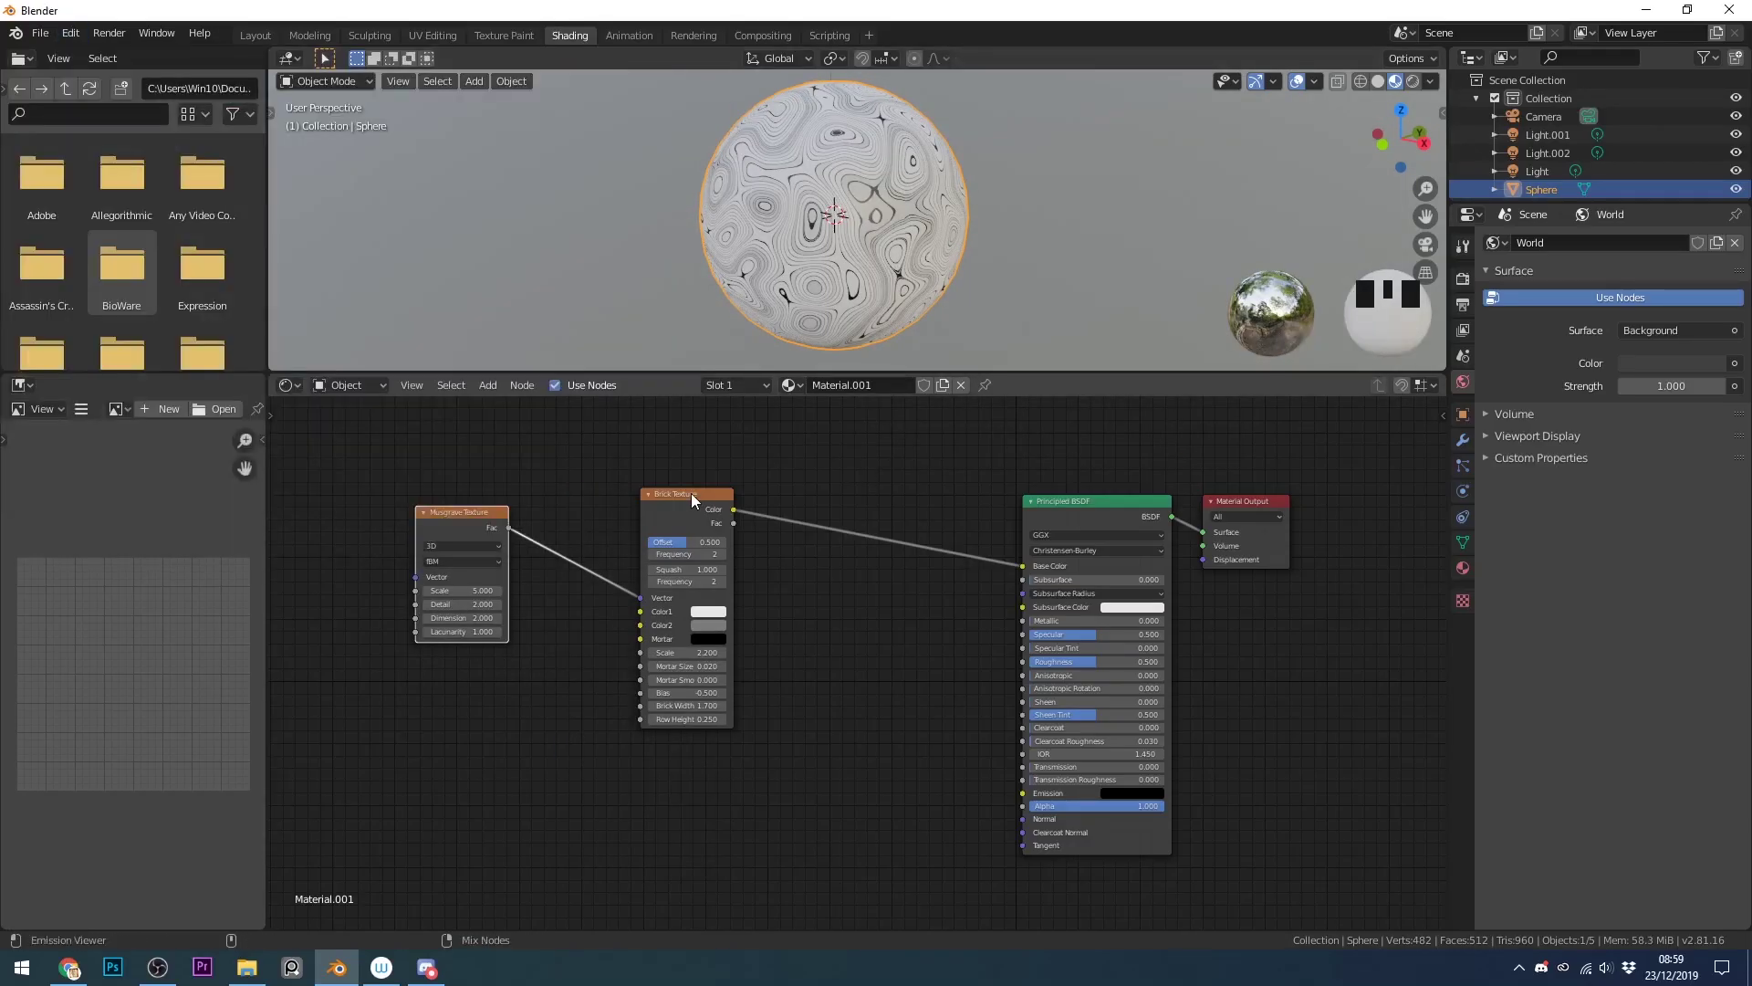
- Insert a ColorRamp node between the Brick Texture and Principled BSDF nodes, with dark blue, magenta, purple and white stops
ctrl+shift+click(692, 493)
ctrl+shift+click(1095, 527)
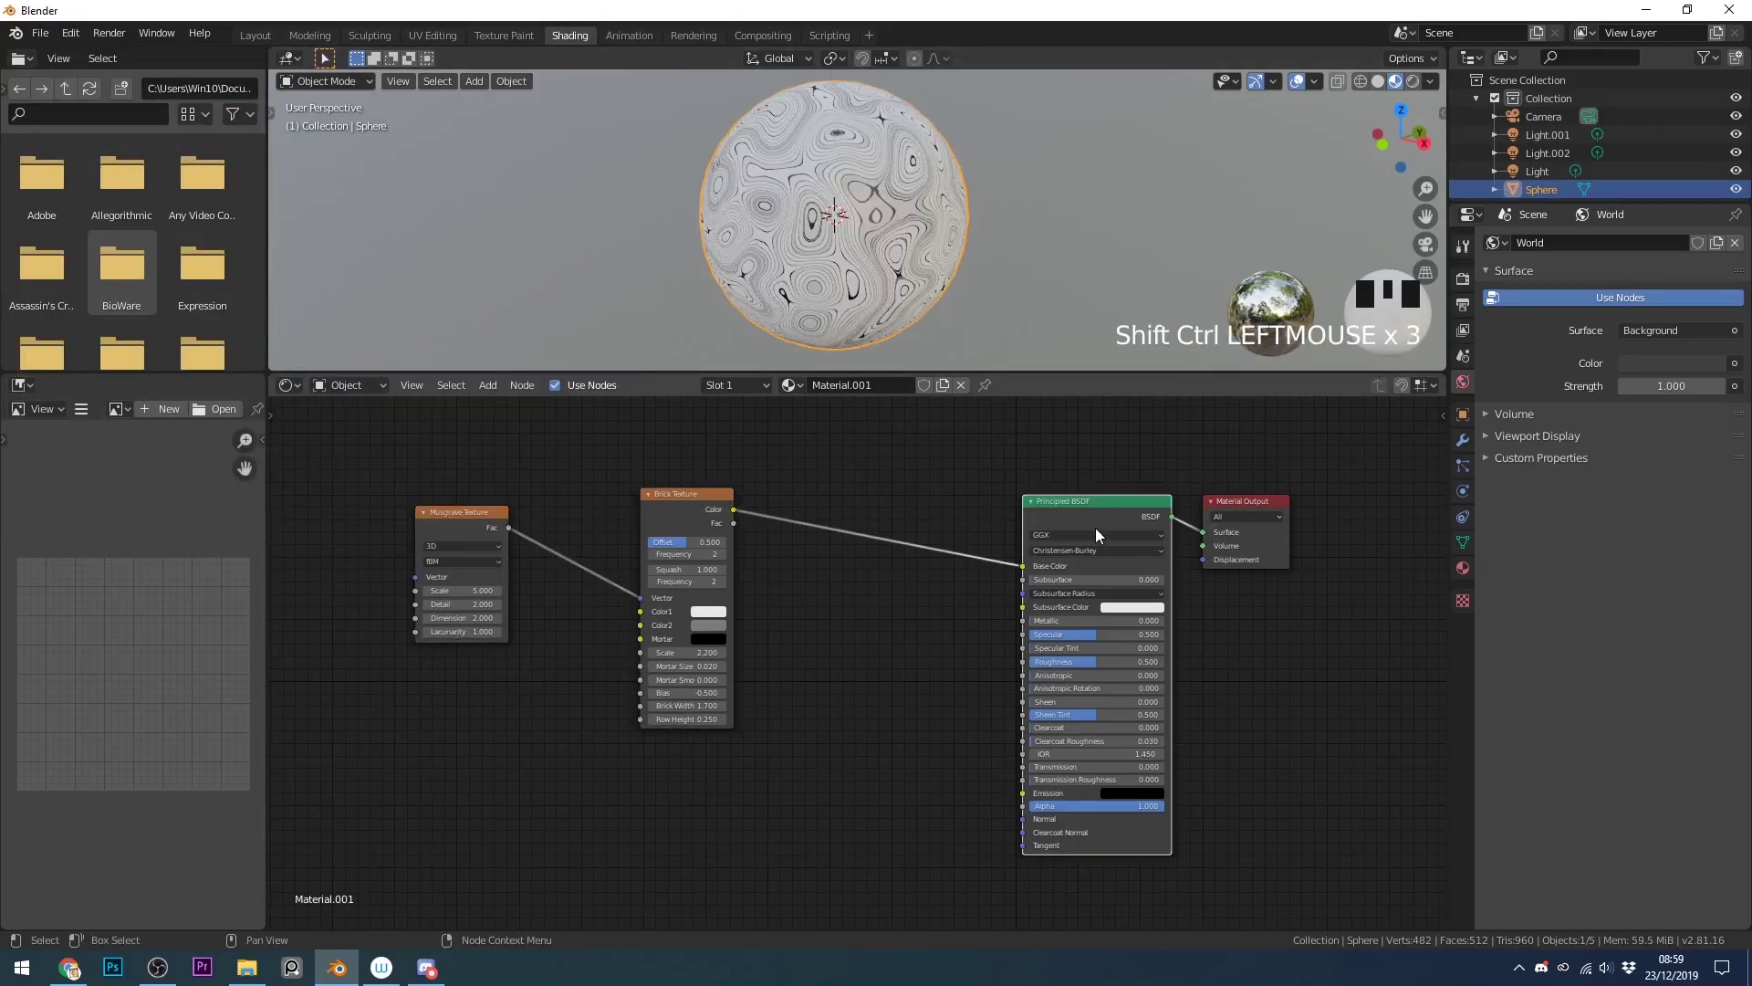
key(shift+a)
click(874, 538)
click(814, 530)
scroll(958, 294, down, 3)
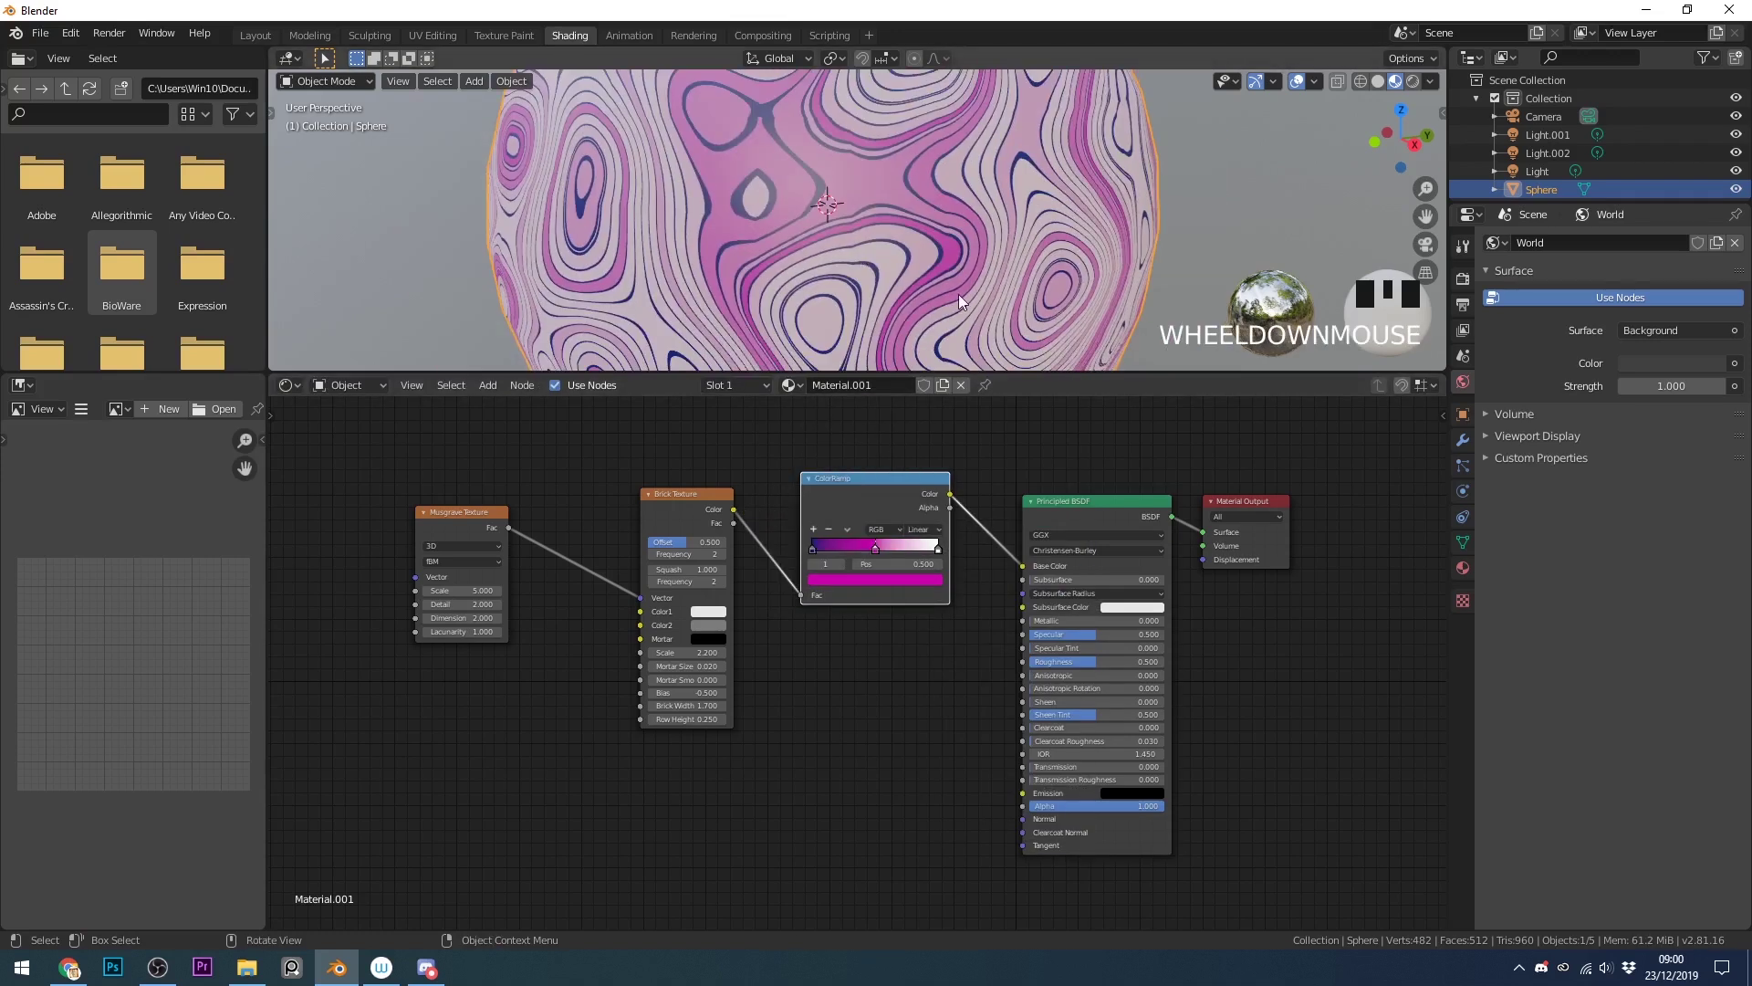
click(874, 579)
click(814, 529)
- Preview the Brick Texture, ColorRamp and Principled BSDF outputs on the sphere to compare them
ctrl+shift+click(692, 497)
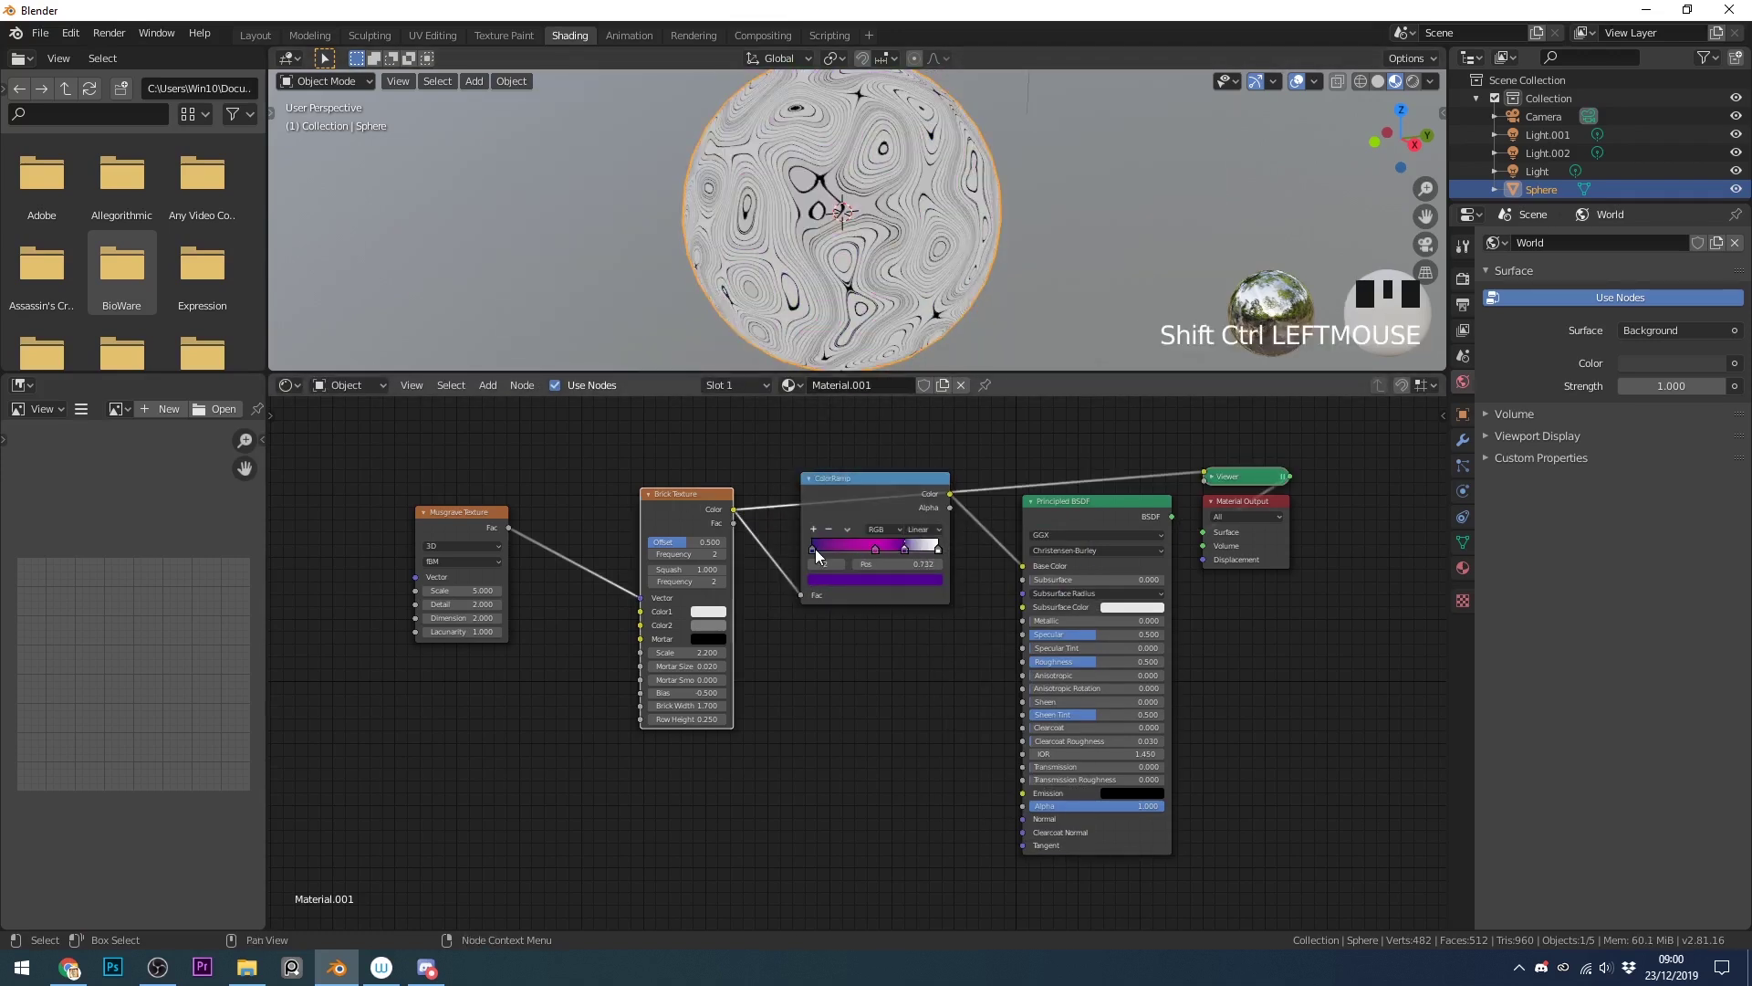
ctrl+shift+click(842, 482)
ctrl+shift+click(637, 491)
ctrl+shift+click(834, 490)
ctrl+shift+click(834, 490)
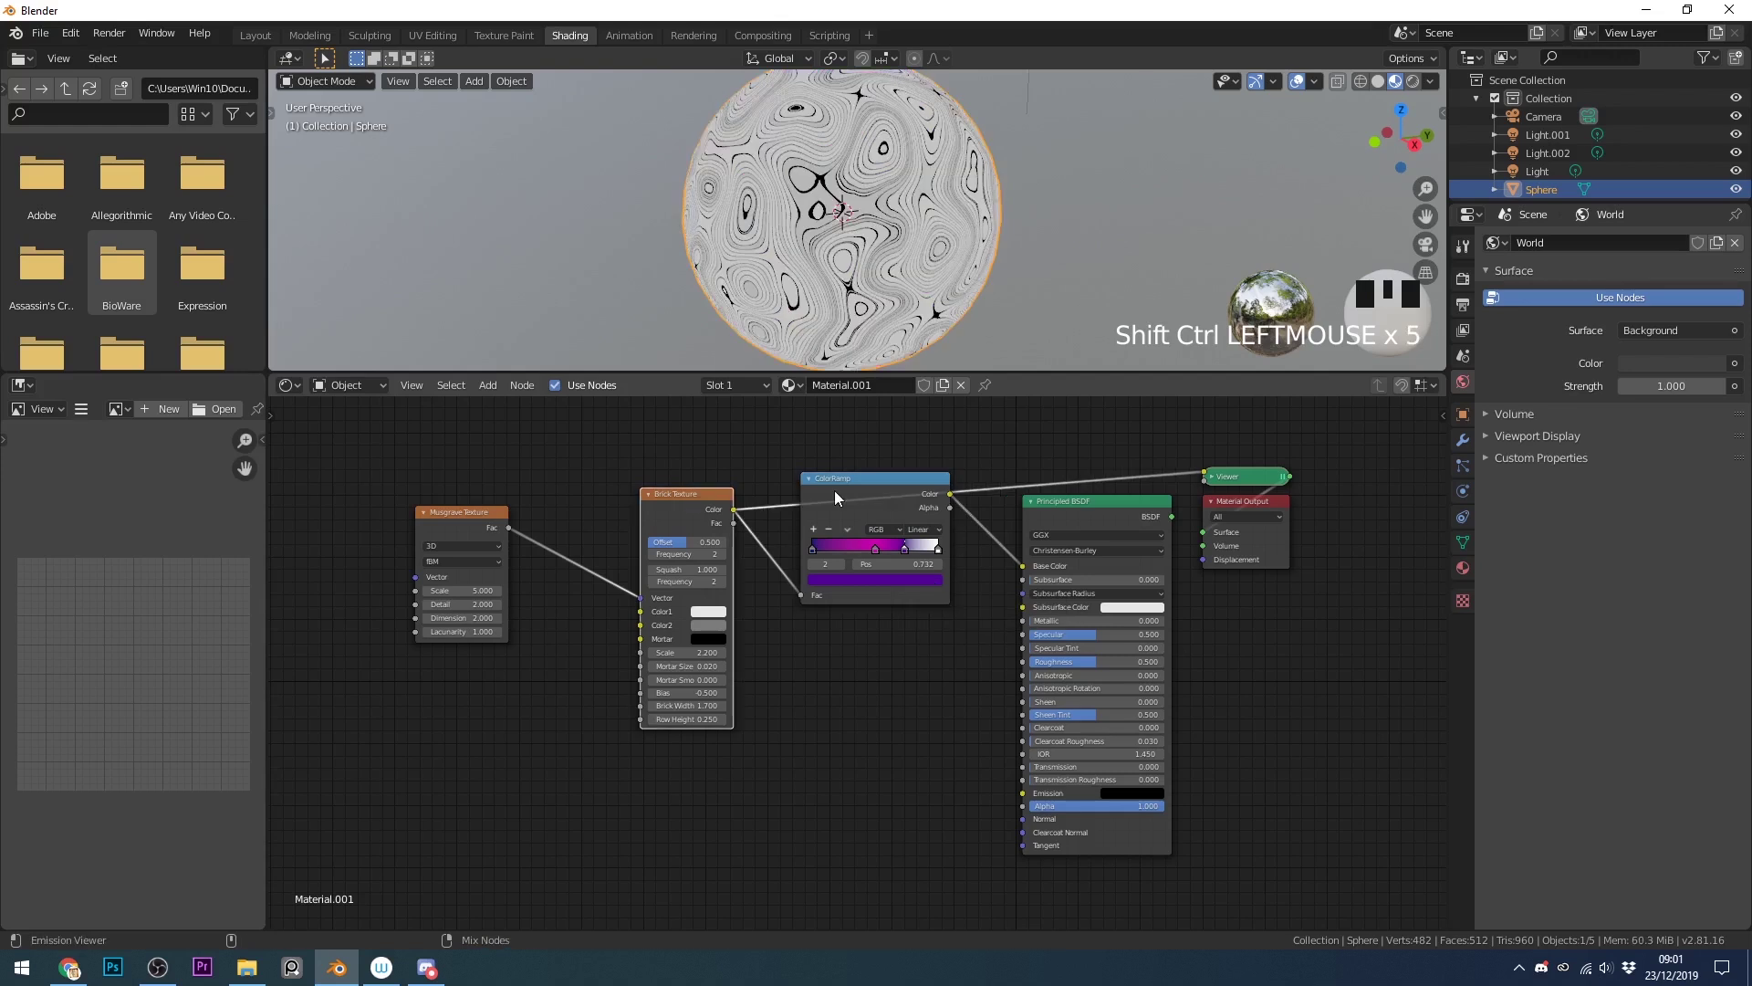
ctrl+shift+click(1070, 501)
ctrl+shift+click(1069, 501)
middle_click(515, 531)
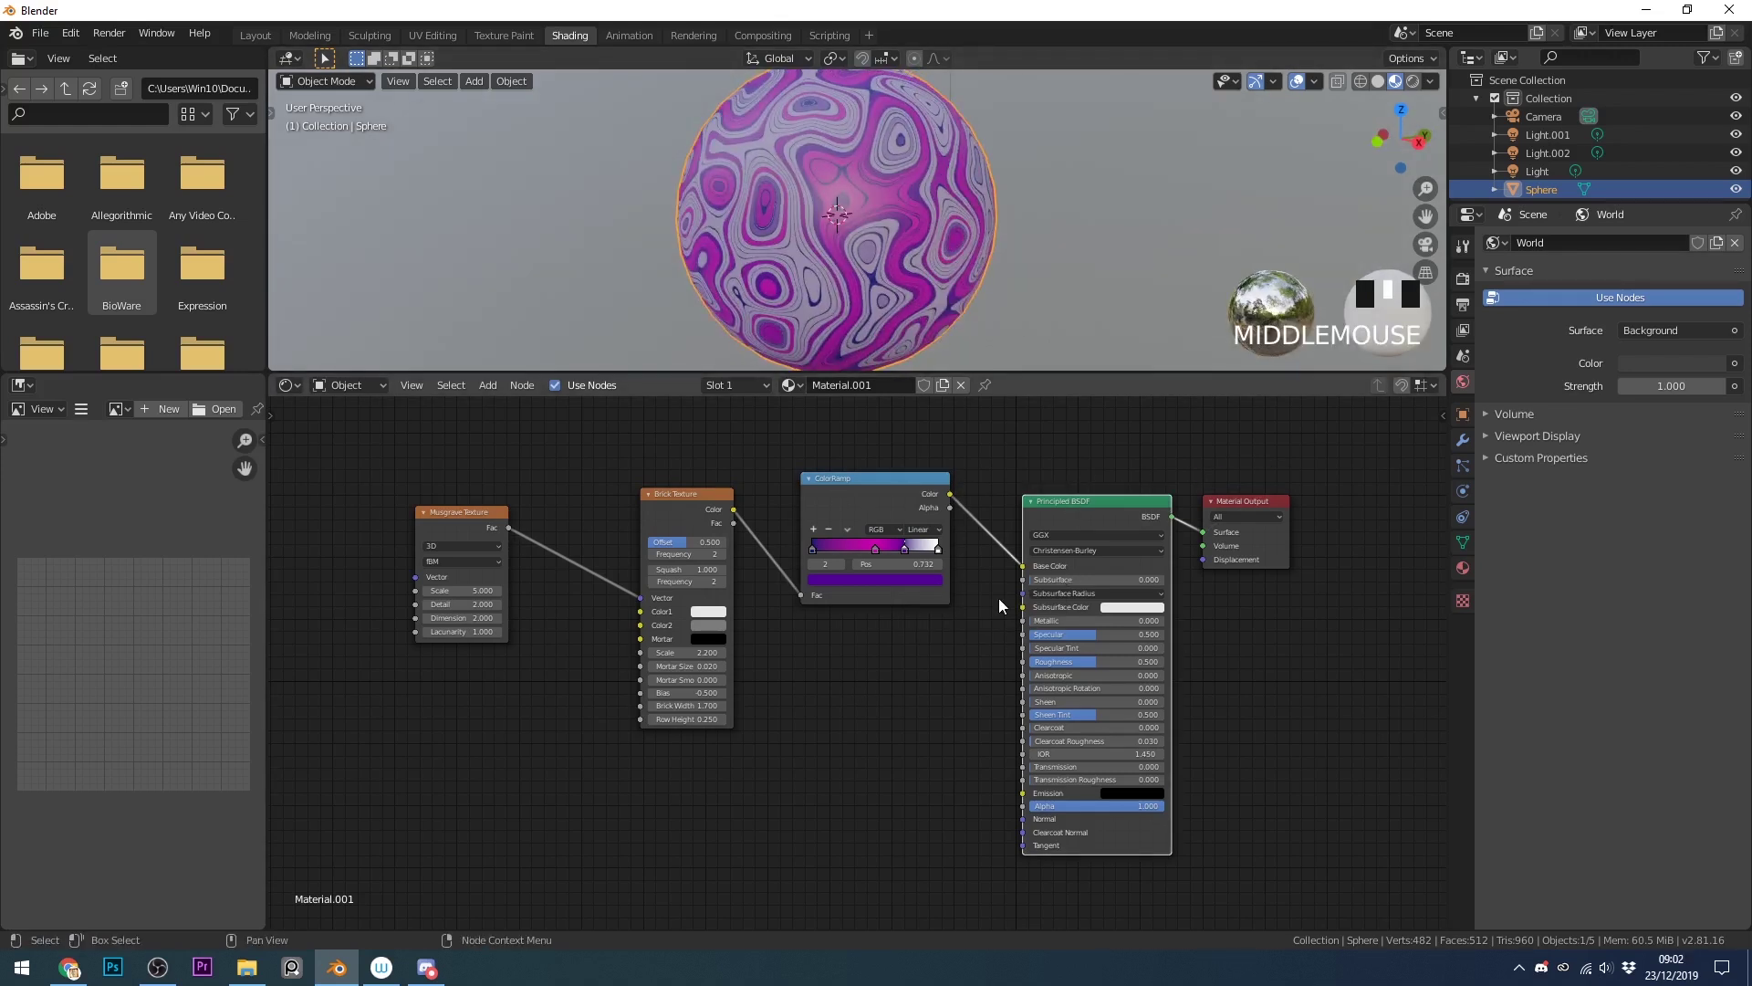
- Create a new blank image named "swirly colour bake"
click(164, 408)
text(swirly colour bake)
key(Return)
click(155, 540)
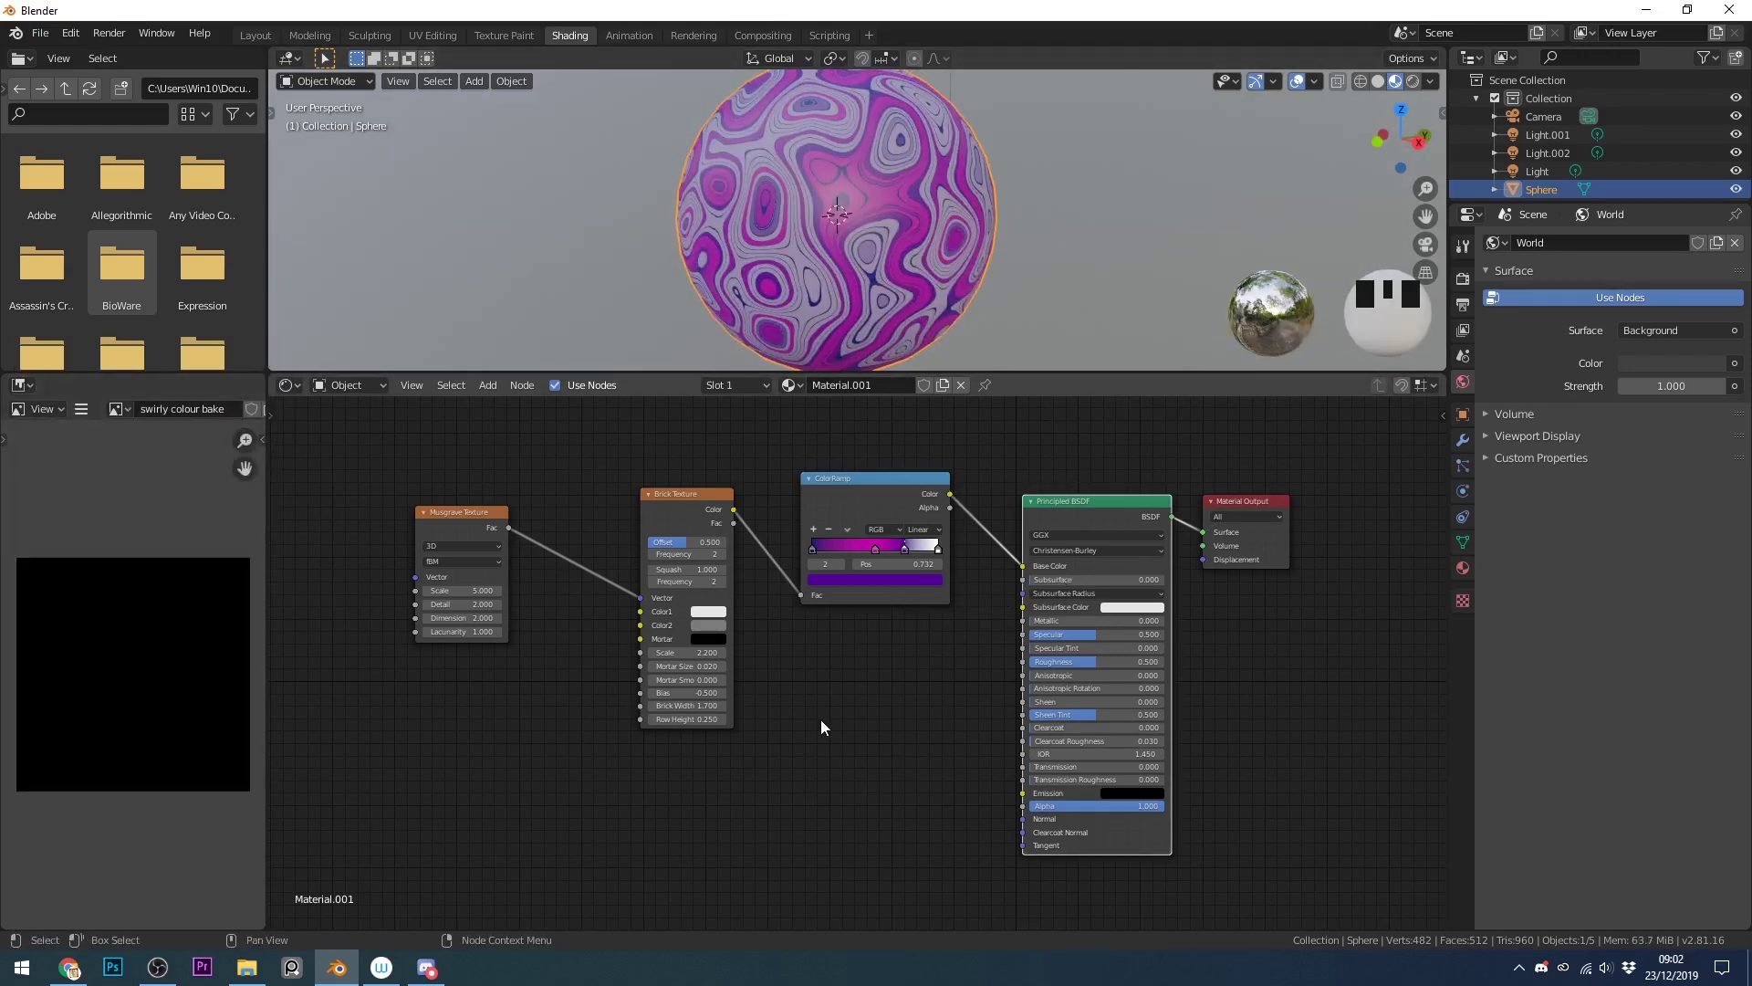
- Add an Image Texture node holding the swirly colour bake image below the ColorRamp node
key(shift+a)
click(996, 529)
click(835, 737)
- Bake the material's diffuse colour to the image using the Cycles render engine, and save the baked image
click(1462, 277)
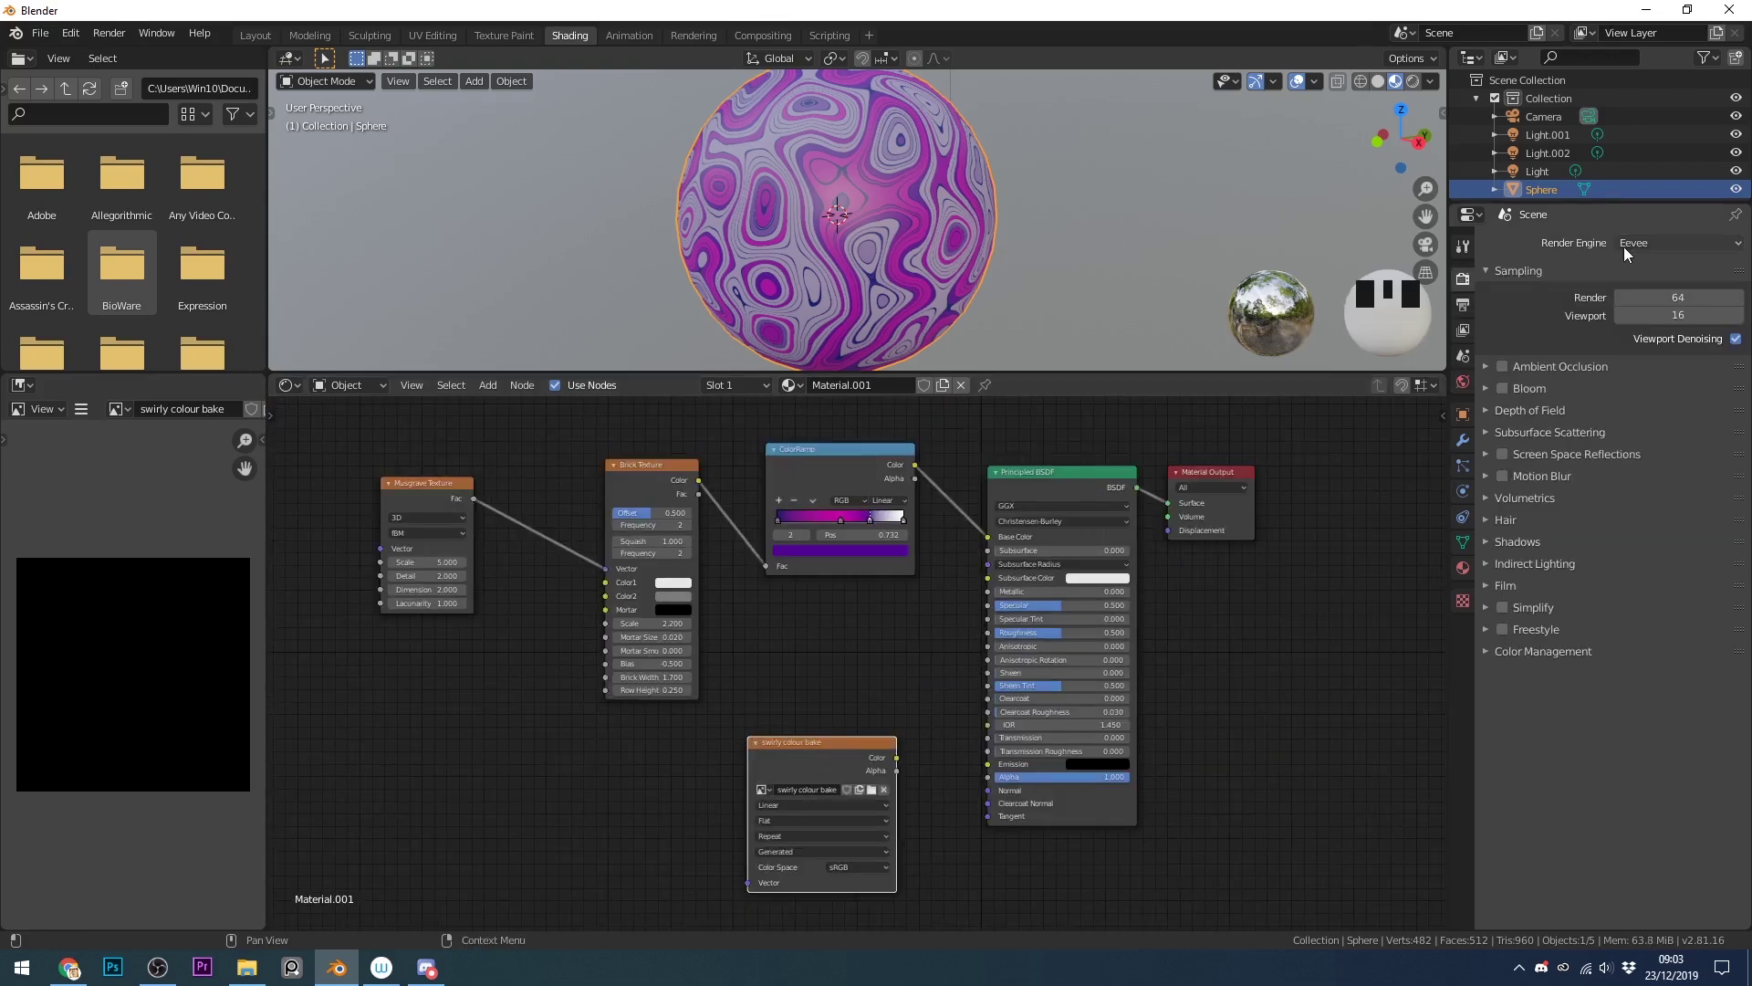
click(1623, 246)
click(1643, 284)
click(1507, 607)
click(1524, 633)
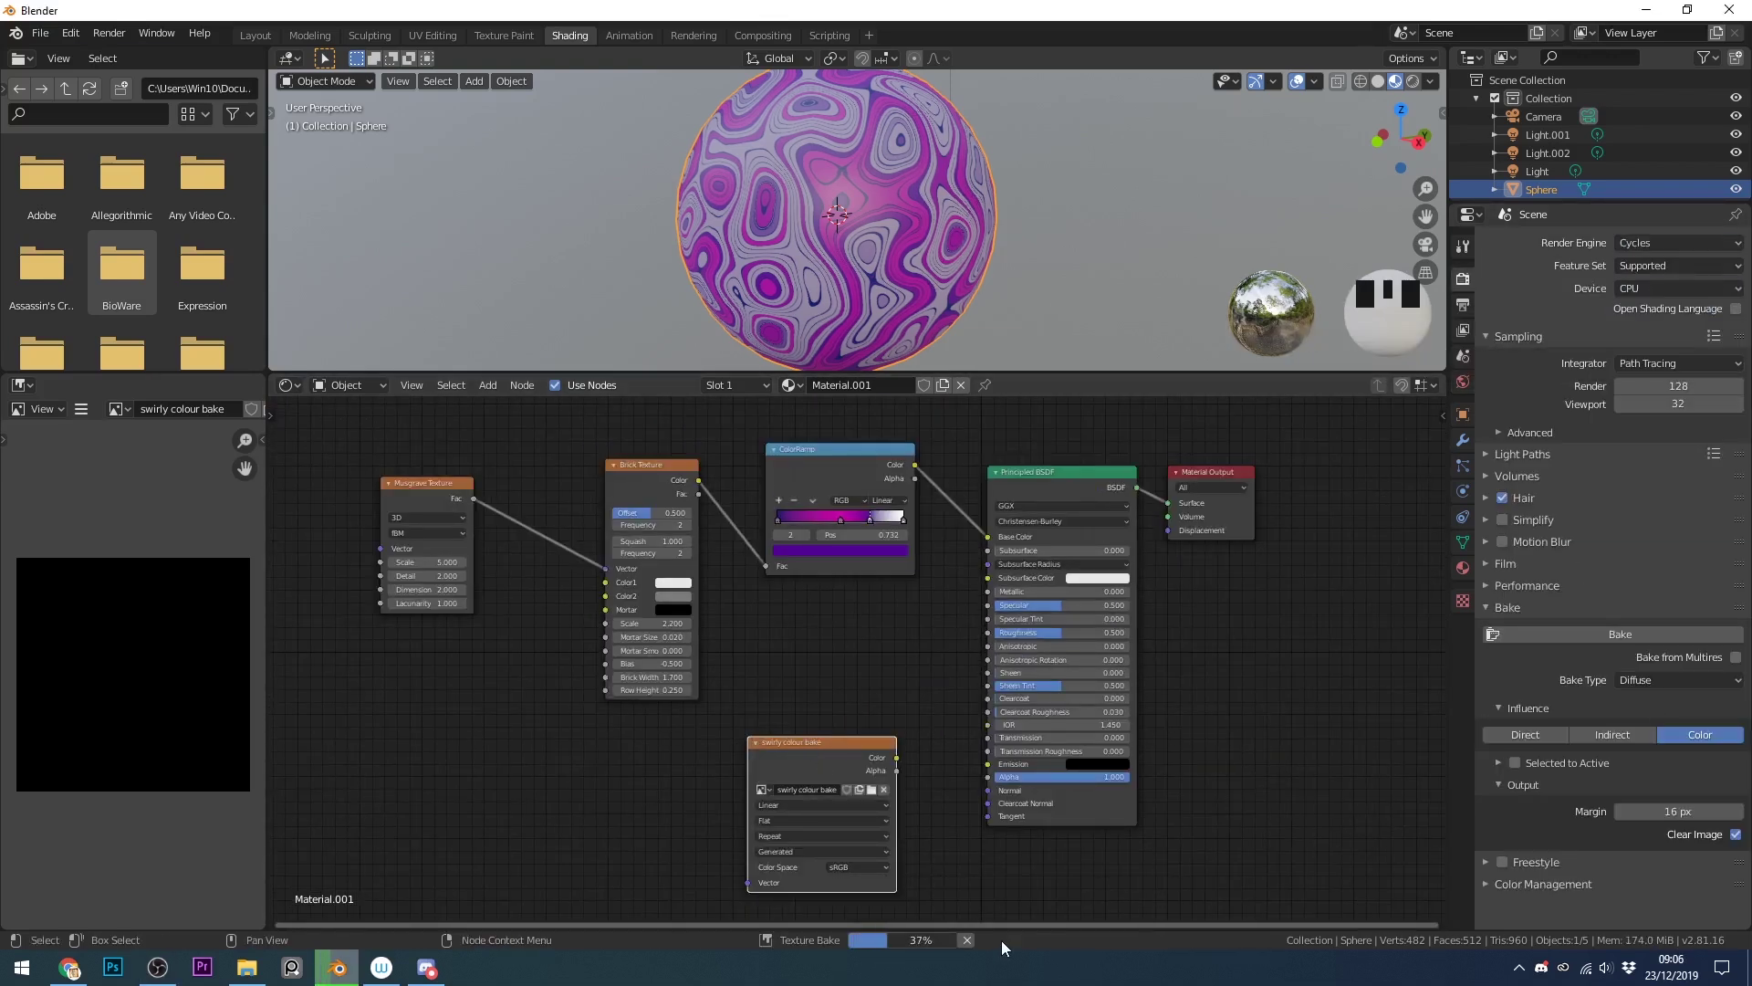
click(81, 409)
click(334, 580)
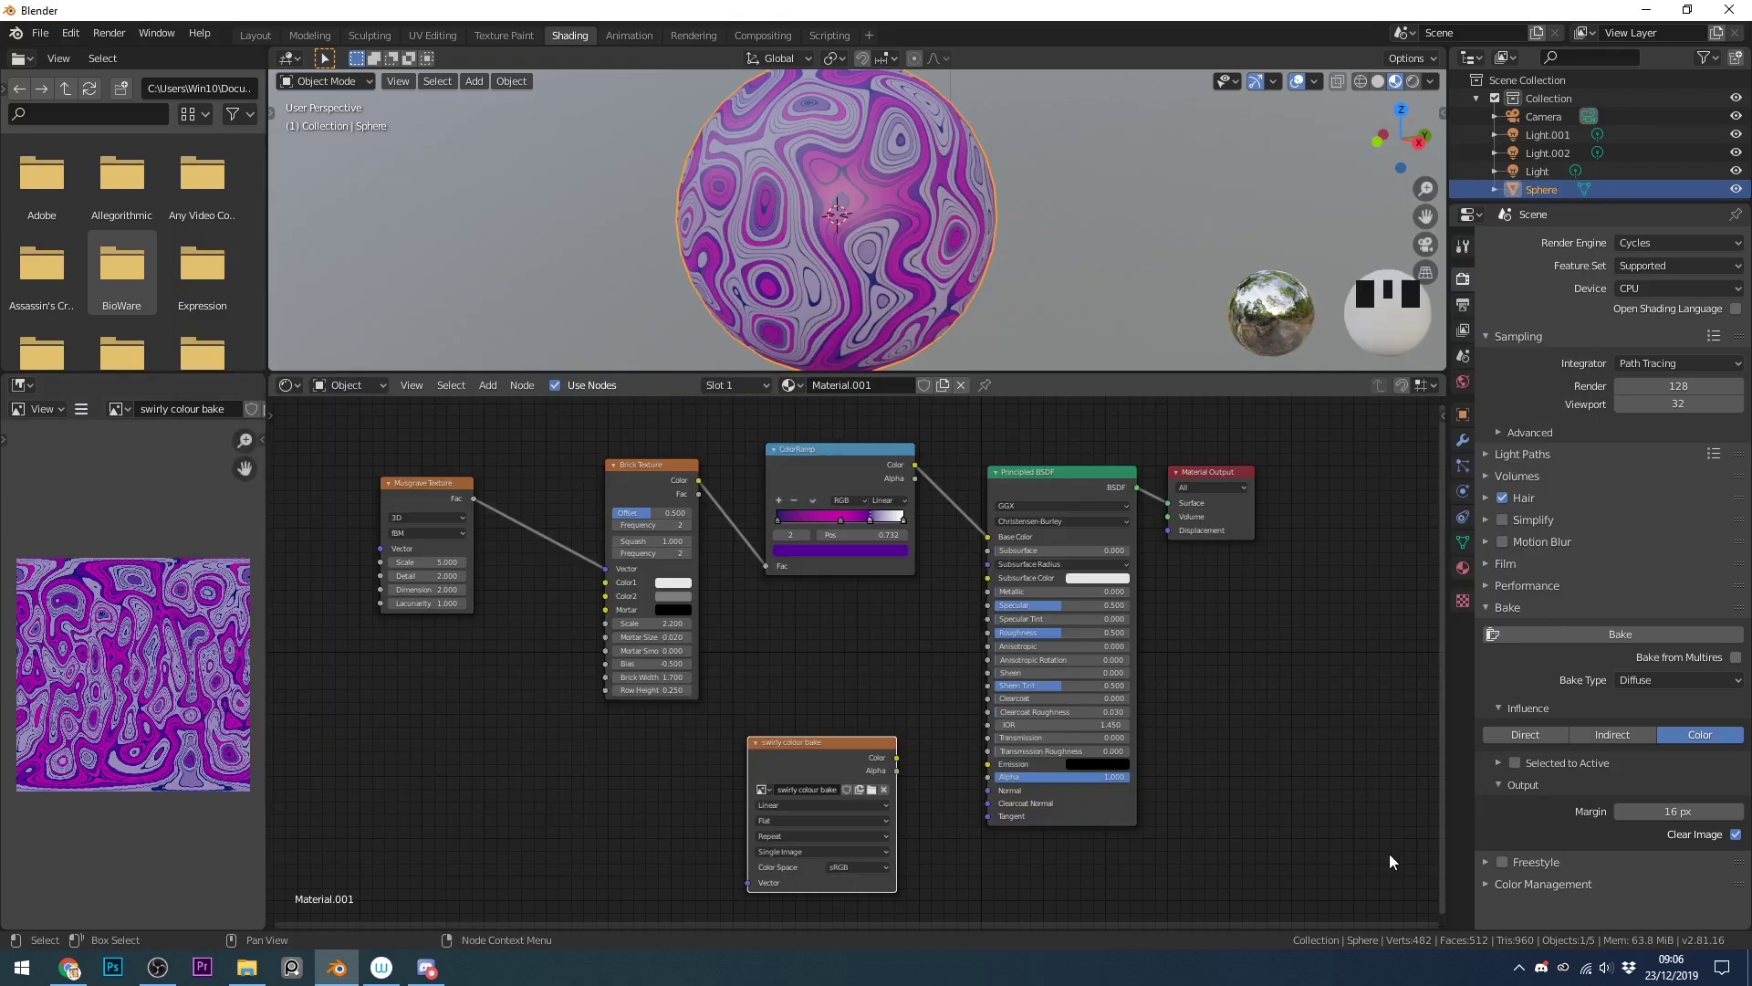
- Move the swirly colour bake image node just under the ColorRamp and connect its Color to the Principled BSDF's Base Color
drag(803, 742, 818, 632)
drag(912, 648, 988, 536)
scroll(858, 219, up, 5)
scroll(158, 650, up, 6)
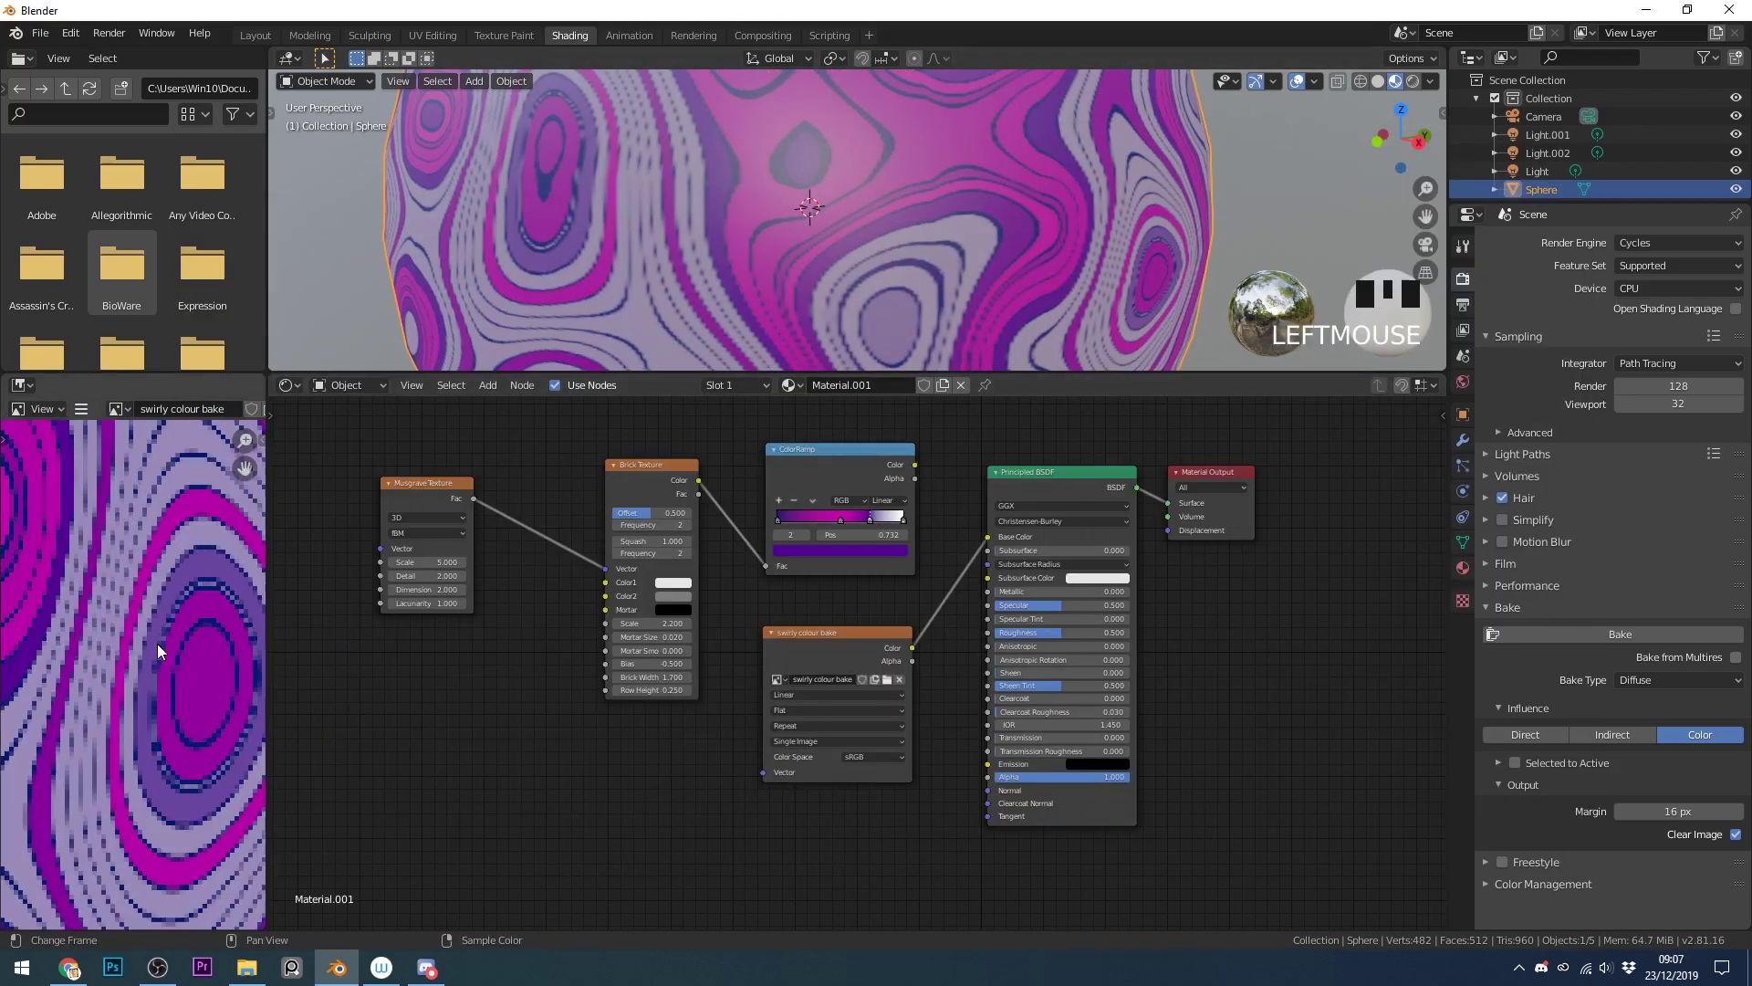
scroll(158, 651, down, 5)
scroll(822, 328, down, 5)
drag(845, 638, 834, 646)
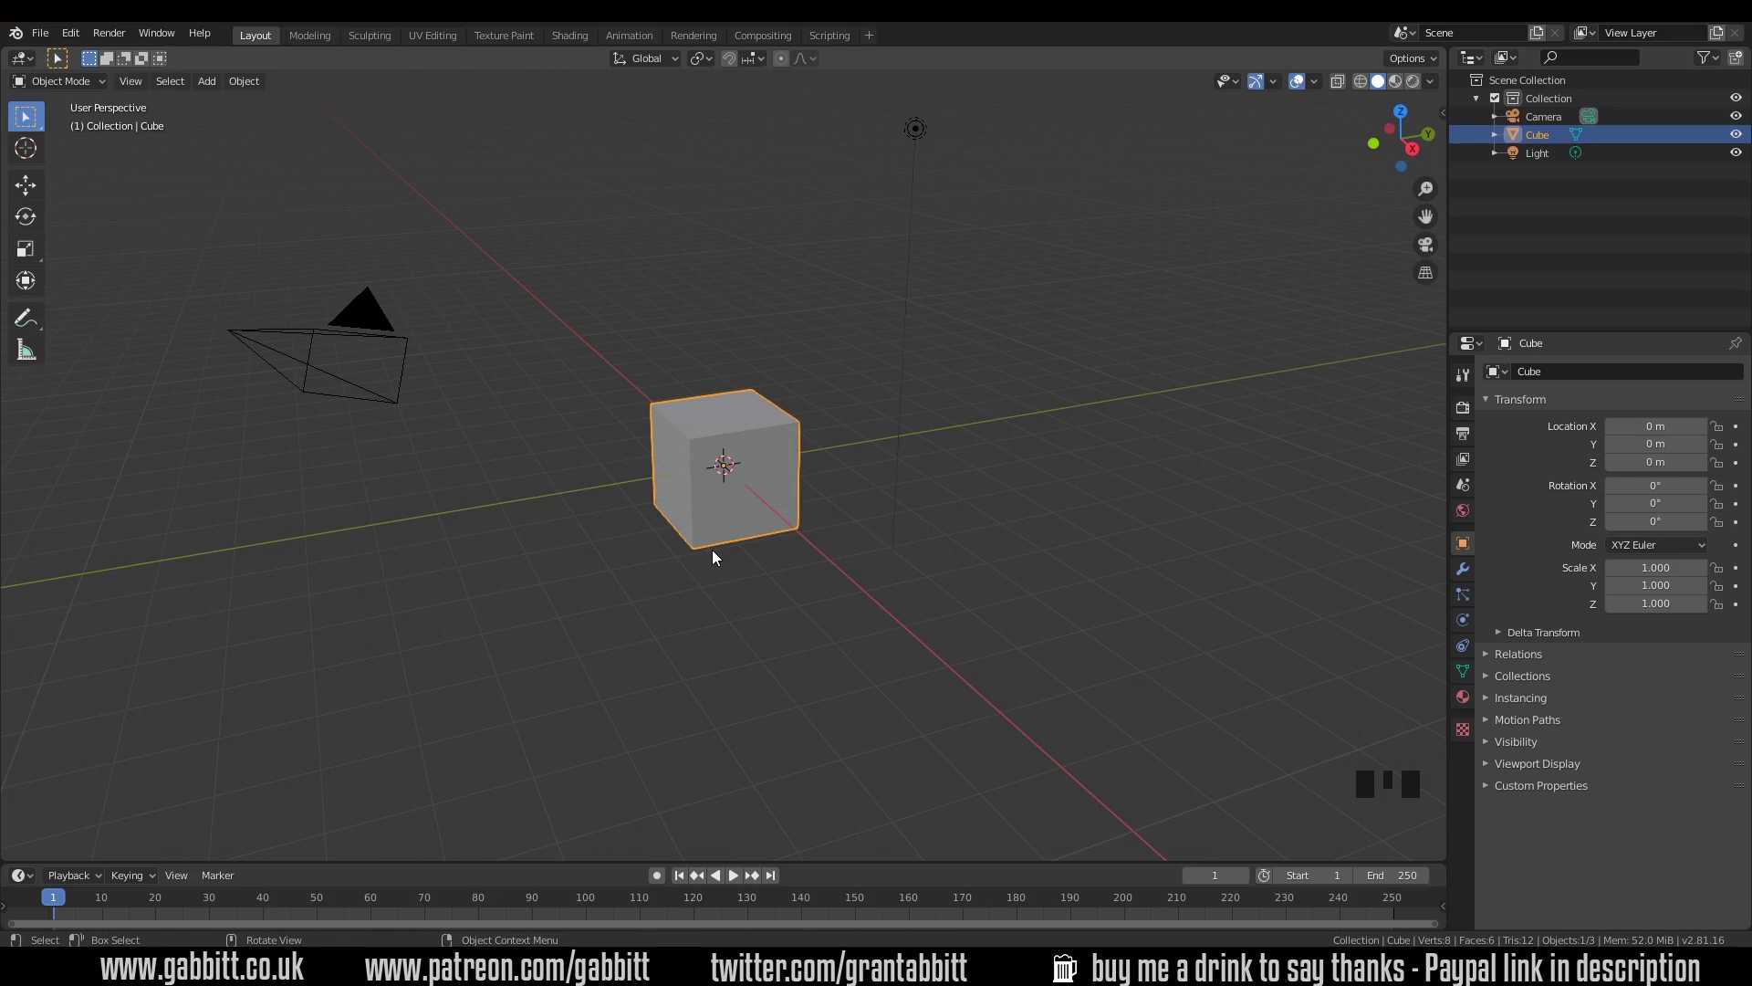
- Replace the default cube with a UV sphere and shade it smooth
key(Delete)
key(shift+a)
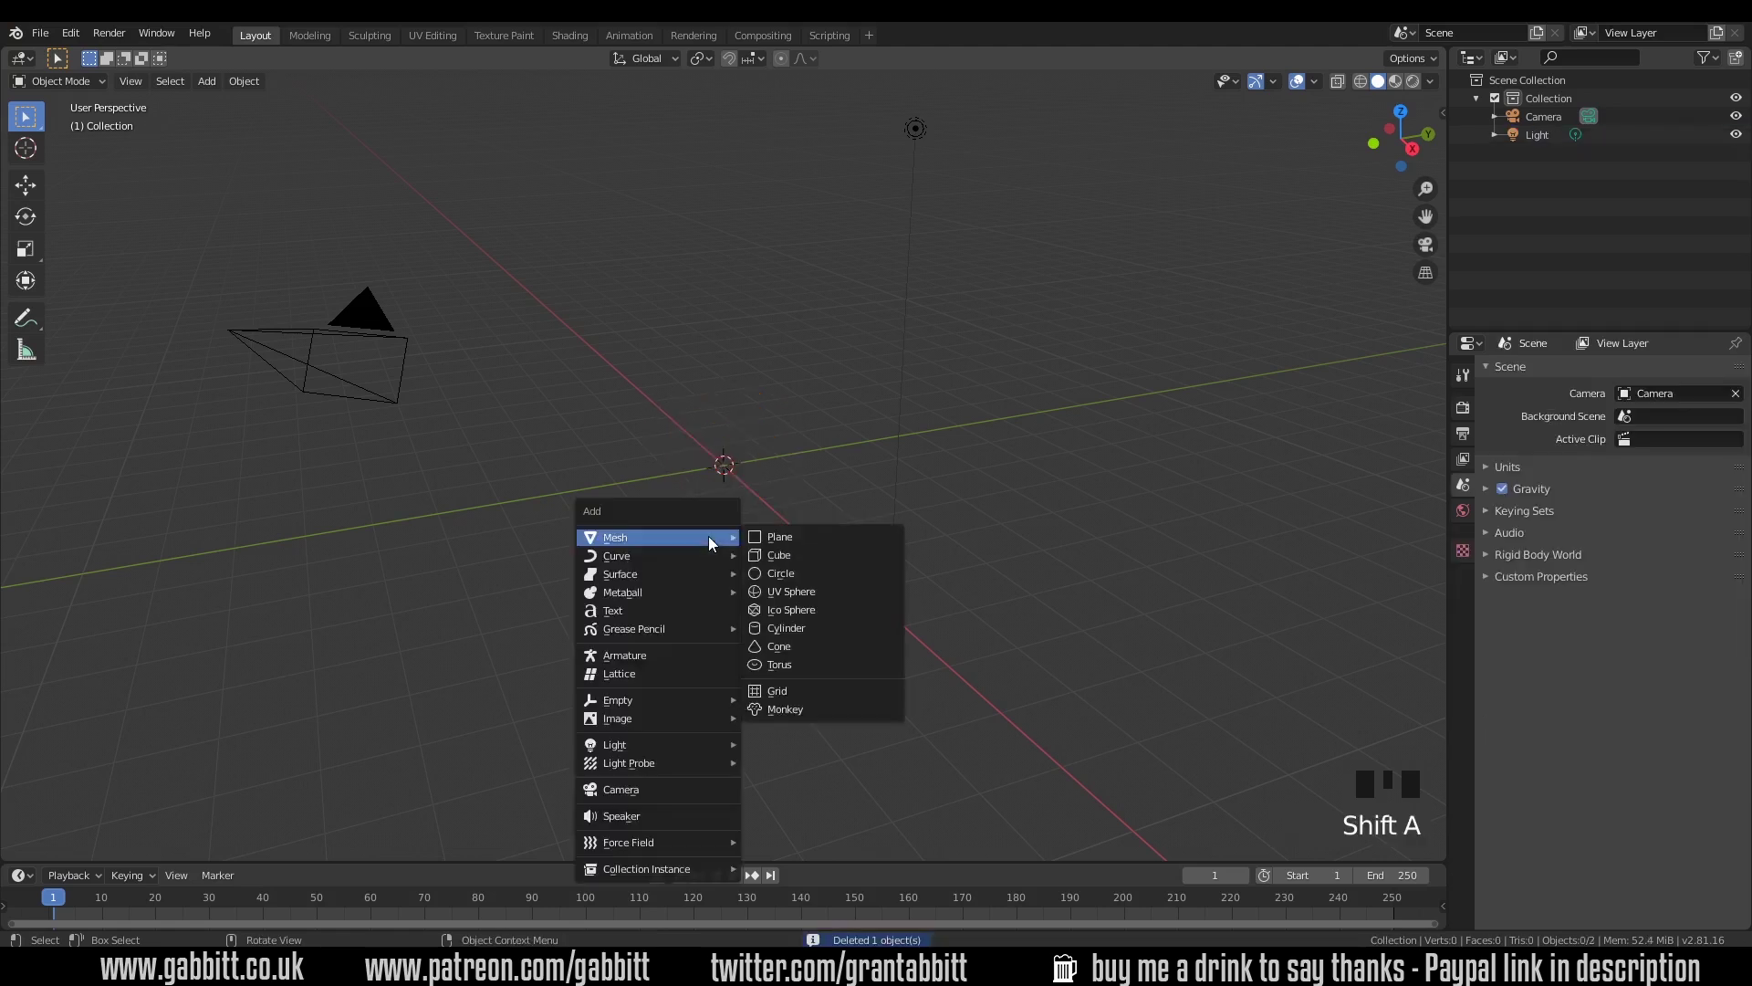
click(789, 593)
right_click(750, 456)
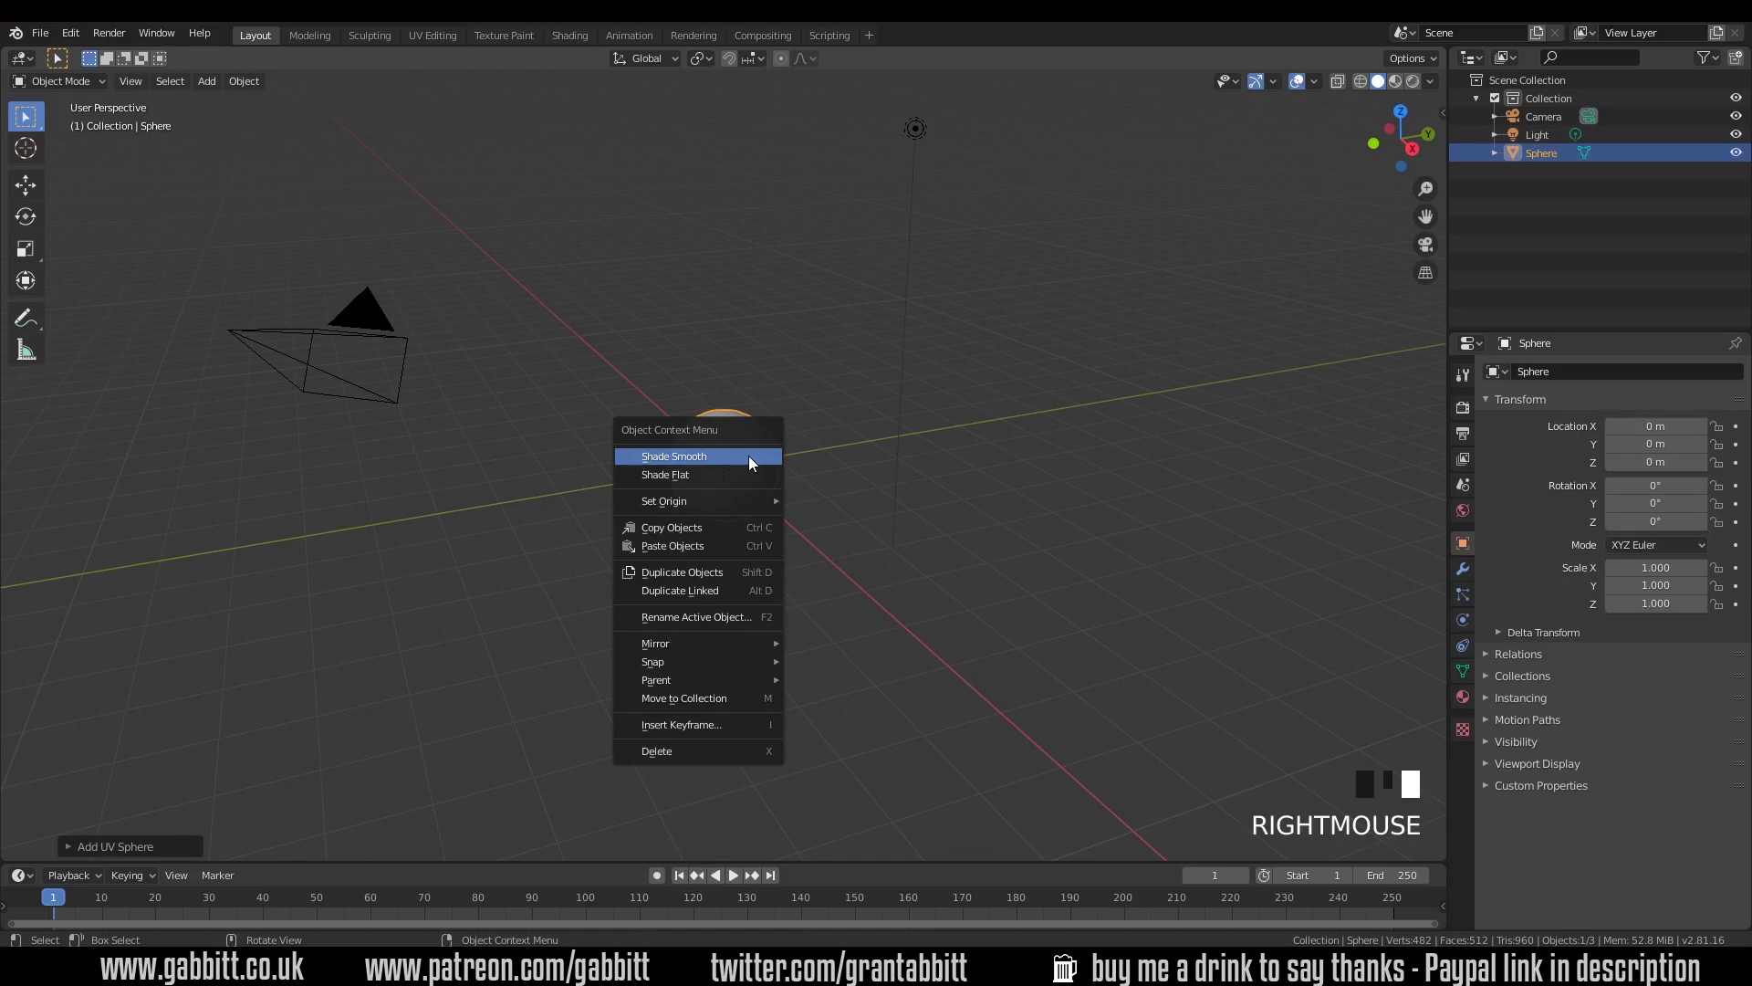
click(750, 457)
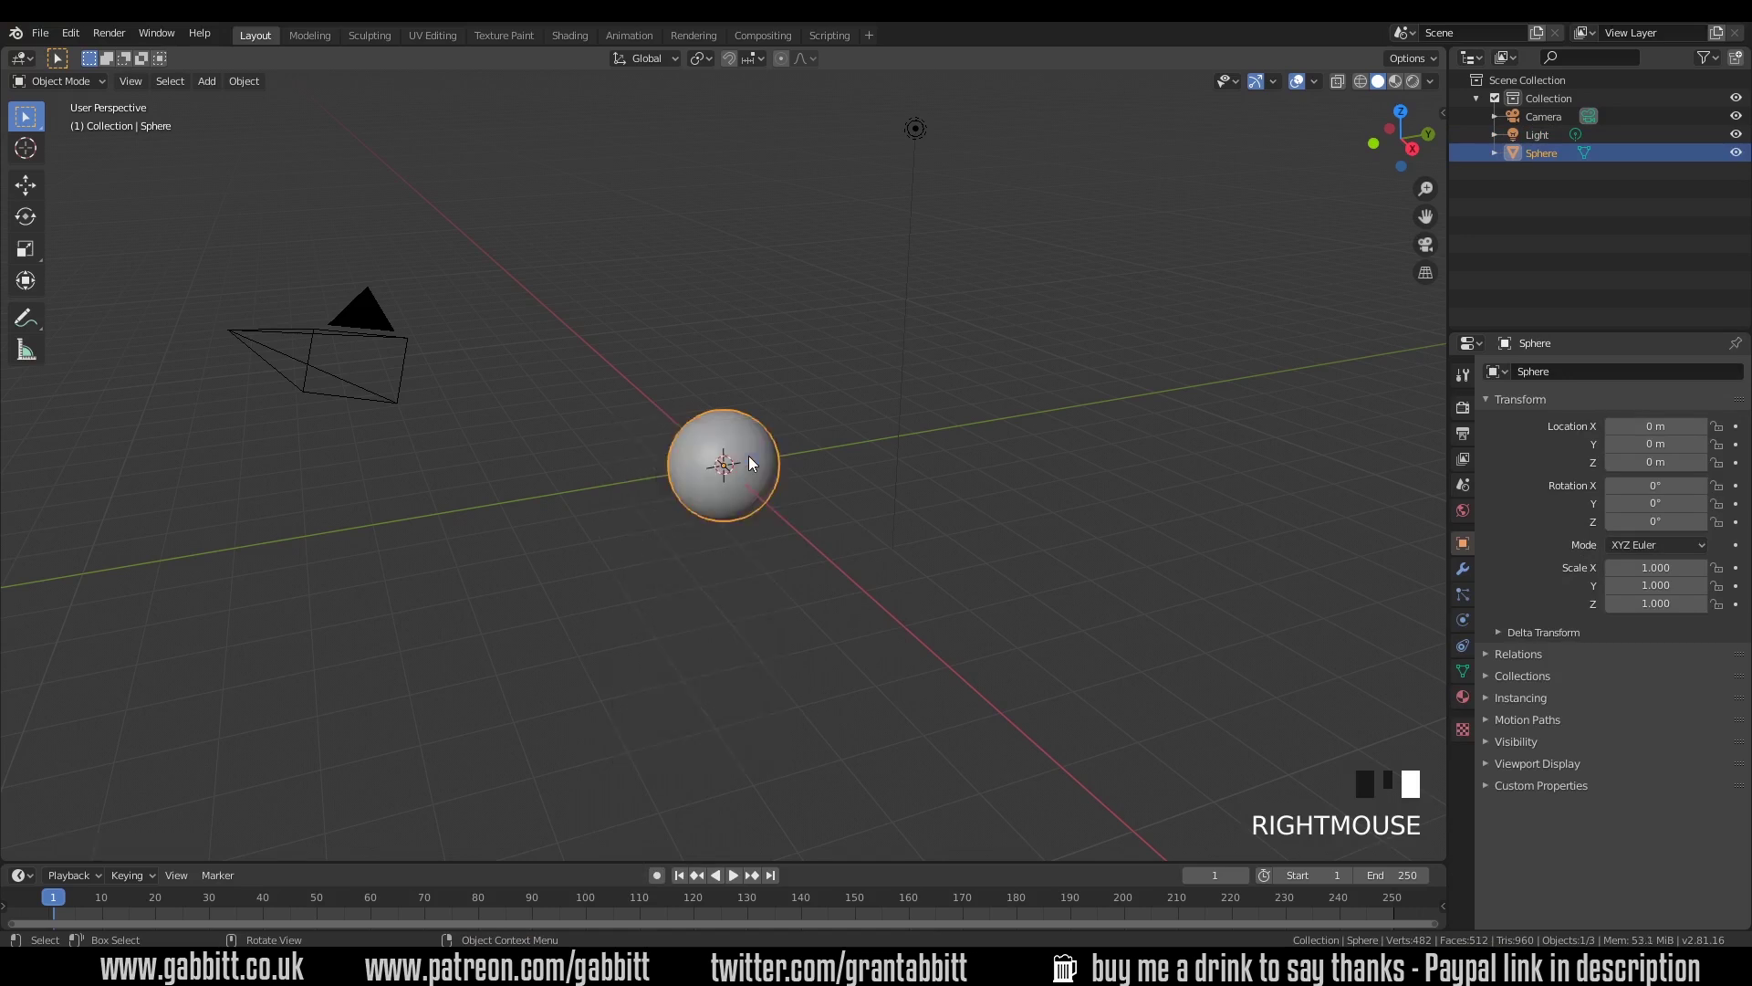
- Move the light closer to the sphere, to about X 5.0 m, Y 0.82 m, Z 3.63 m
click(918, 131)
key(g)
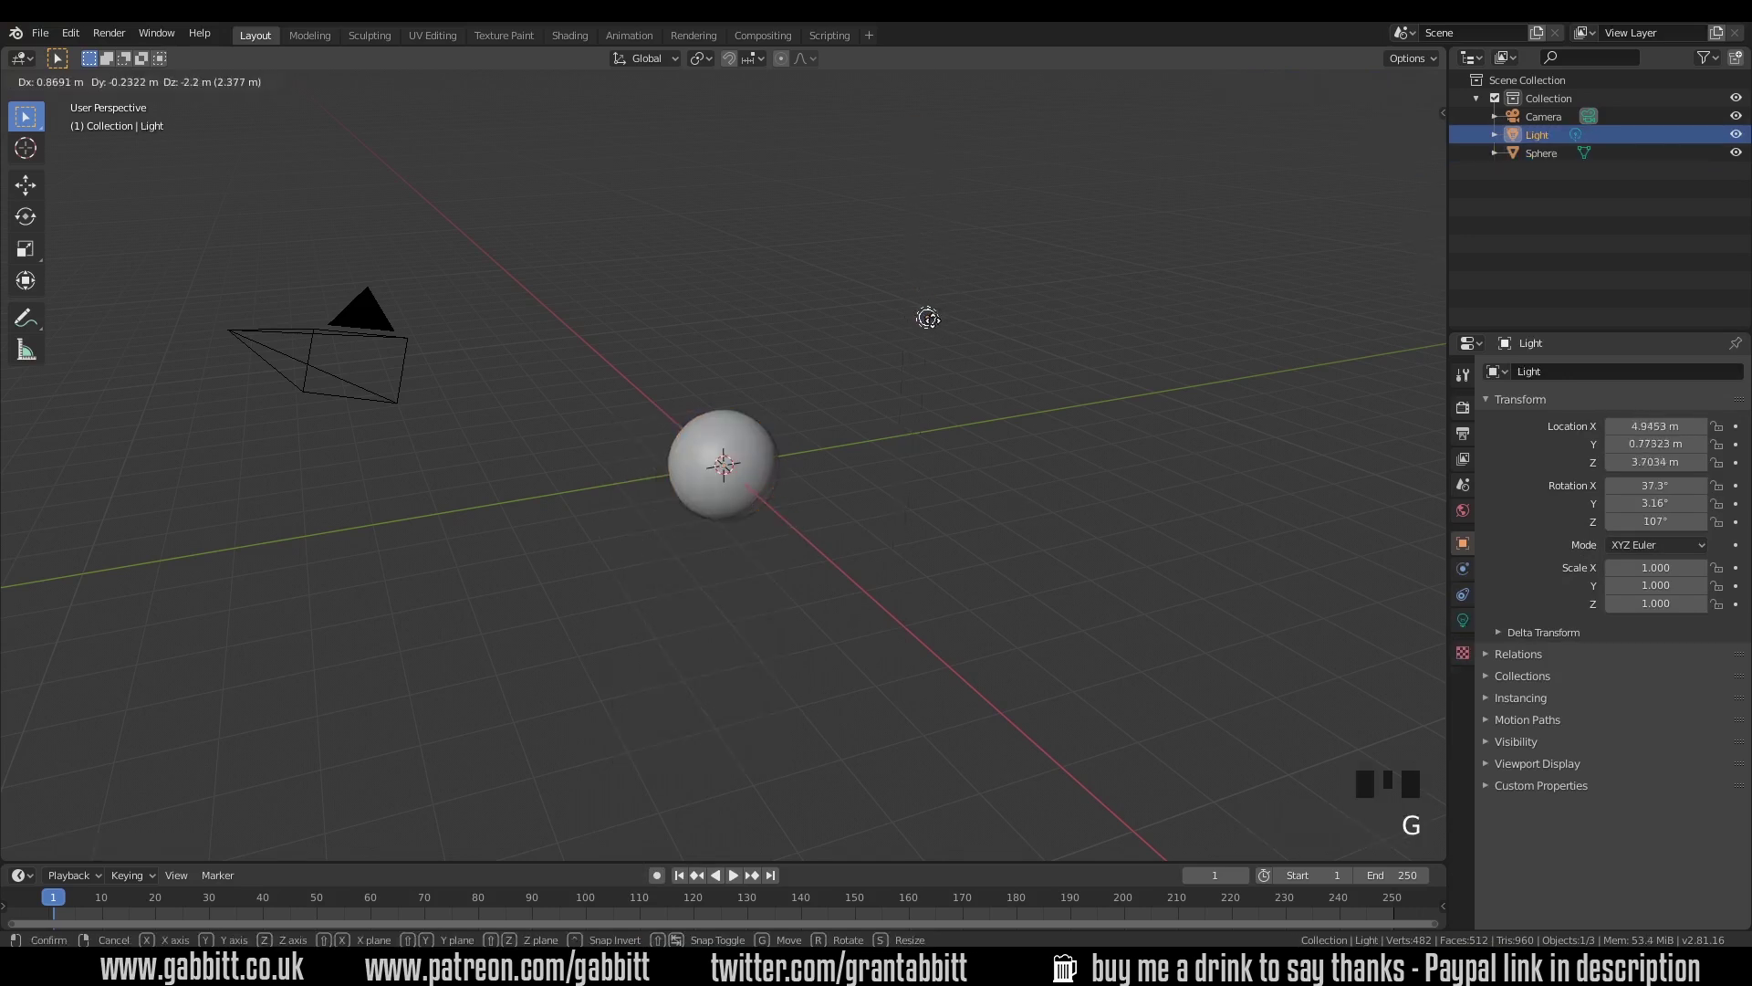
click(934, 329)
- Duplicate the light twice and place the copies around the far side of the sphere, spread apart from the original
middle_drag(909, 409, 864, 653)
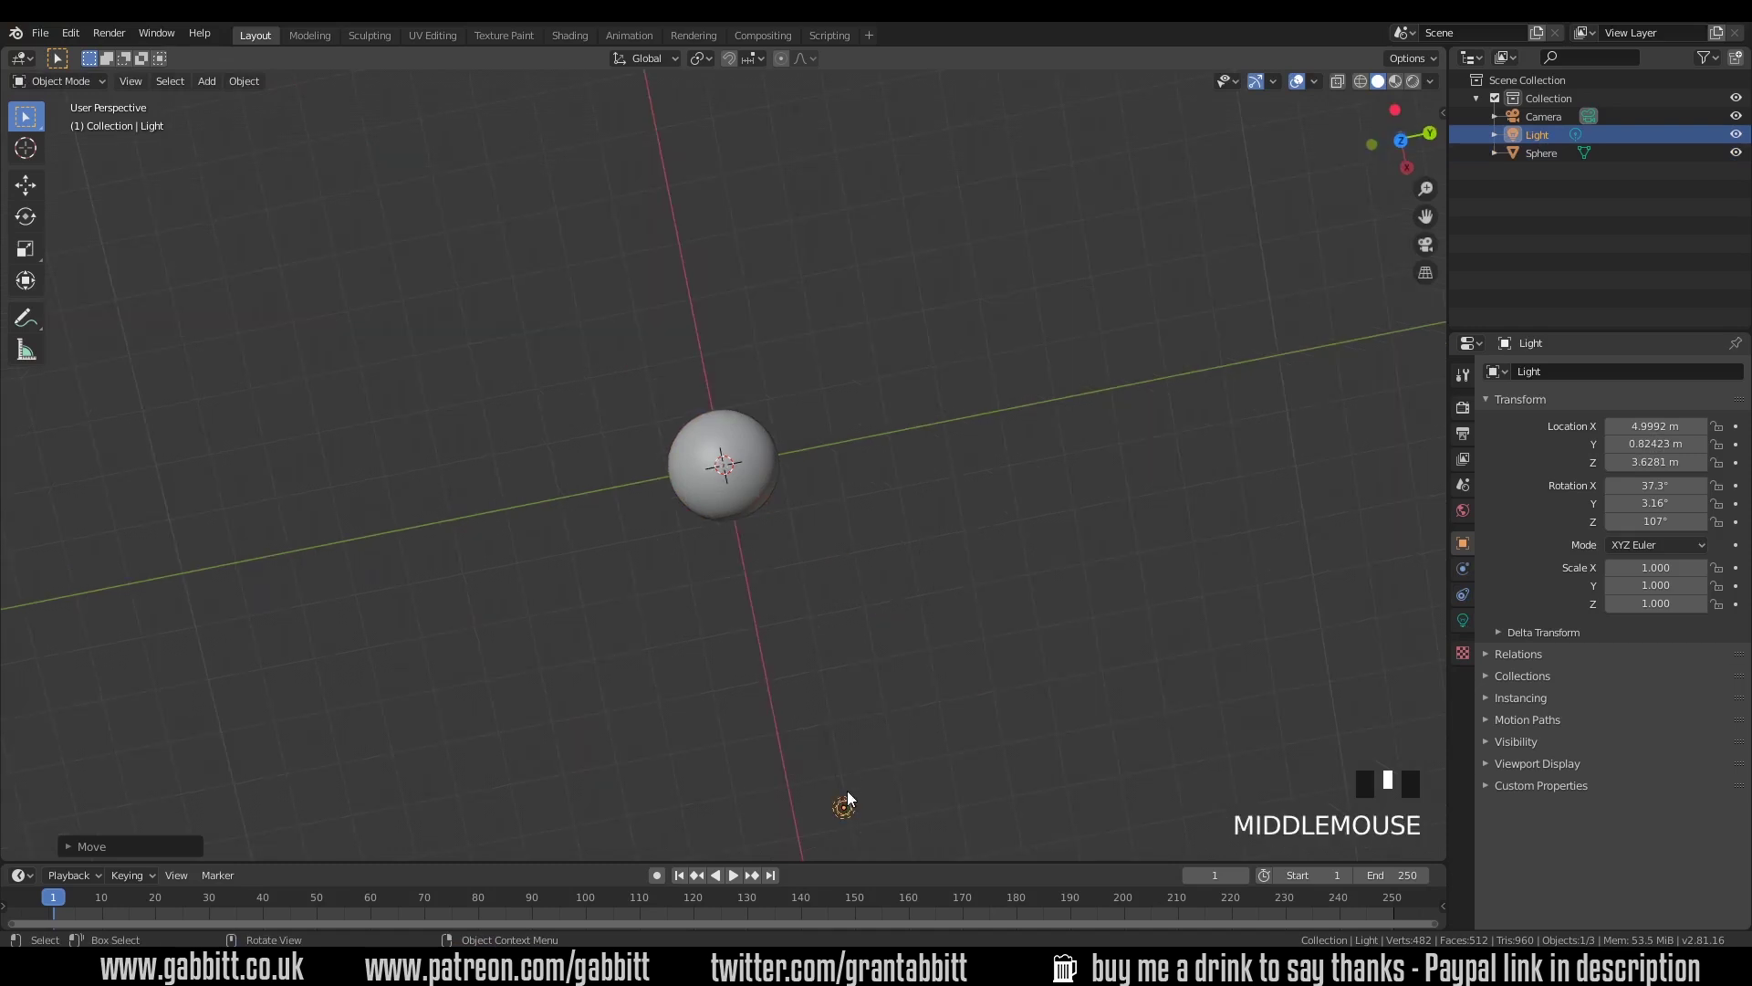
key(shift+d)
click(994, 162)
key(shift+d)
click(314, 247)
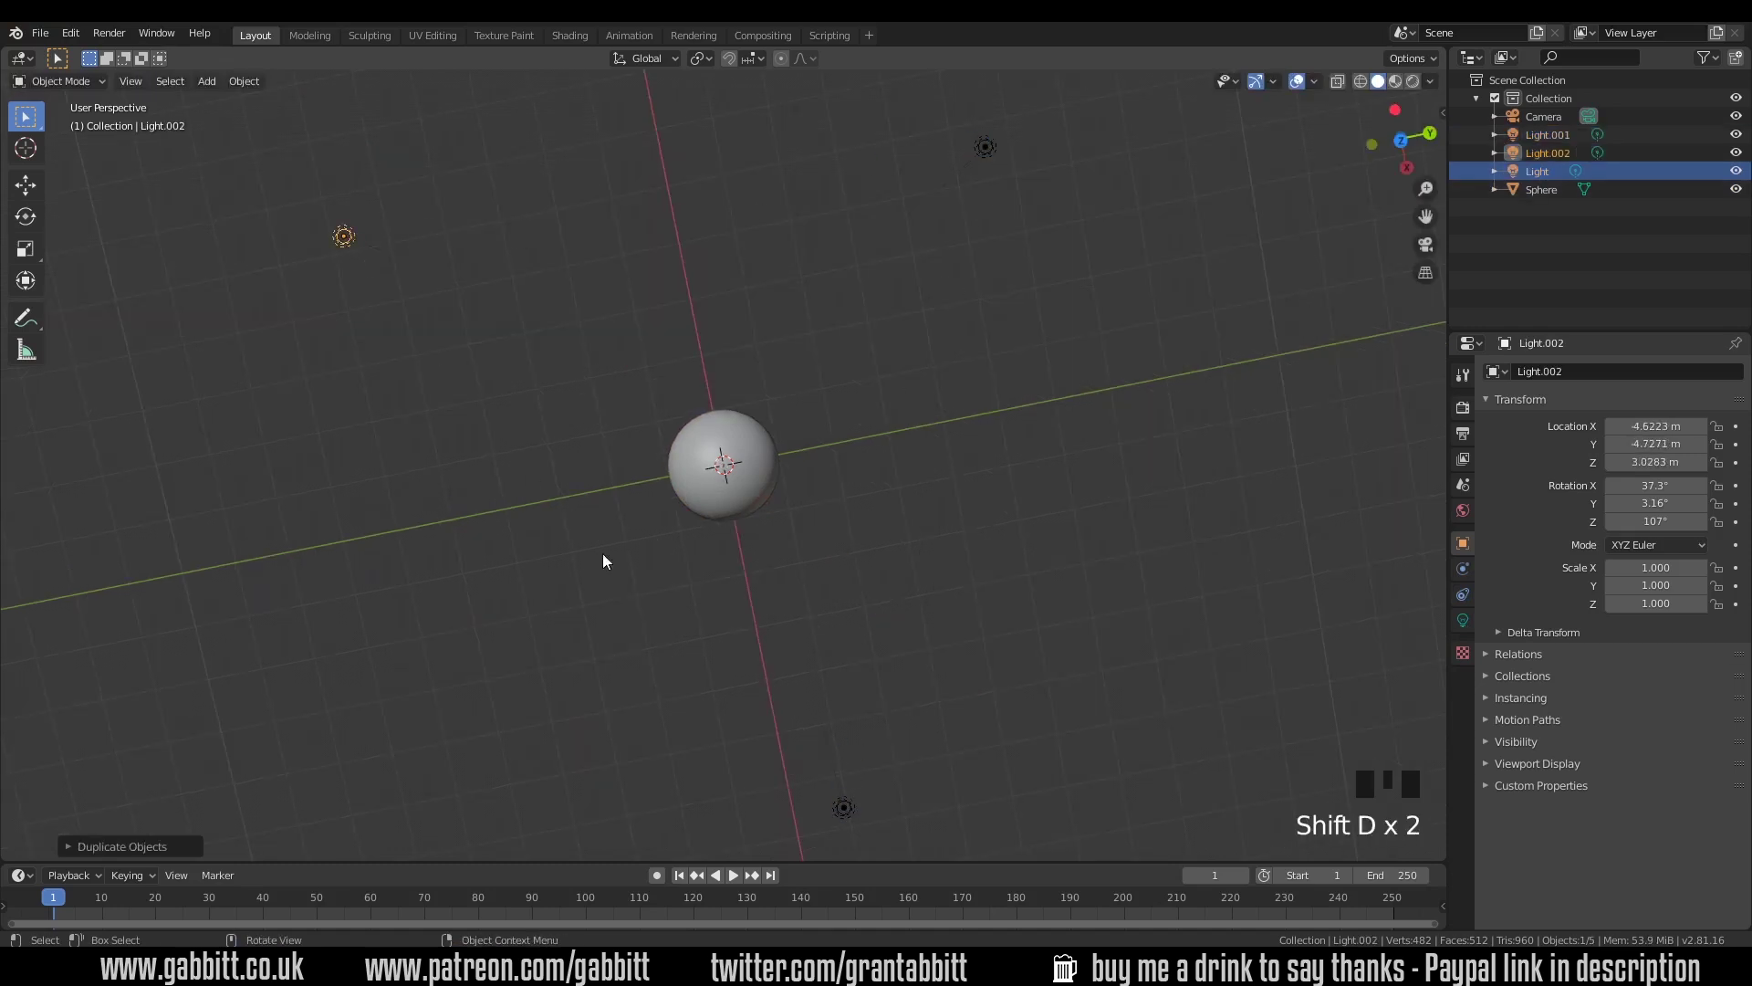
- Switch to the Shading workspace and create a new material on the sphere
middle_drag(607, 559, 535, 387)
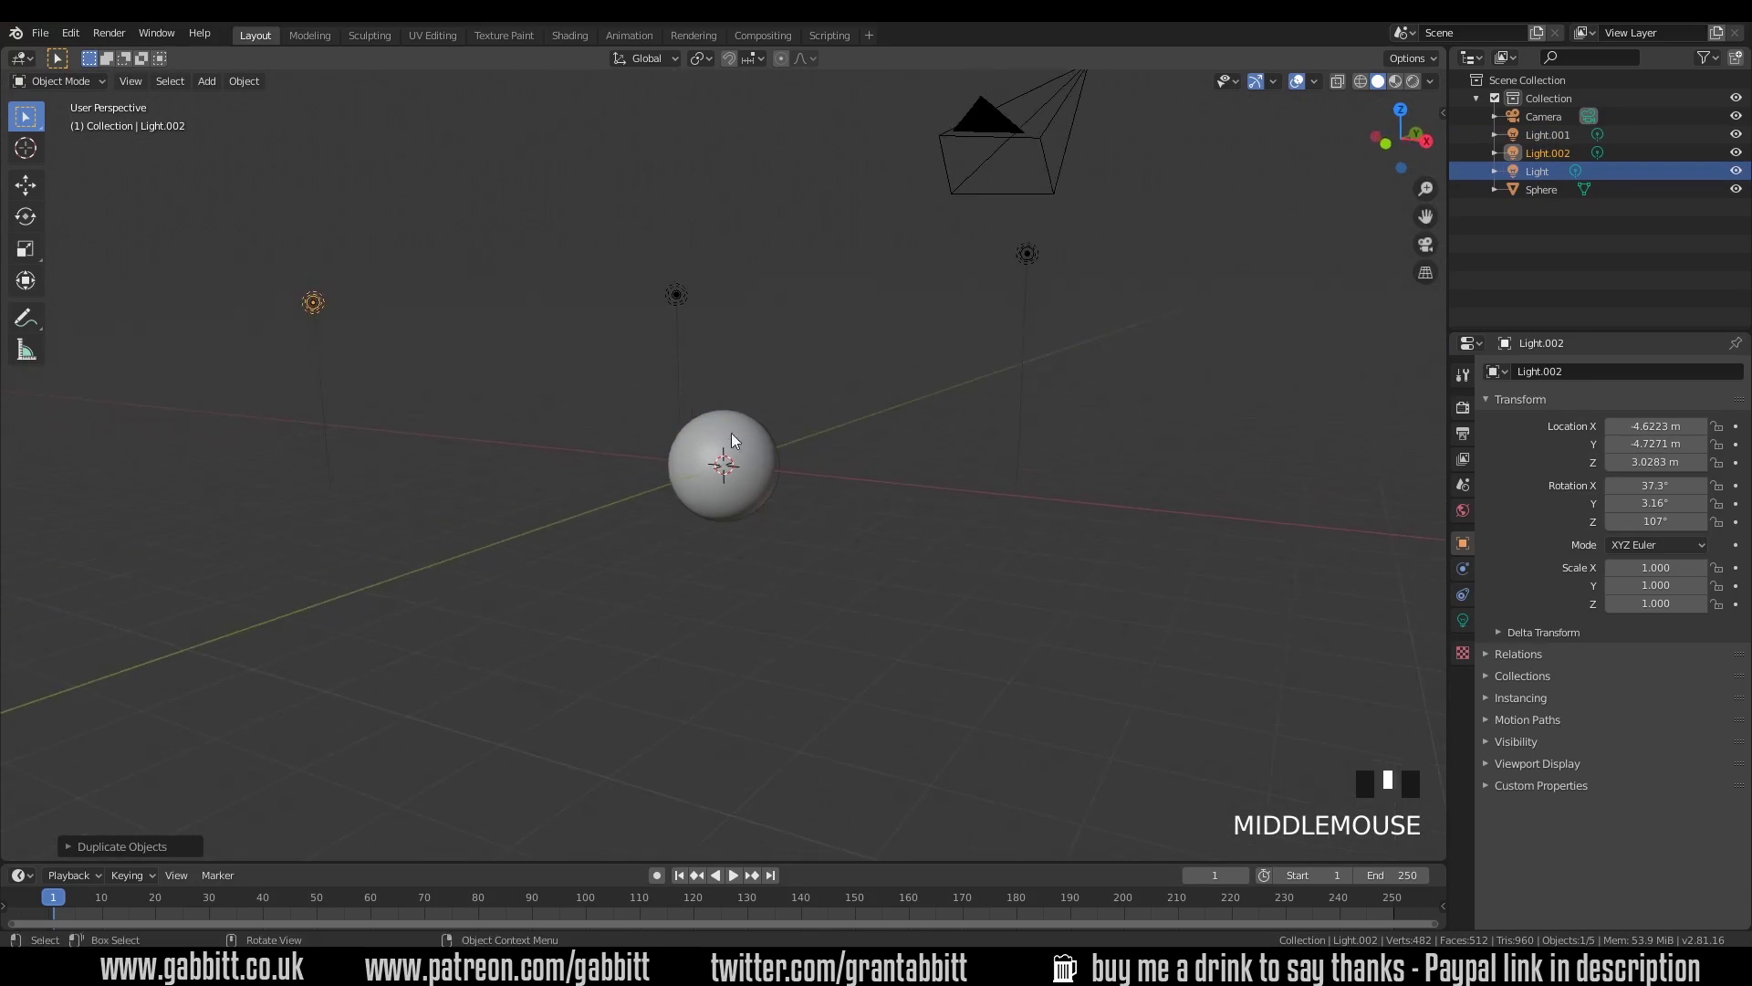
click(570, 35)
scroll(917, 414, up, 6)
shift+middle_drag(917, 414, 951, 309)
click(940, 338)
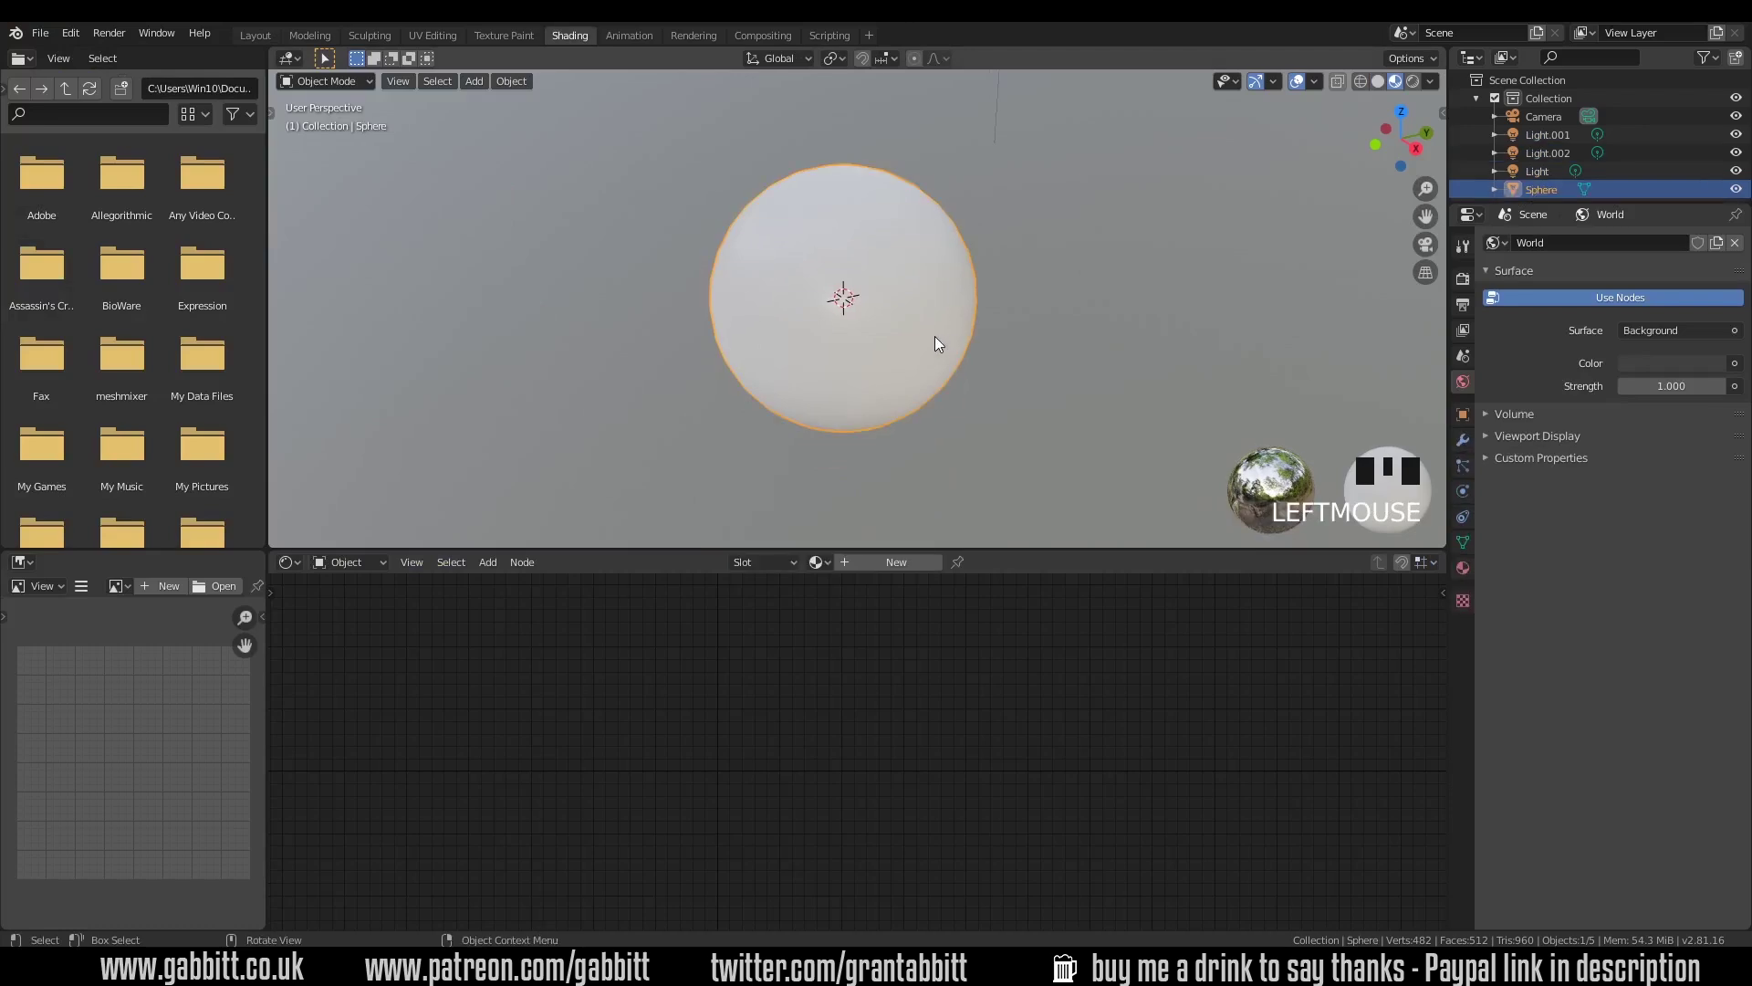
click(911, 562)
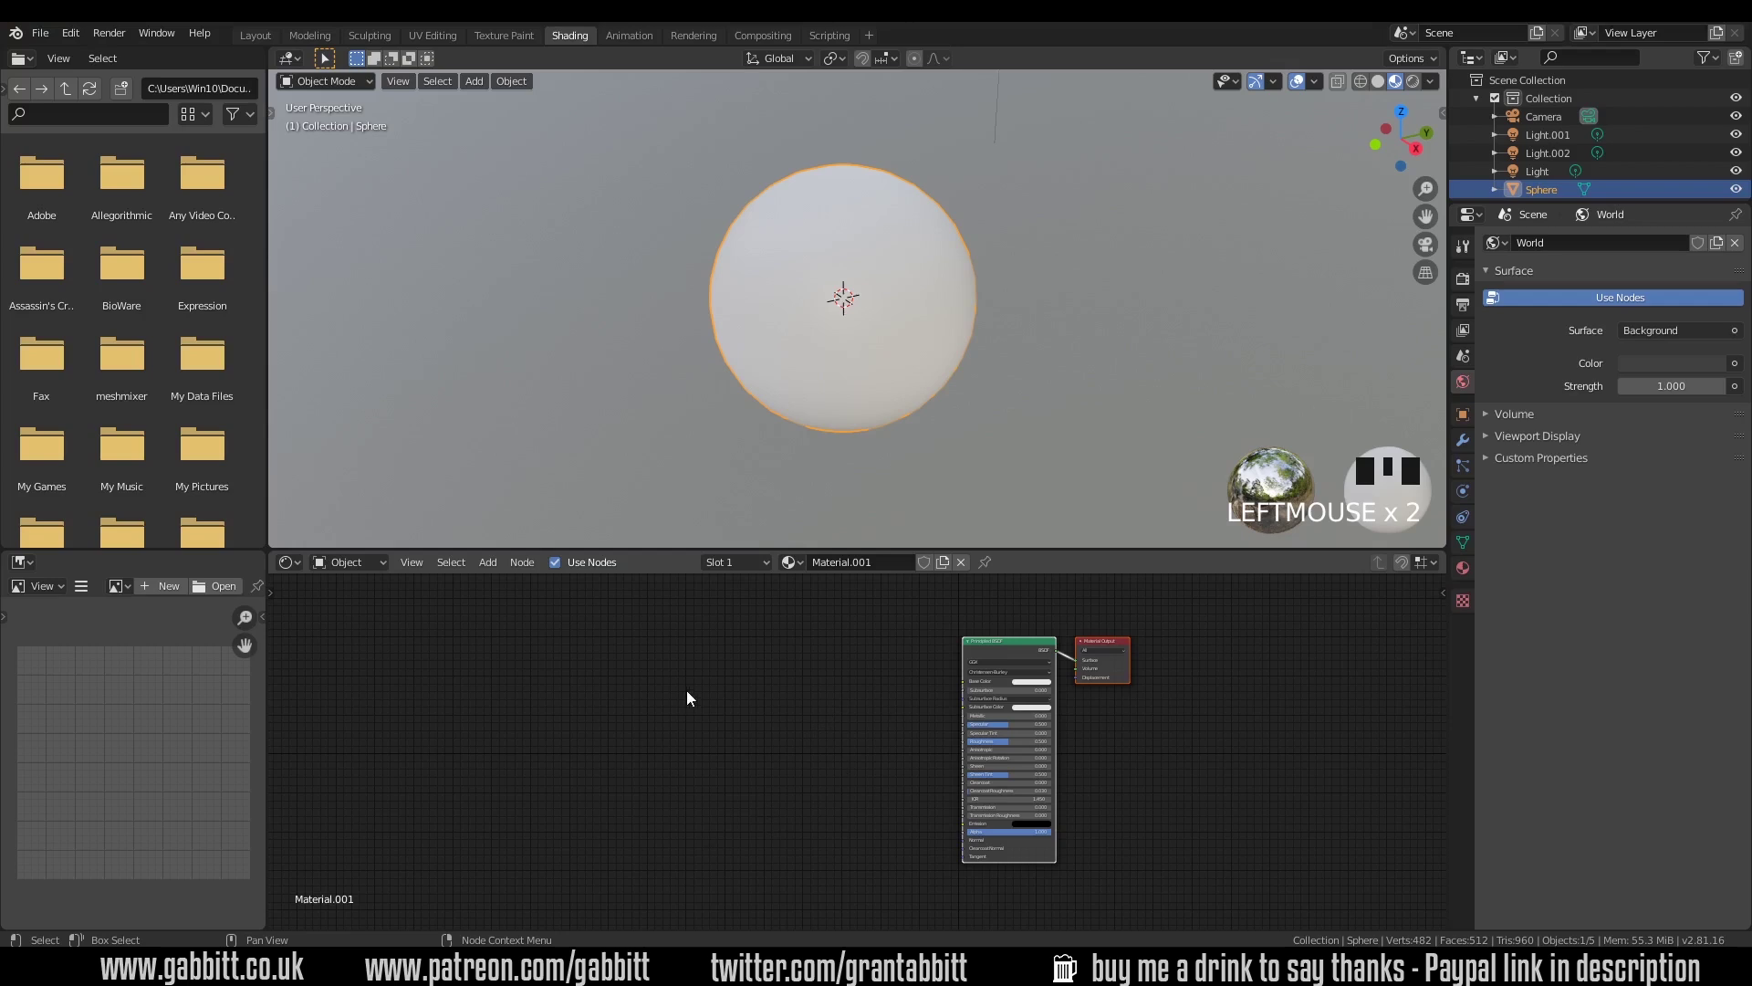
- Add a Brick Texture node, enlarge the node editor and connect the texture's Color to the Principled BSDF's Base Color
key(shift+a)
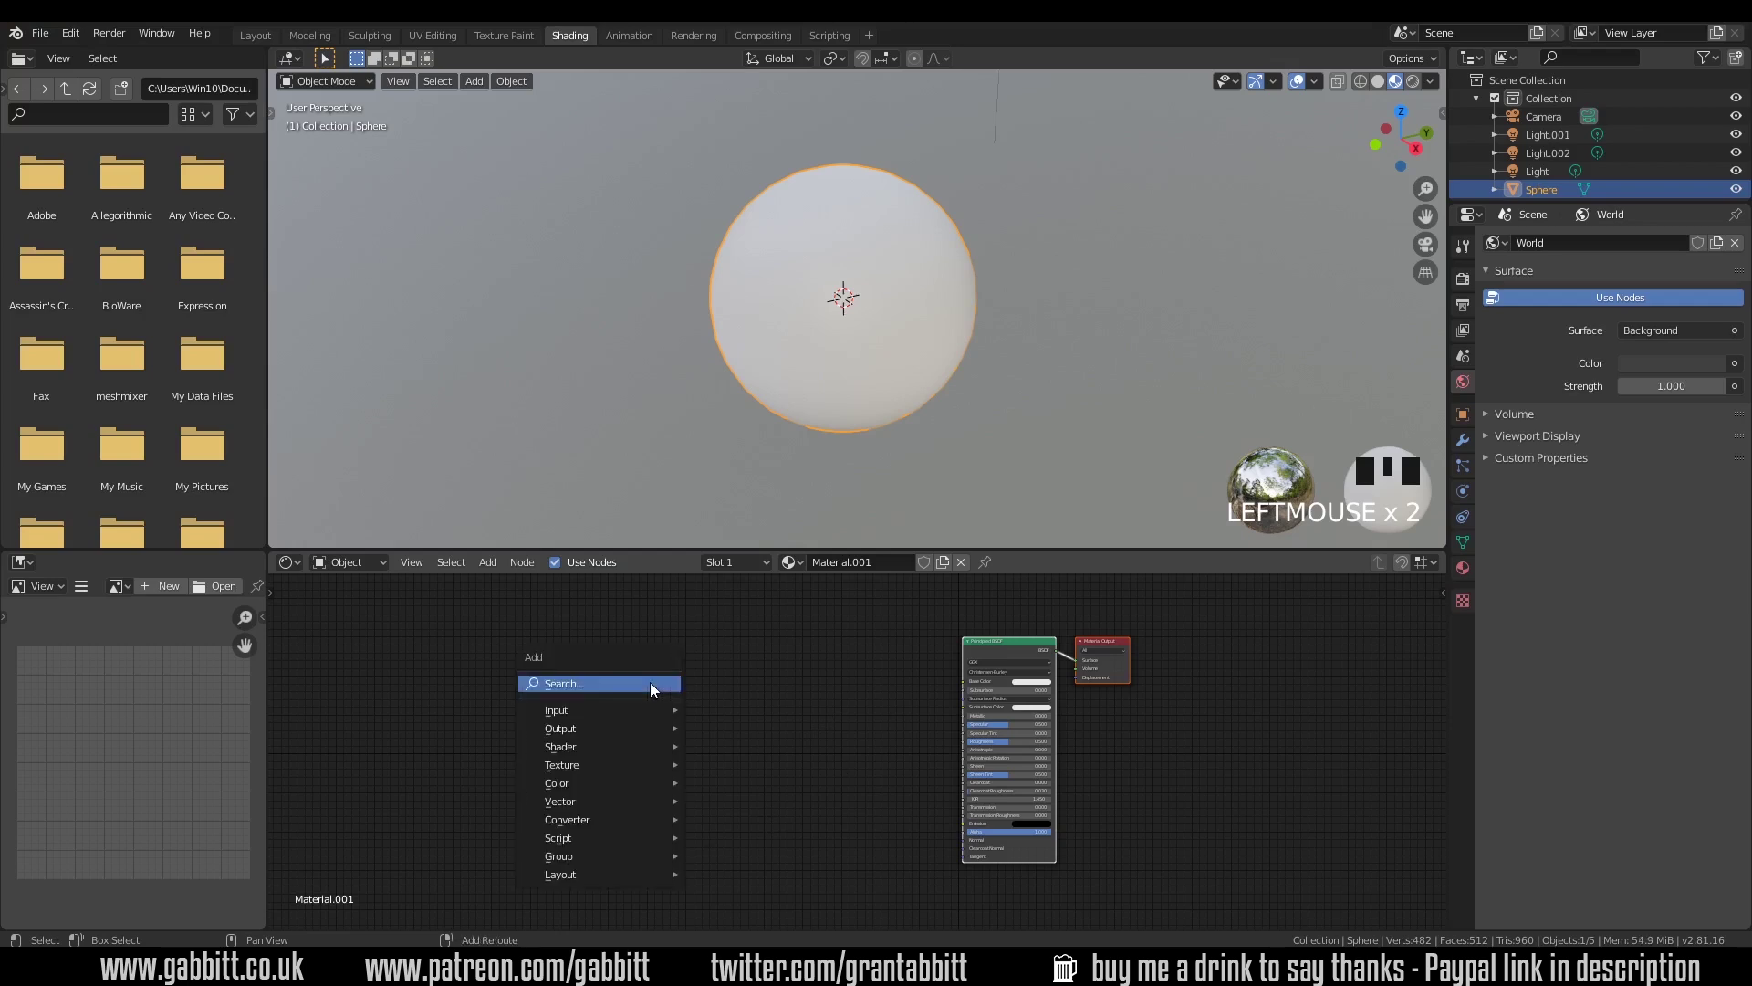
mouse_move(620, 761)
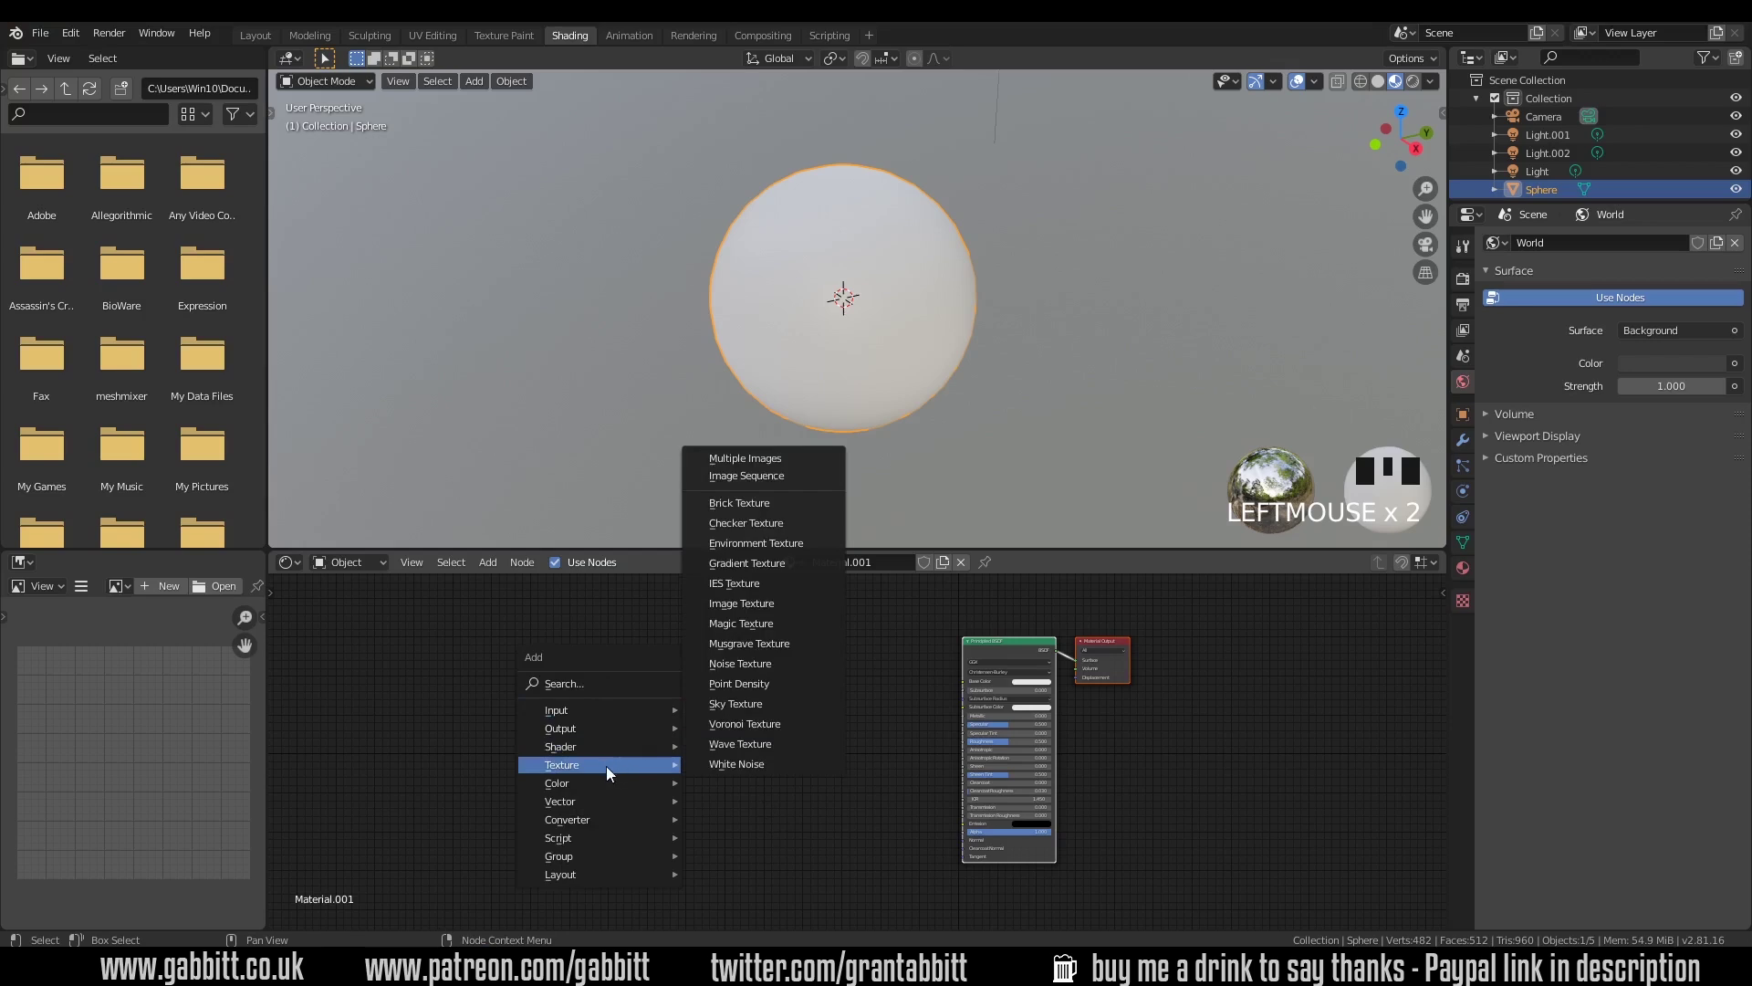
click(760, 502)
click(762, 500)
drag(821, 552, 821, 372)
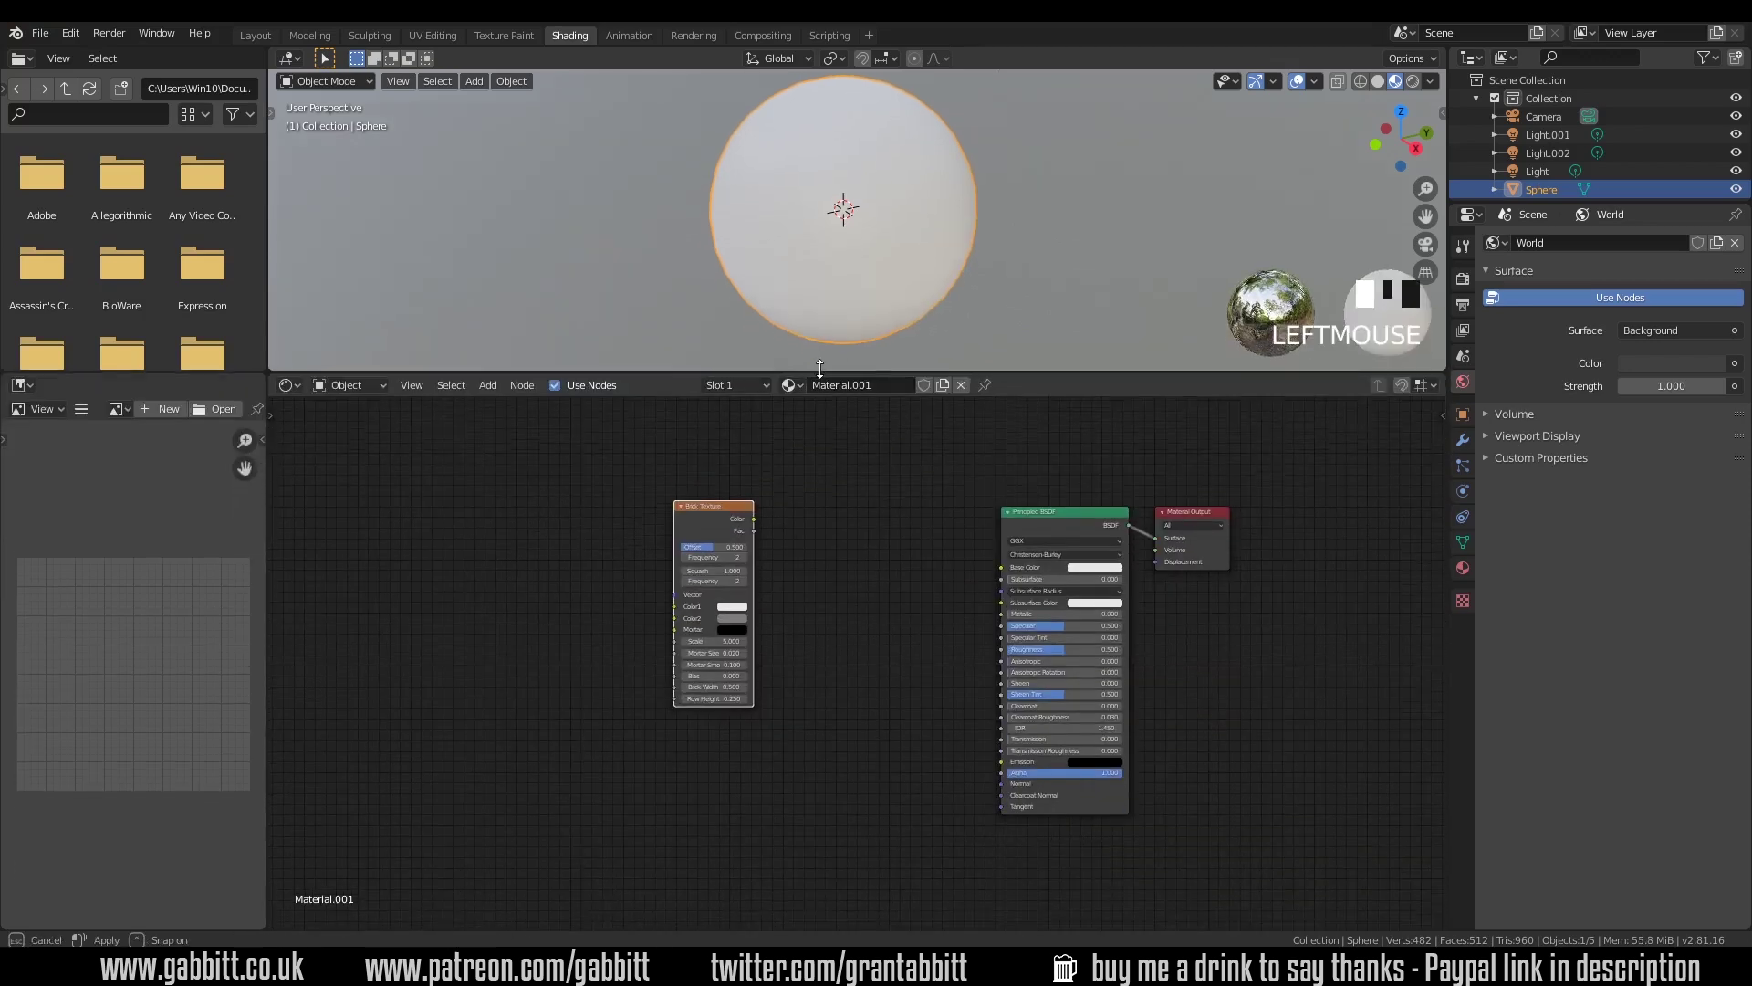
scroll(889, 511, up, 2)
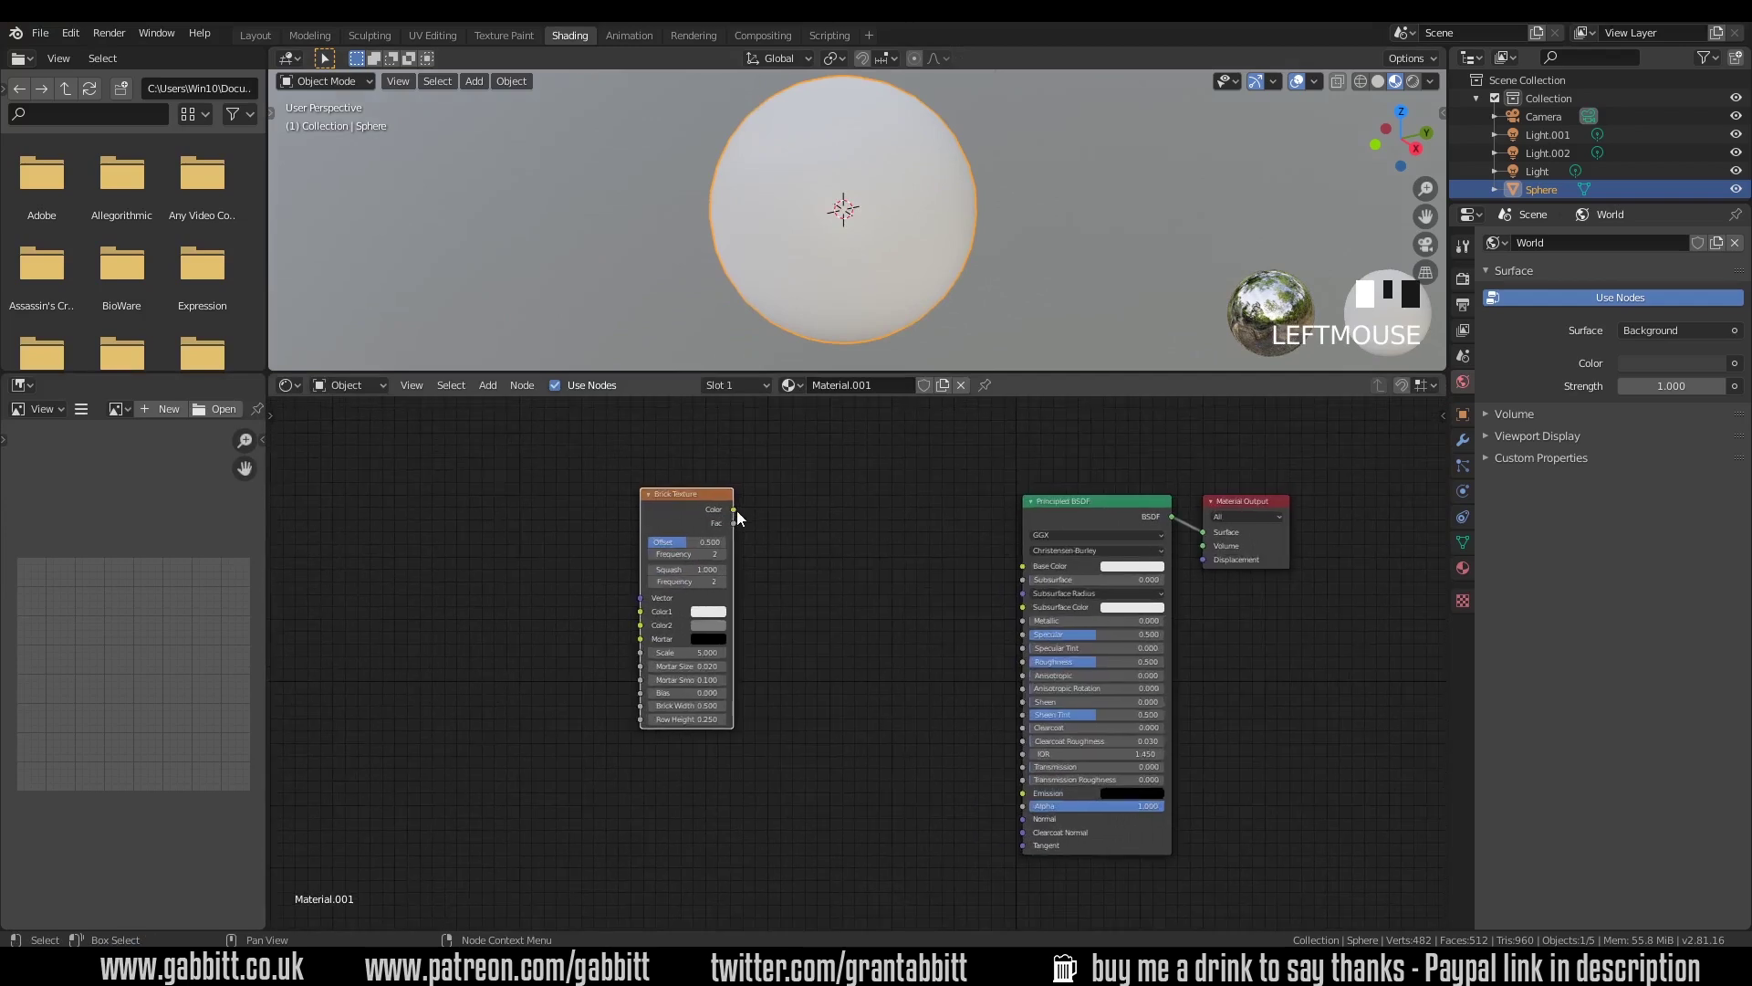
drag(735, 509, 1023, 565)
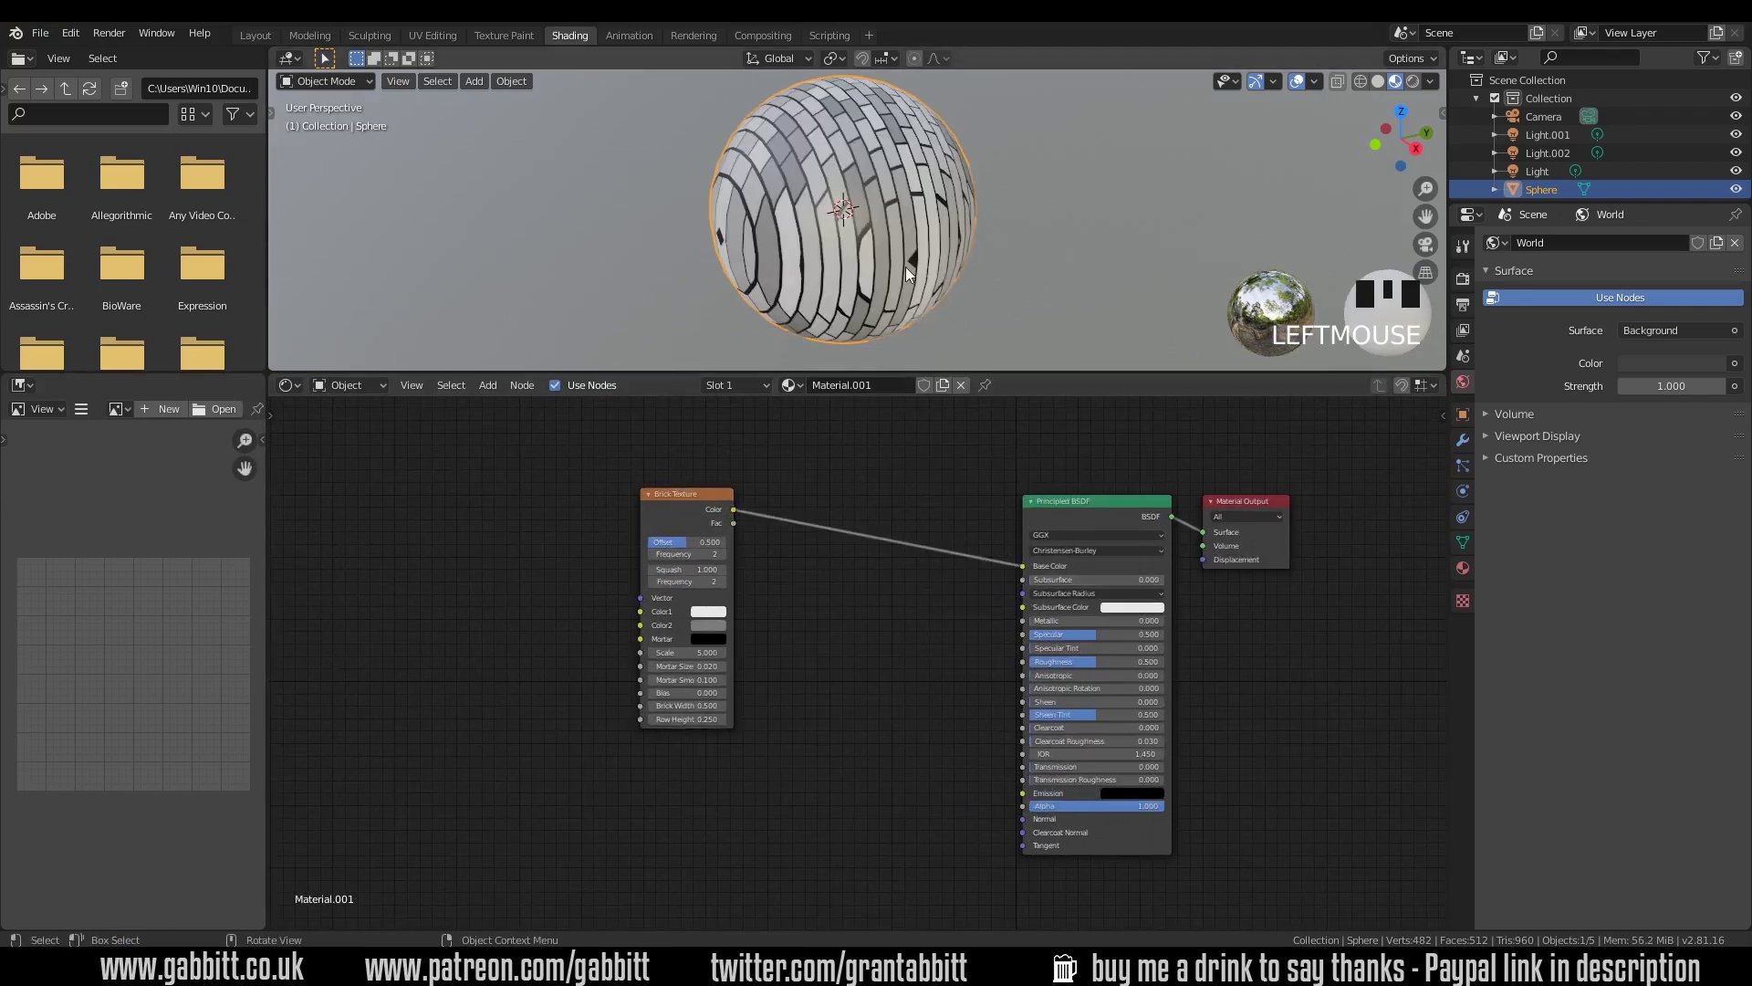
- Set the Brick Texture's scale to 2.200, mortar smooth to 0.000, bias to -0.500 and brick width to 1.700
mouse_move(686, 652)
mouse_down()
mouse_move(671, 652)
mouse_move(687, 645)
mouse_up()
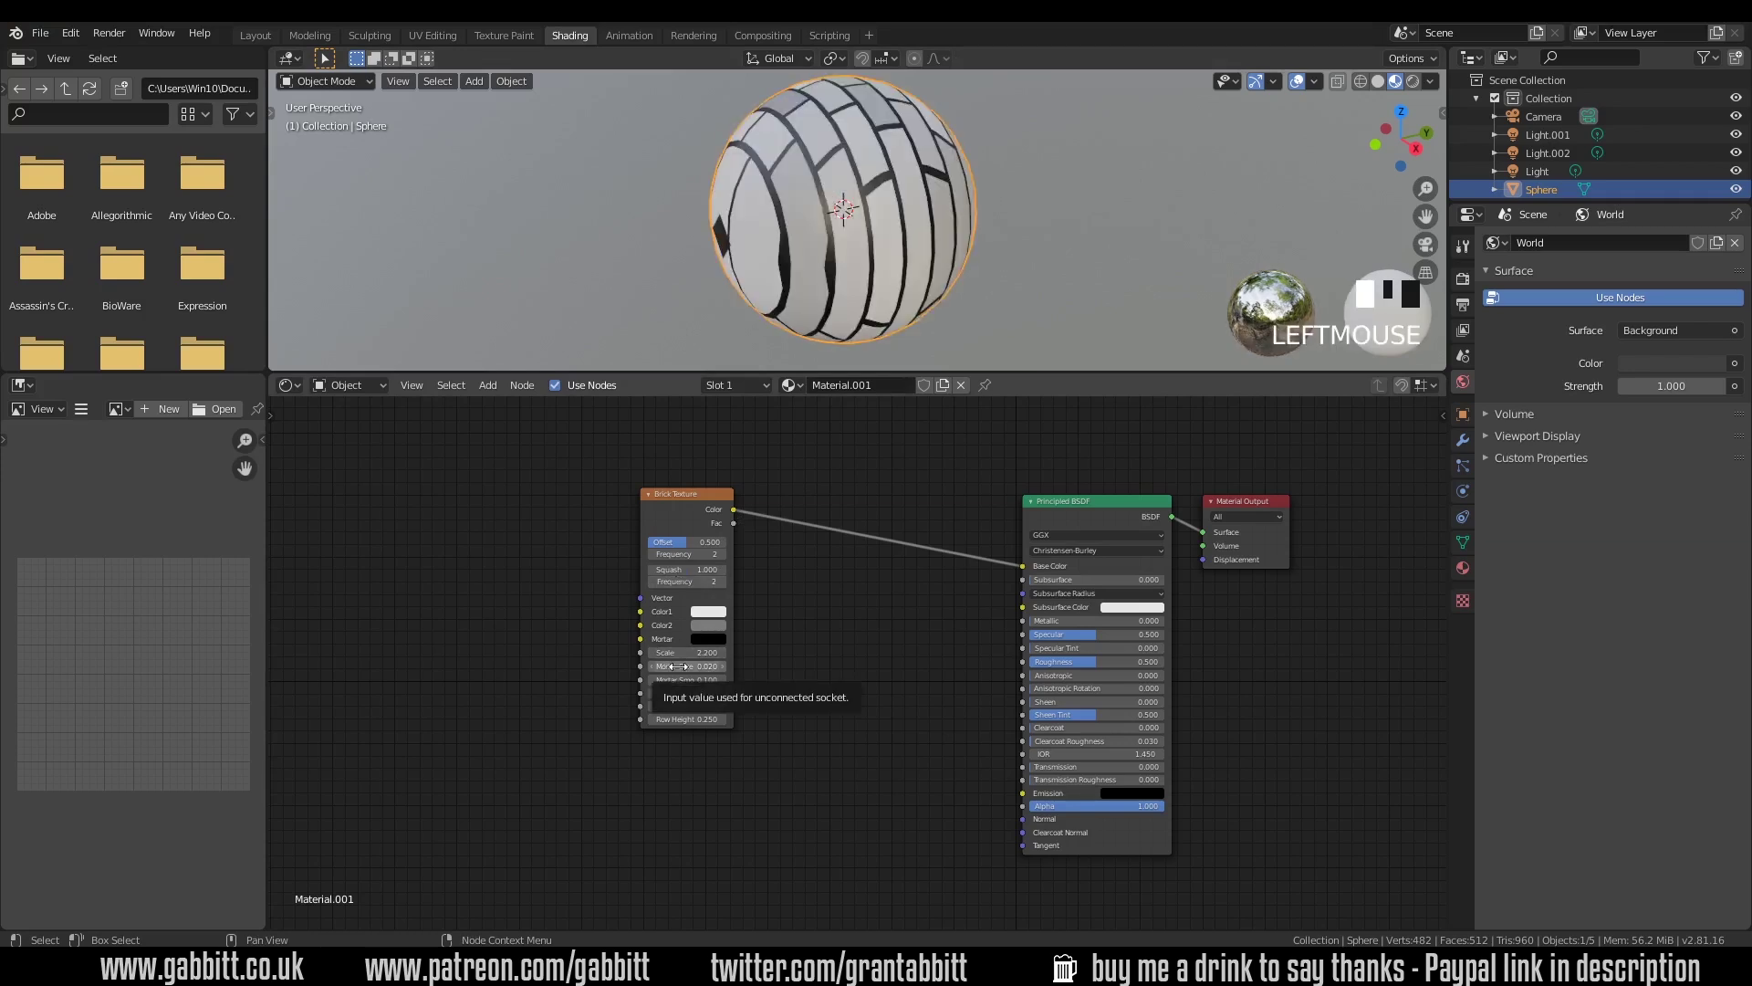
click(652, 679)
click(694, 692)
click(652, 693)
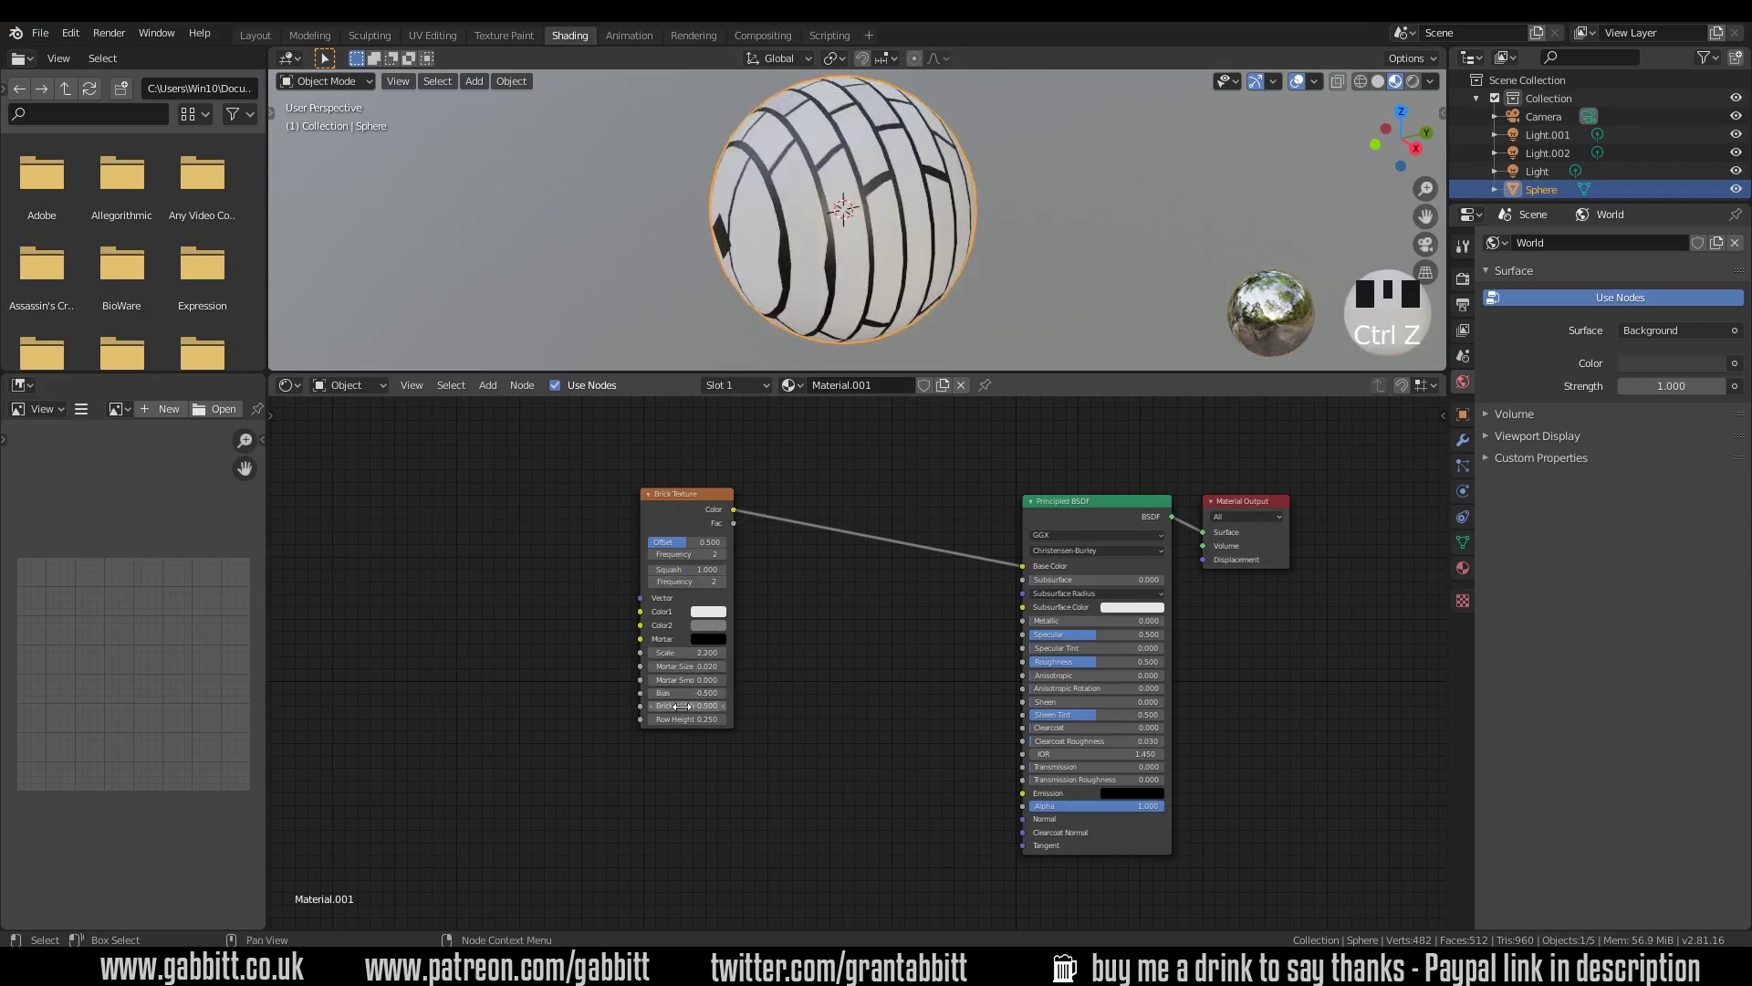
ctrl+drag(687, 705, 721, 706)
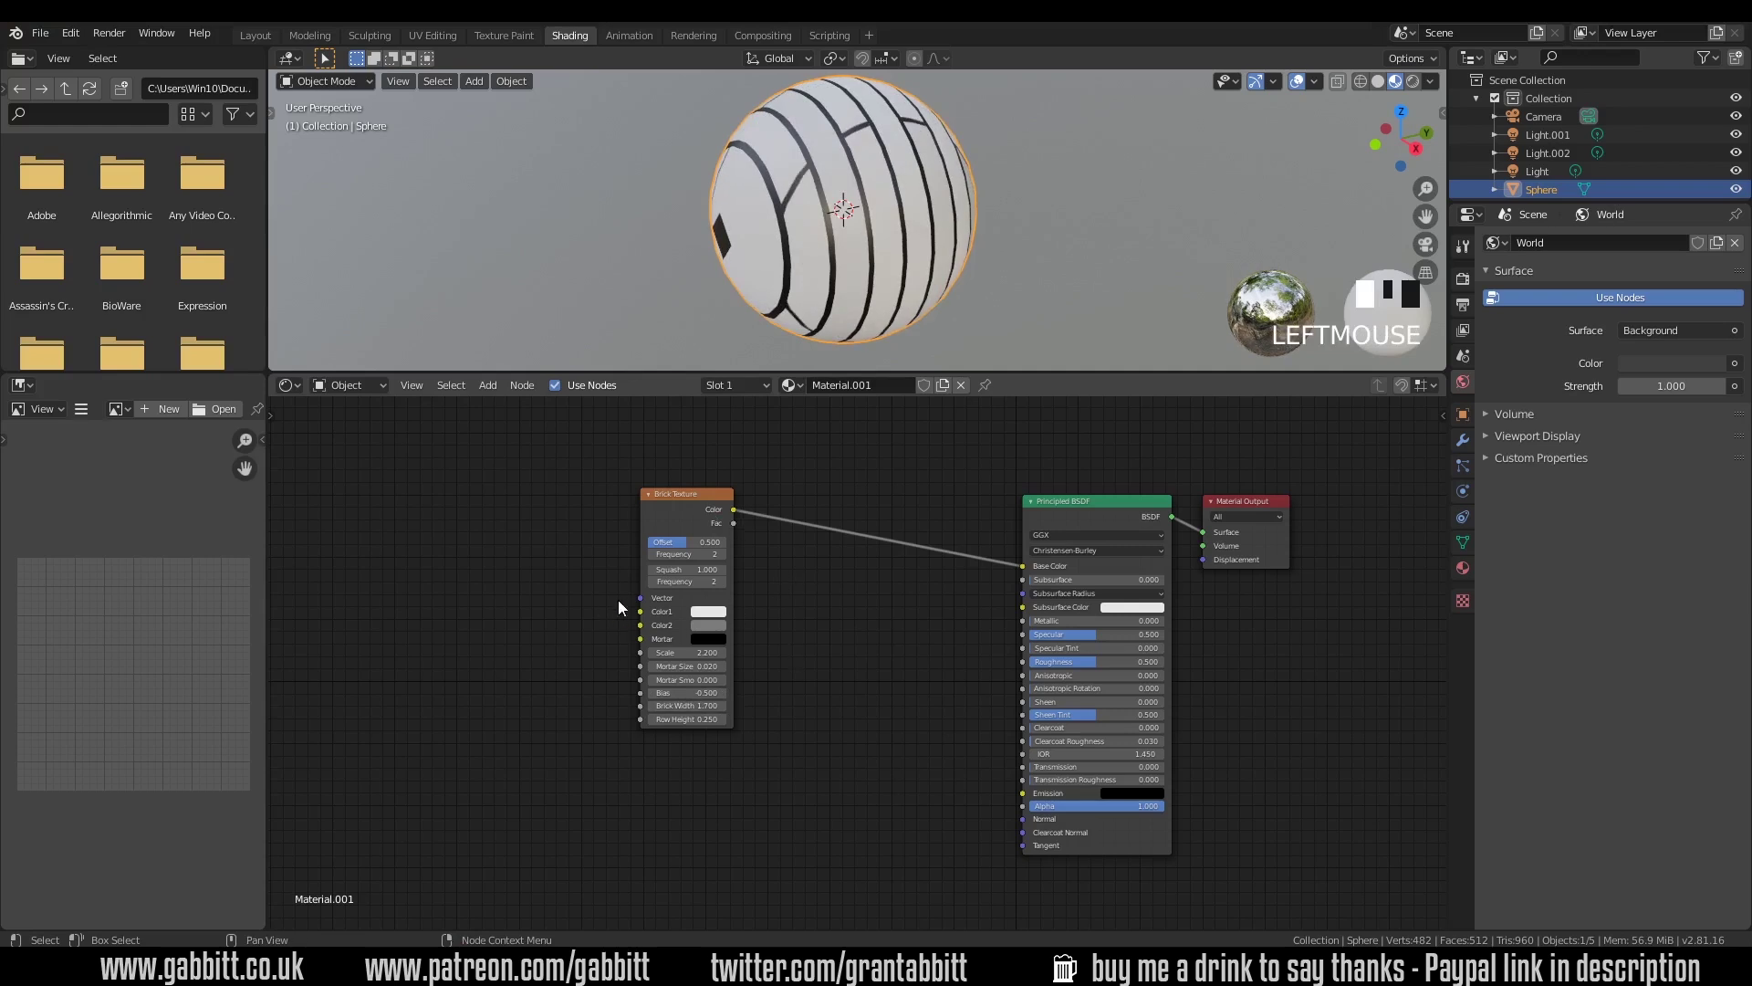
- Add a Musgrave Texture node and connect its Fac output to the Brick Texture's Vector input
key(shift+a)
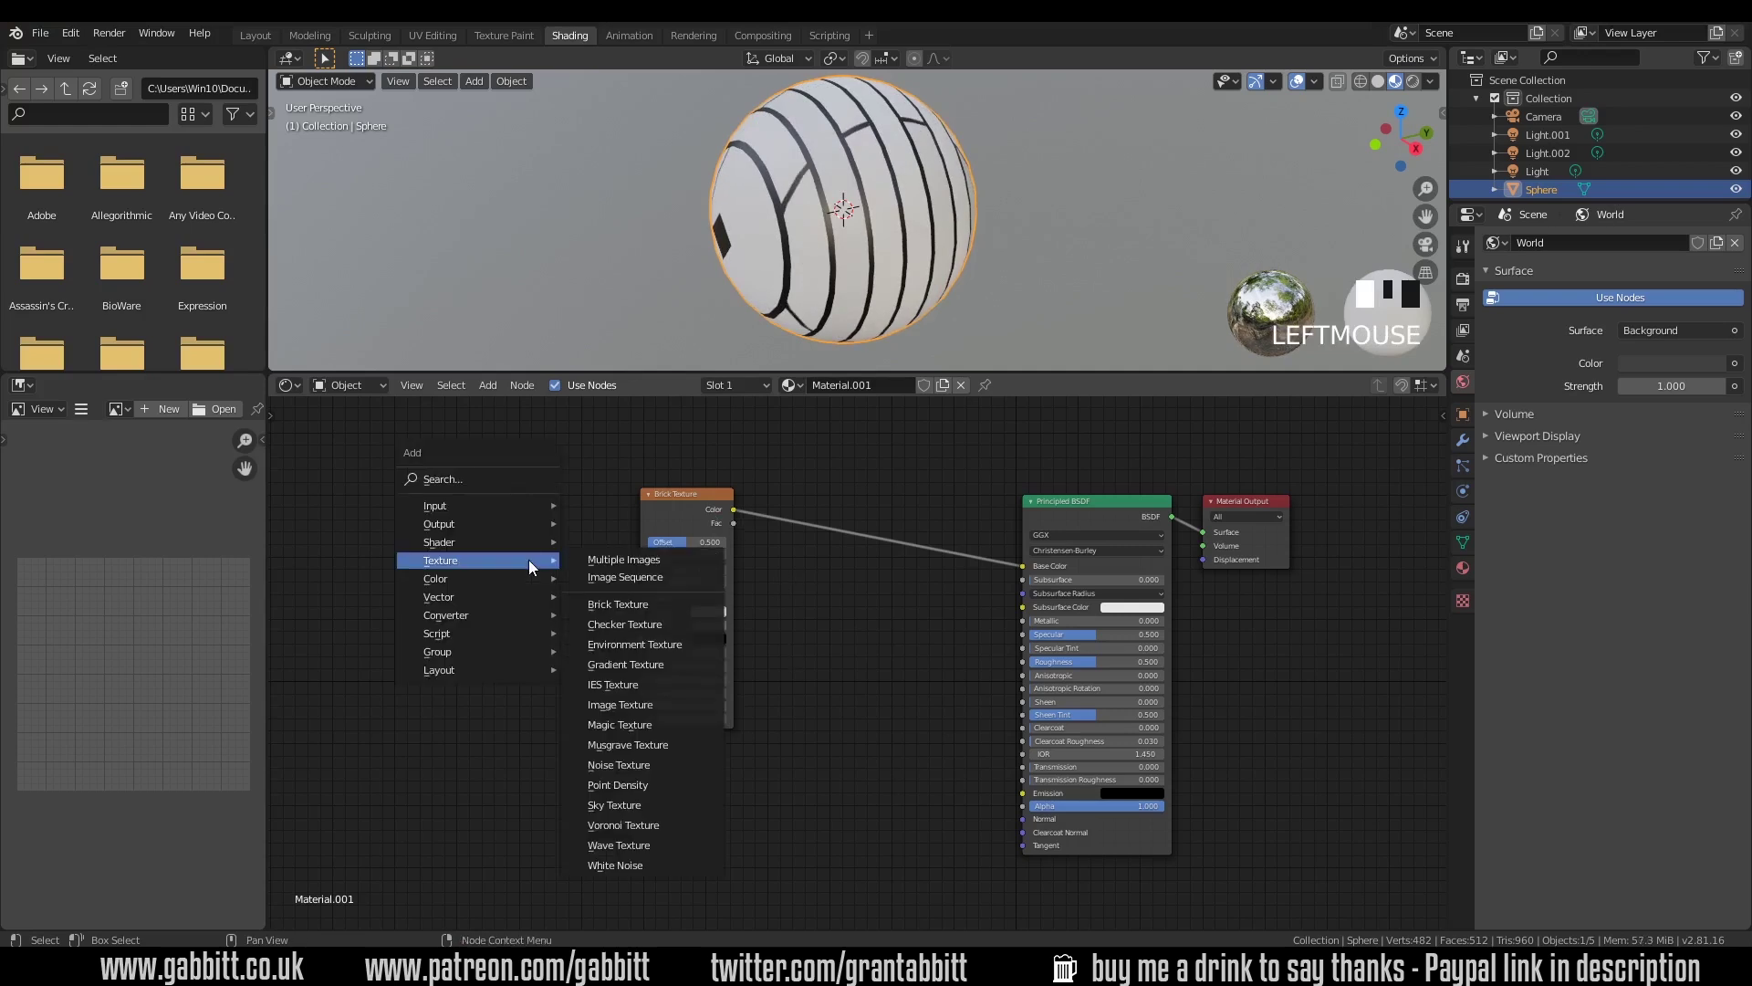
click(621, 745)
click(409, 504)
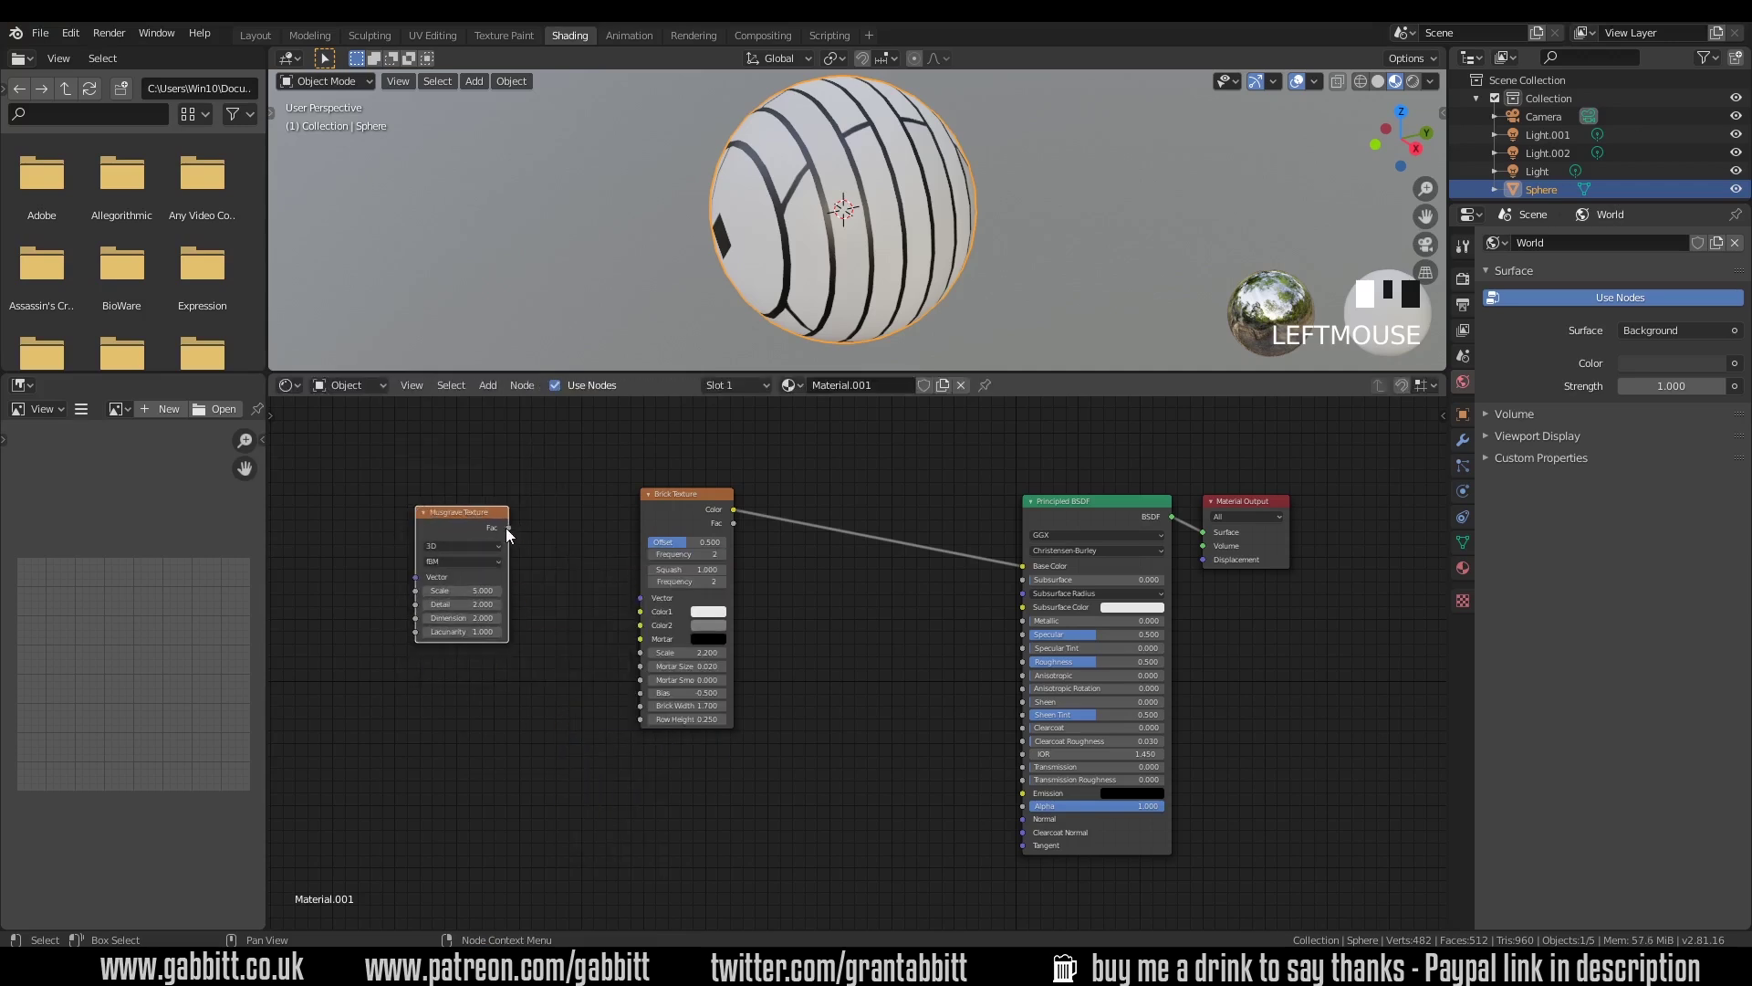
drag(508, 527, 640, 598)
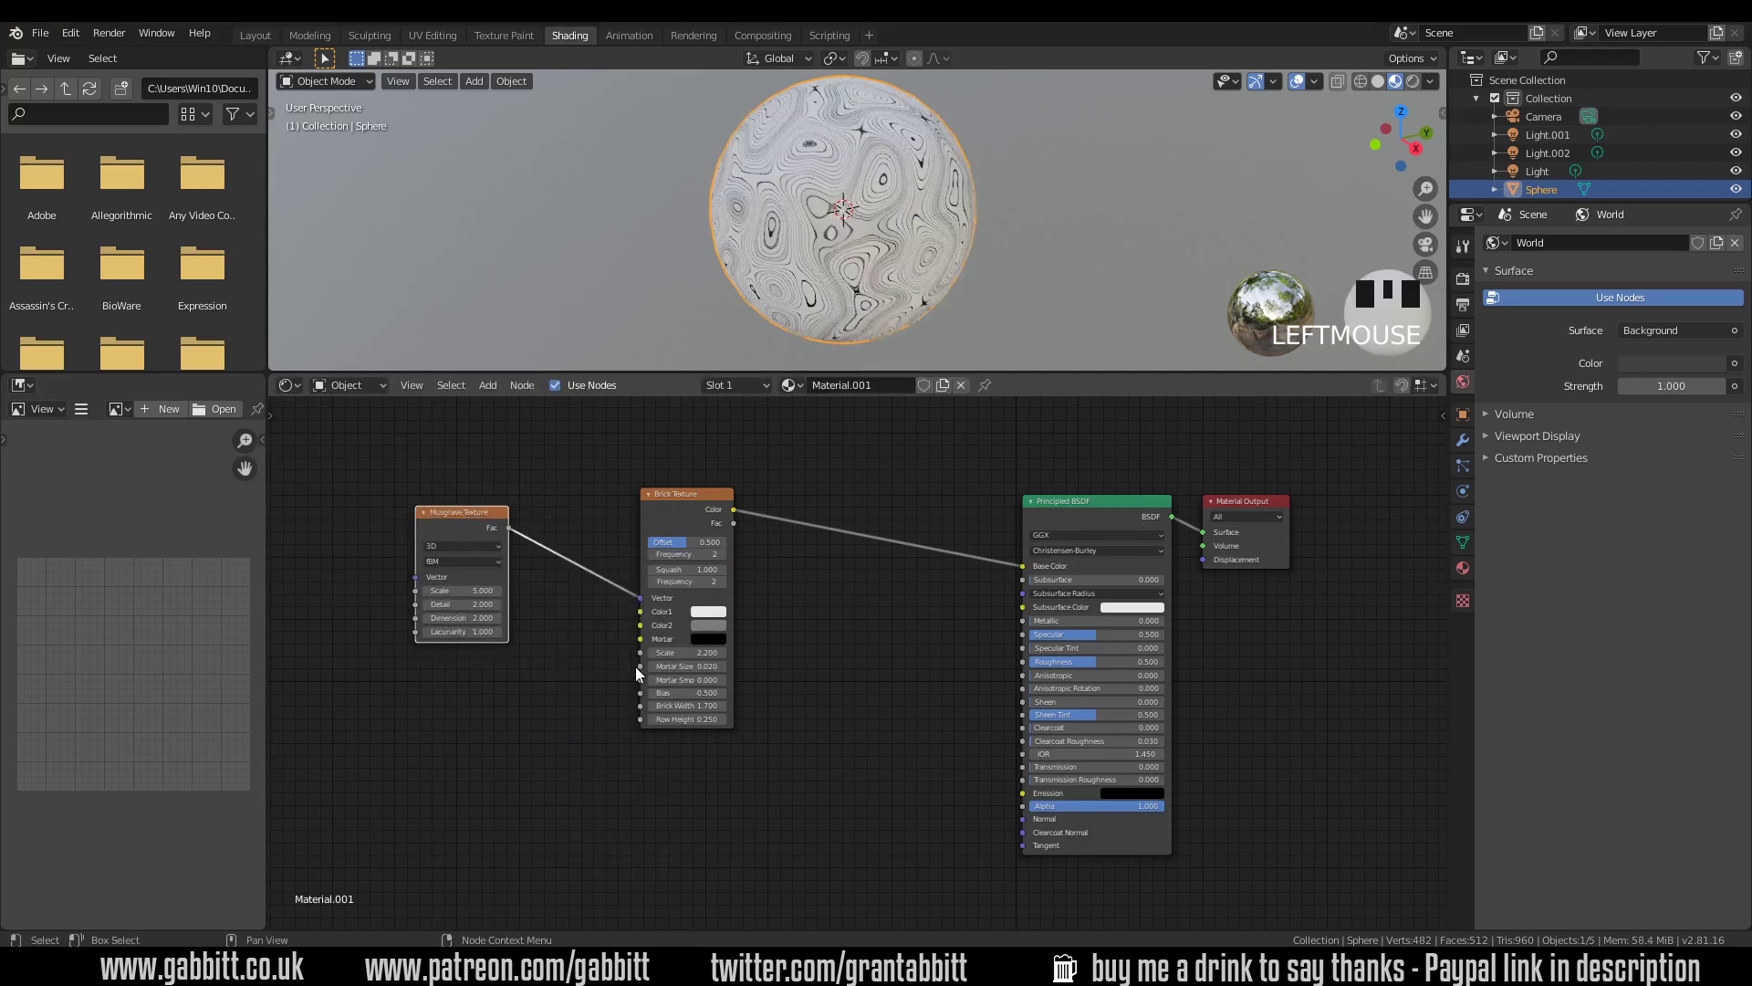
middle_drag(851, 308, 896, 244)
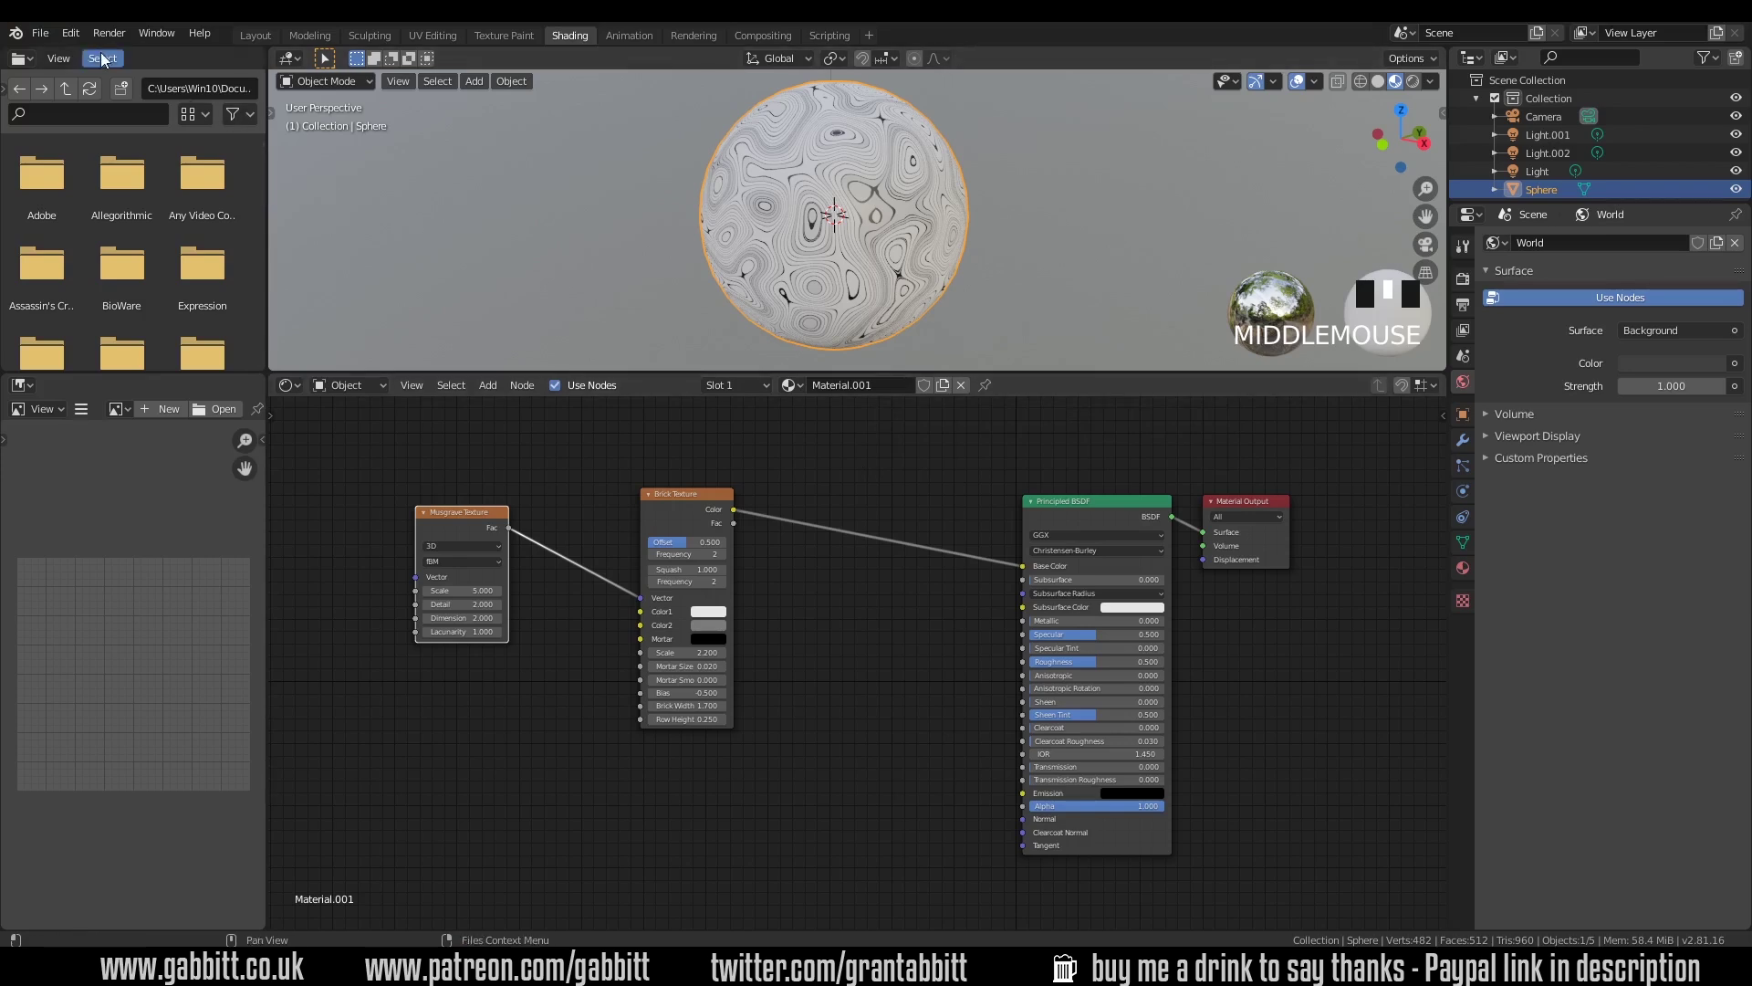
- Search the add-ons in the preferences for "node"
click(70, 33)
click(118, 293)
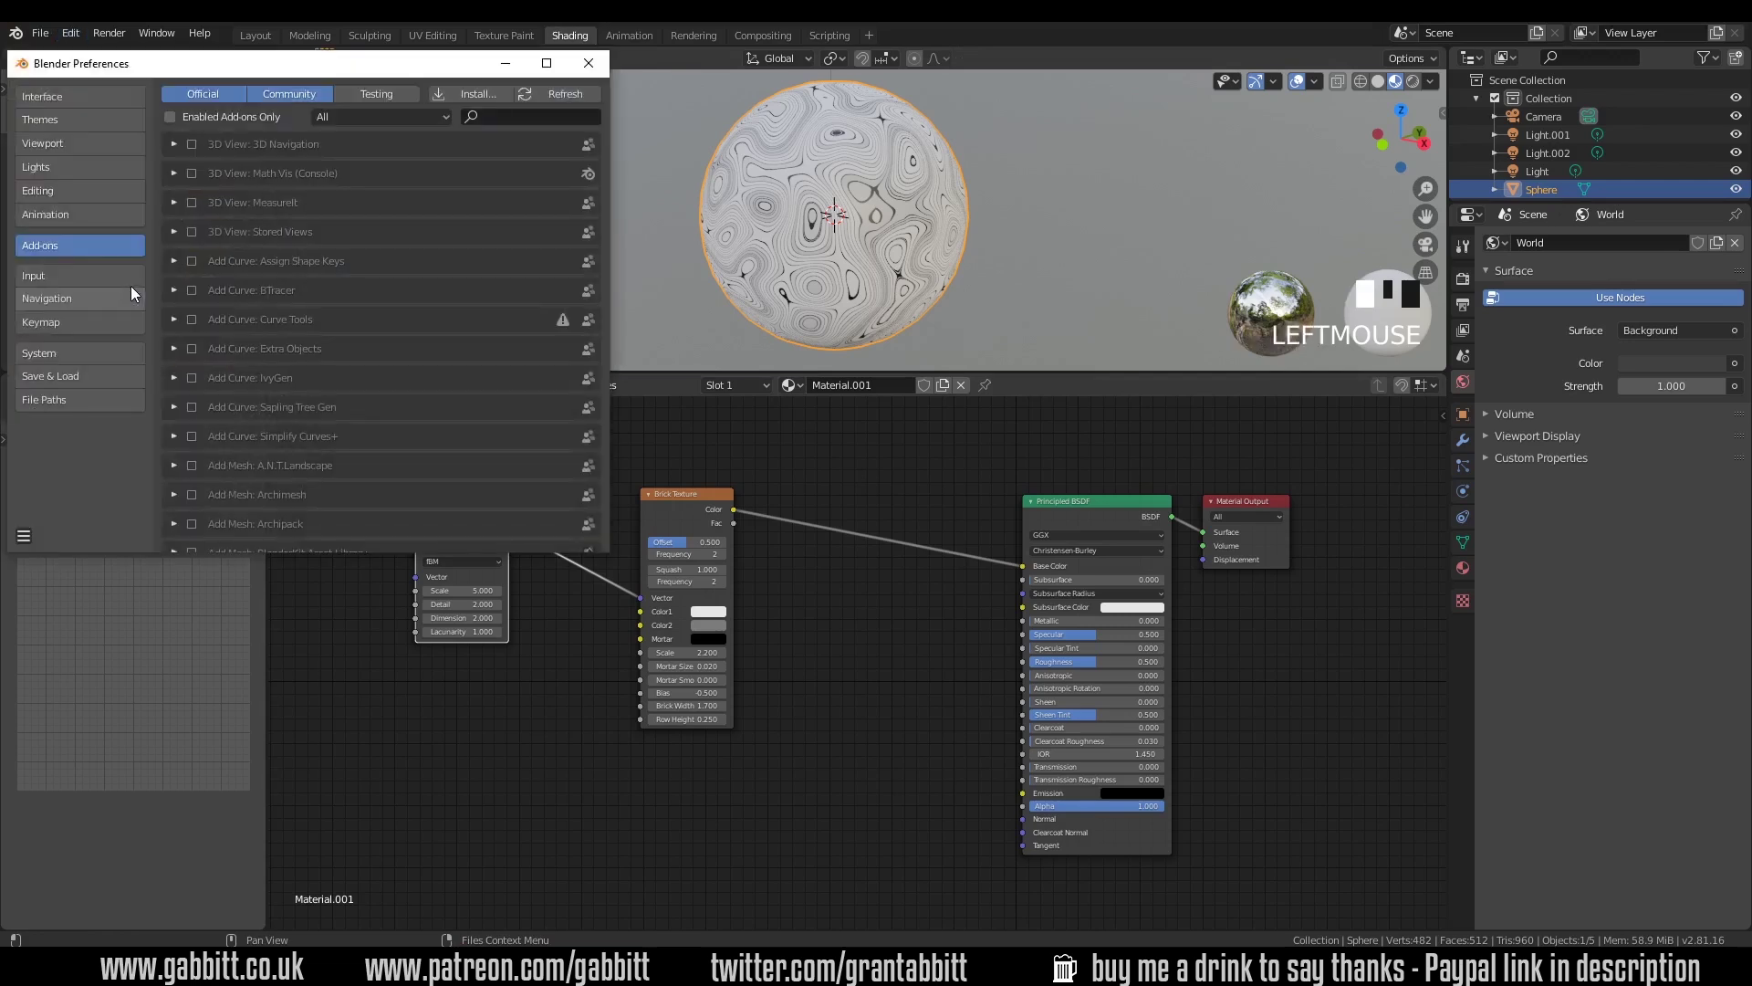
click(500, 118)
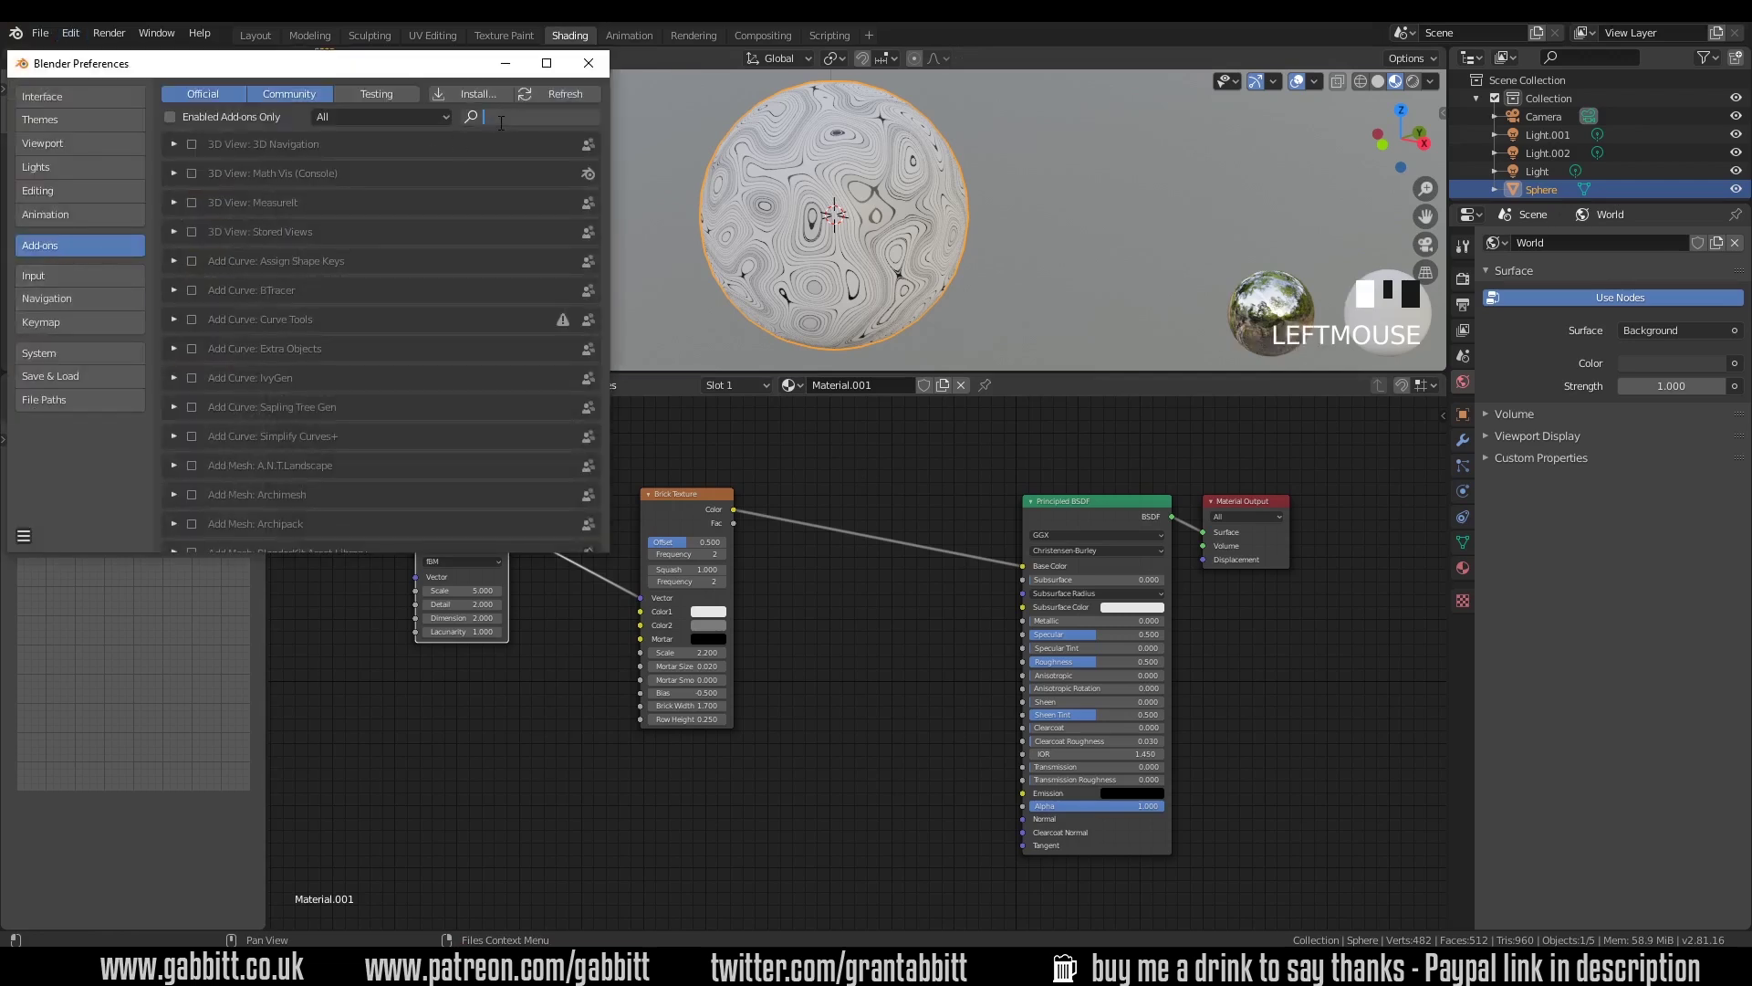
text(node)
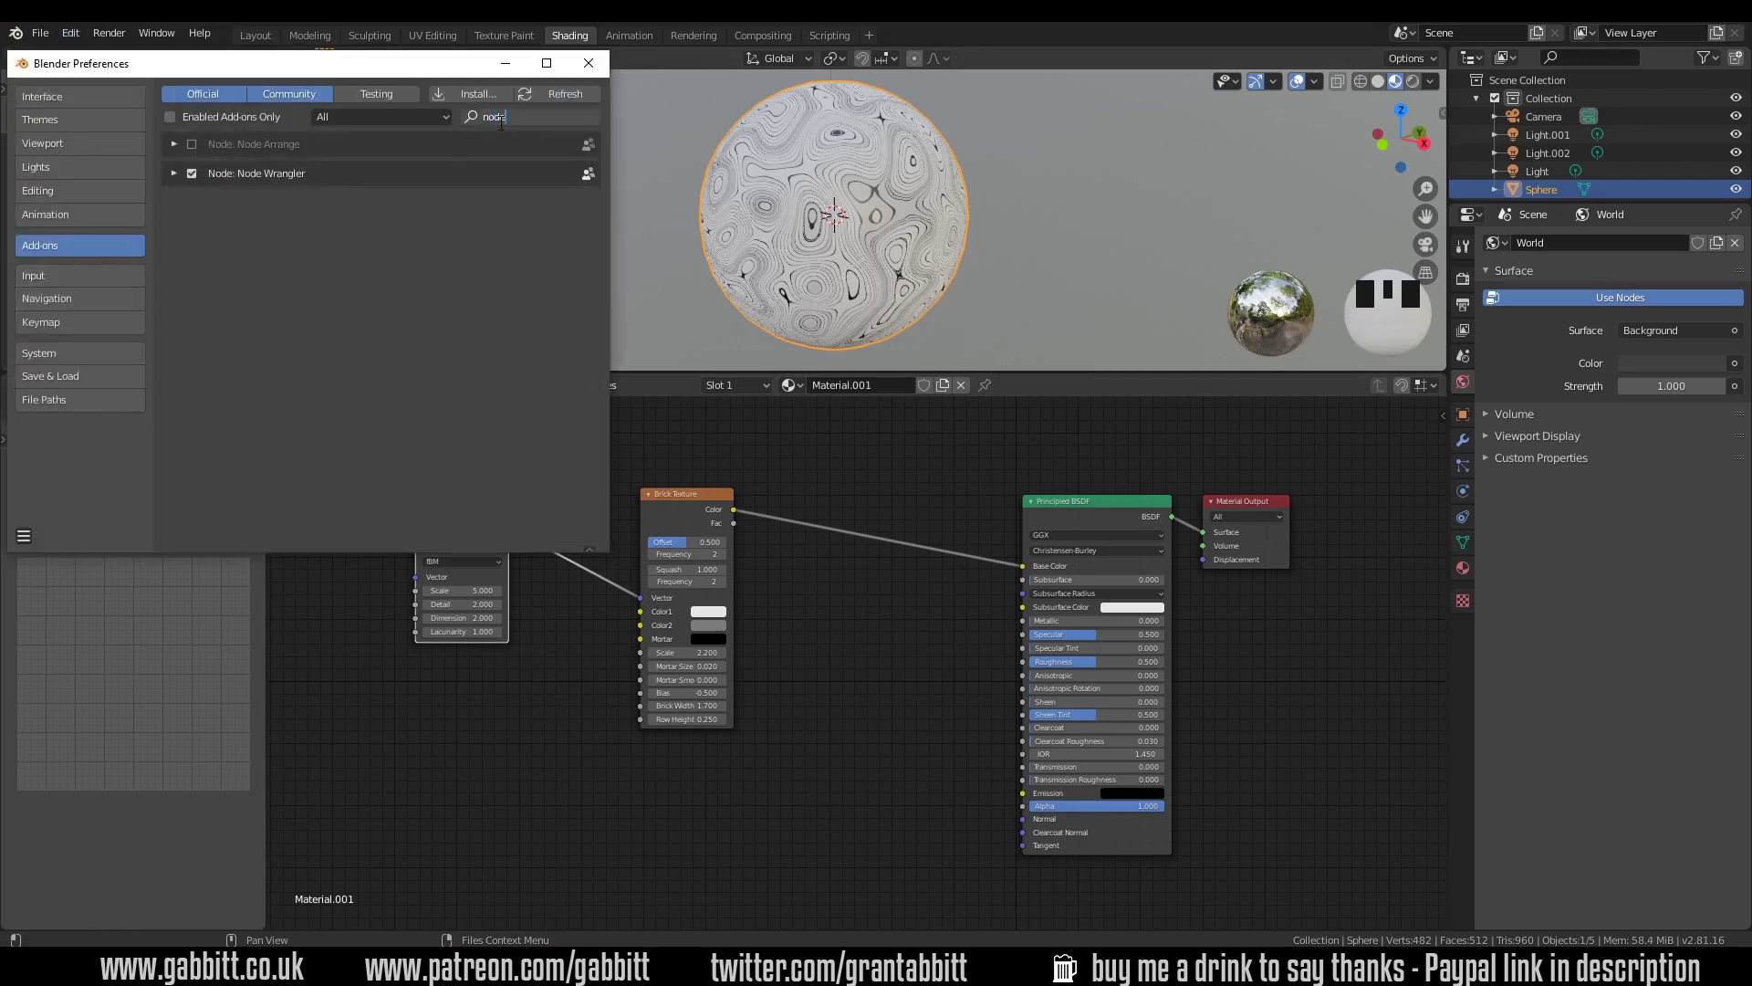
- Close the preferences and preview the Brick Texture and Musgrave Texture outputs on the sphere, then return to the Principled BSDF
click(588, 63)
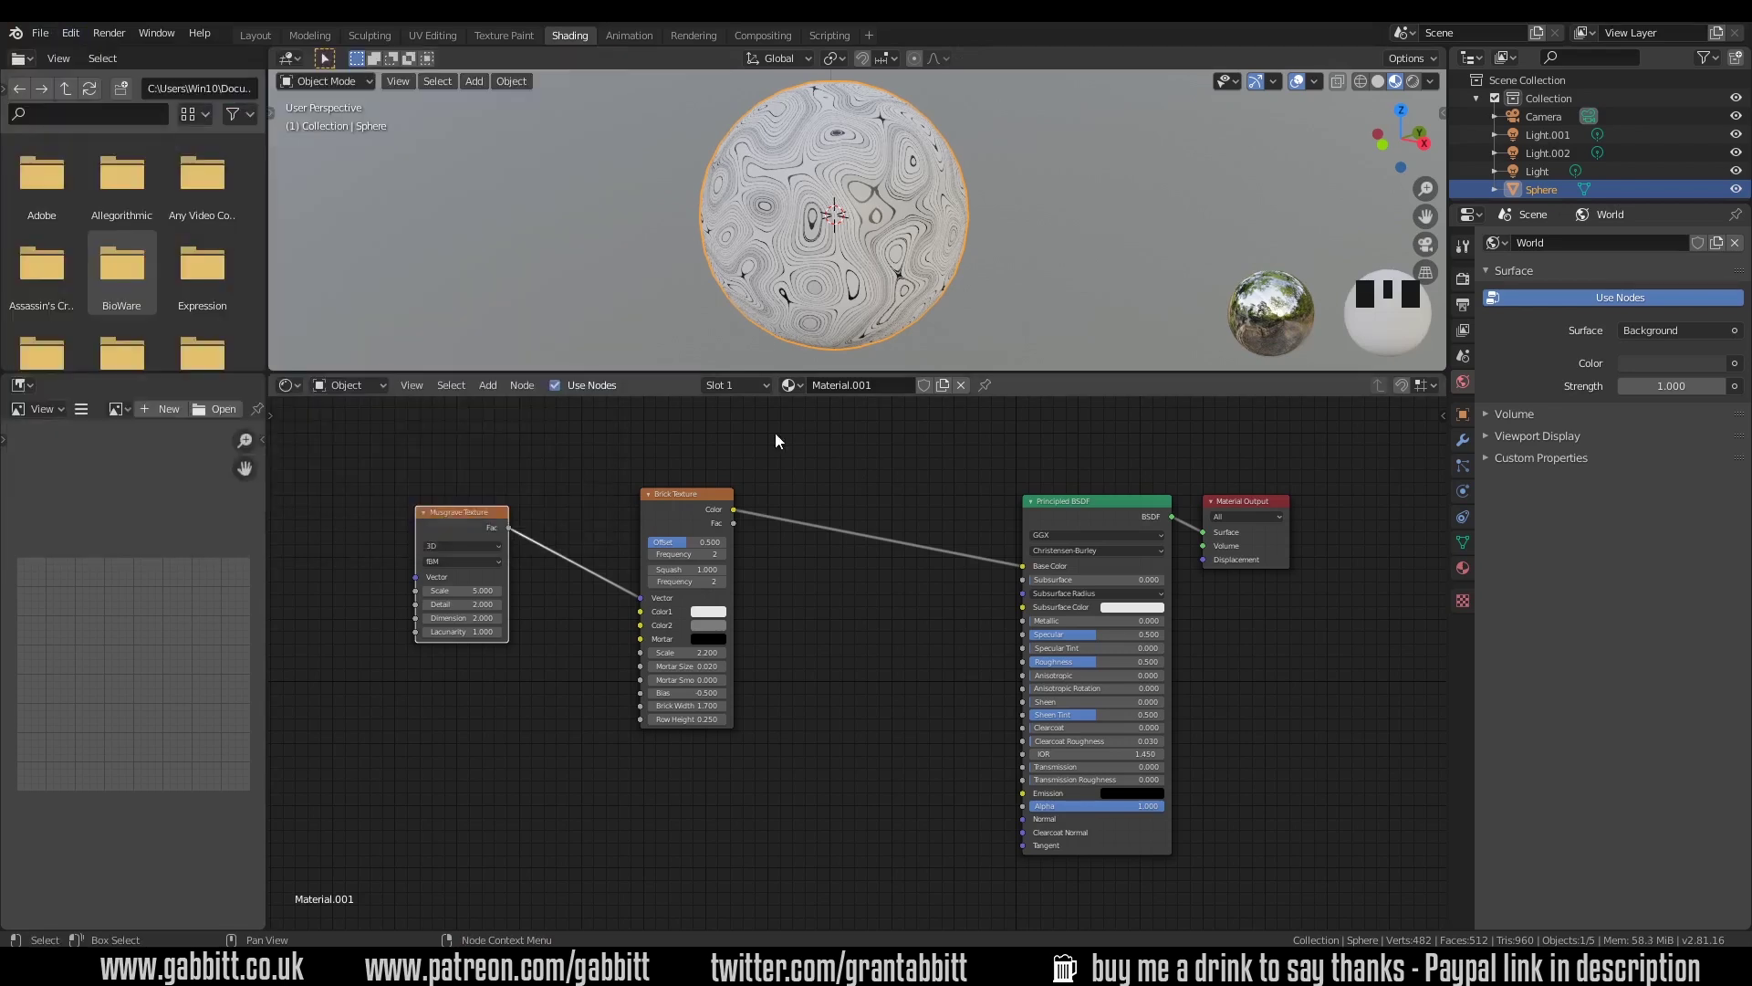
ctrl+shift+click(692, 492)
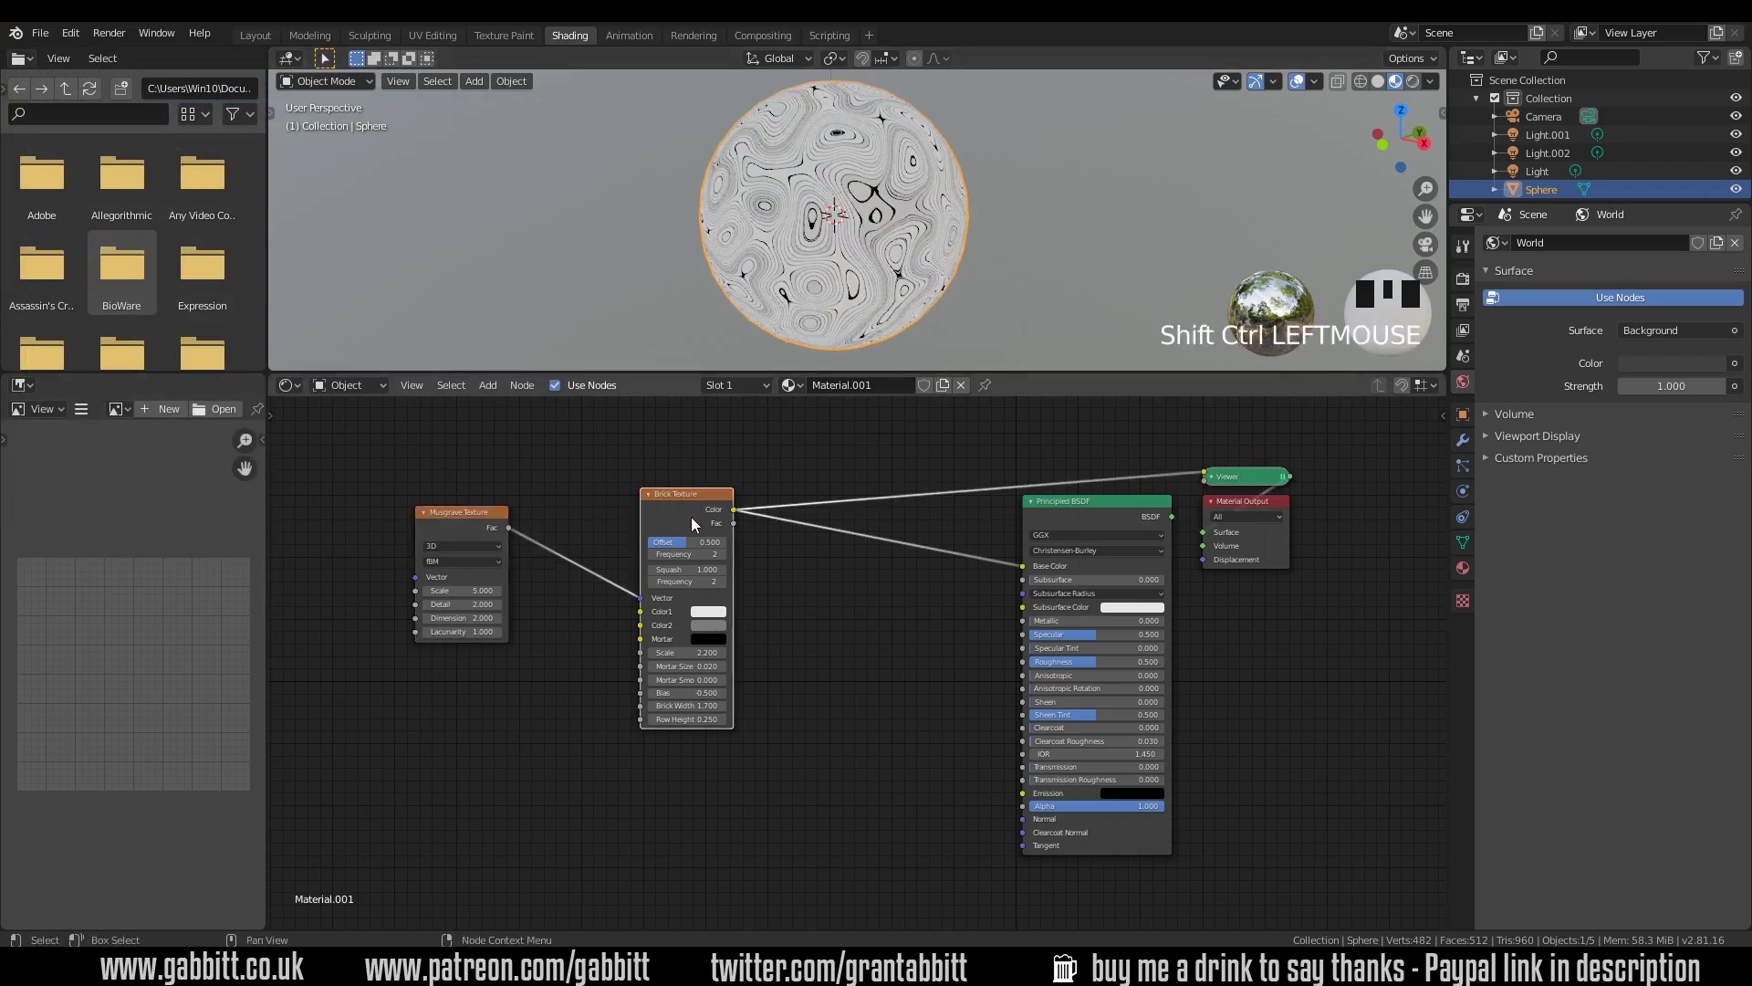
ctrl+shift+click(453, 519)
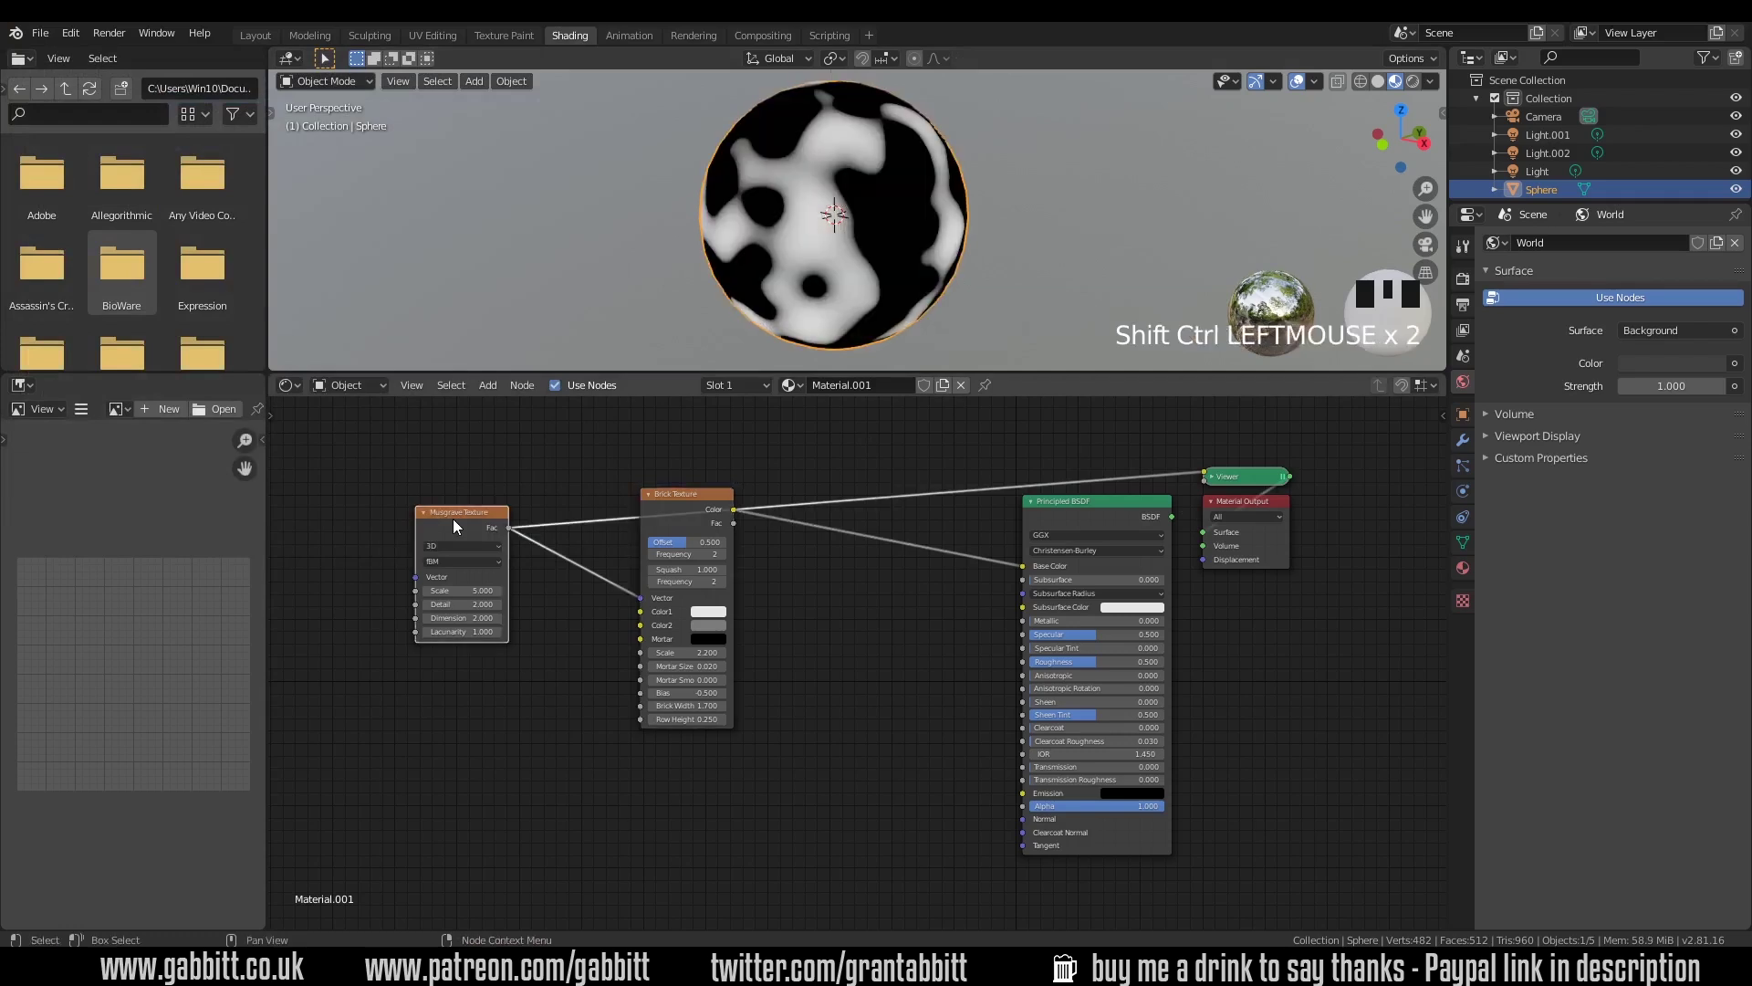
ctrl+shift+click(1101, 524)
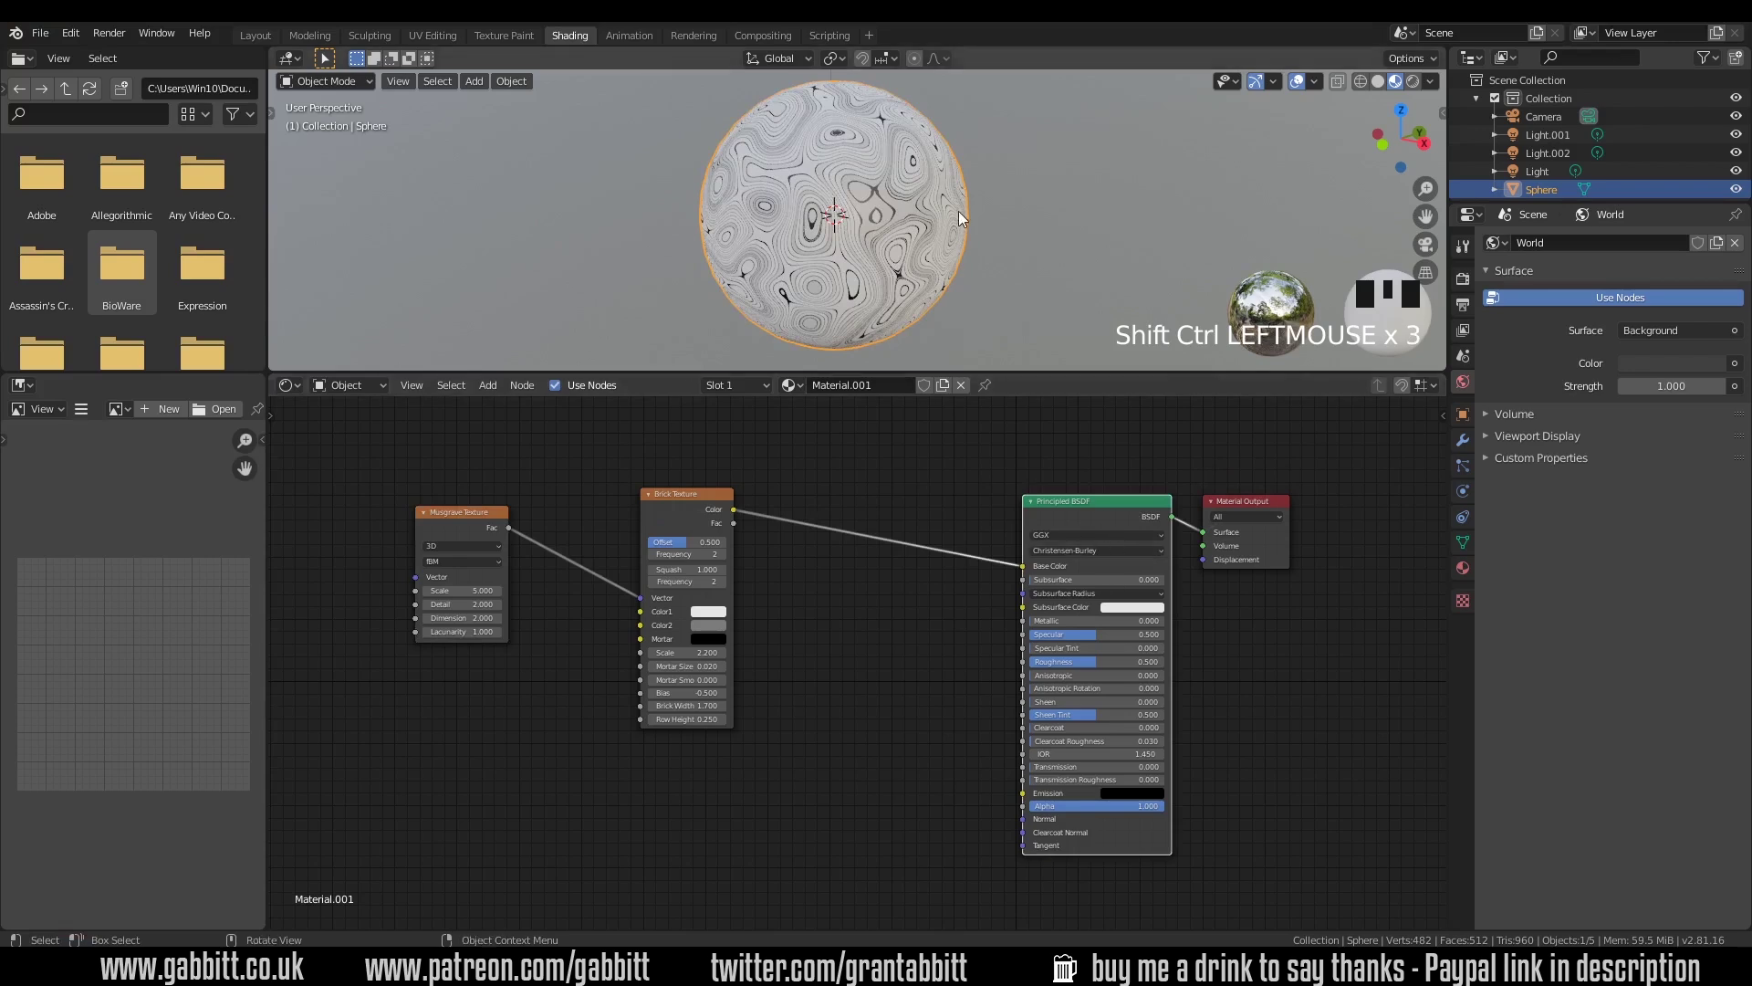
middle_drag(855, 228, 857, 267)
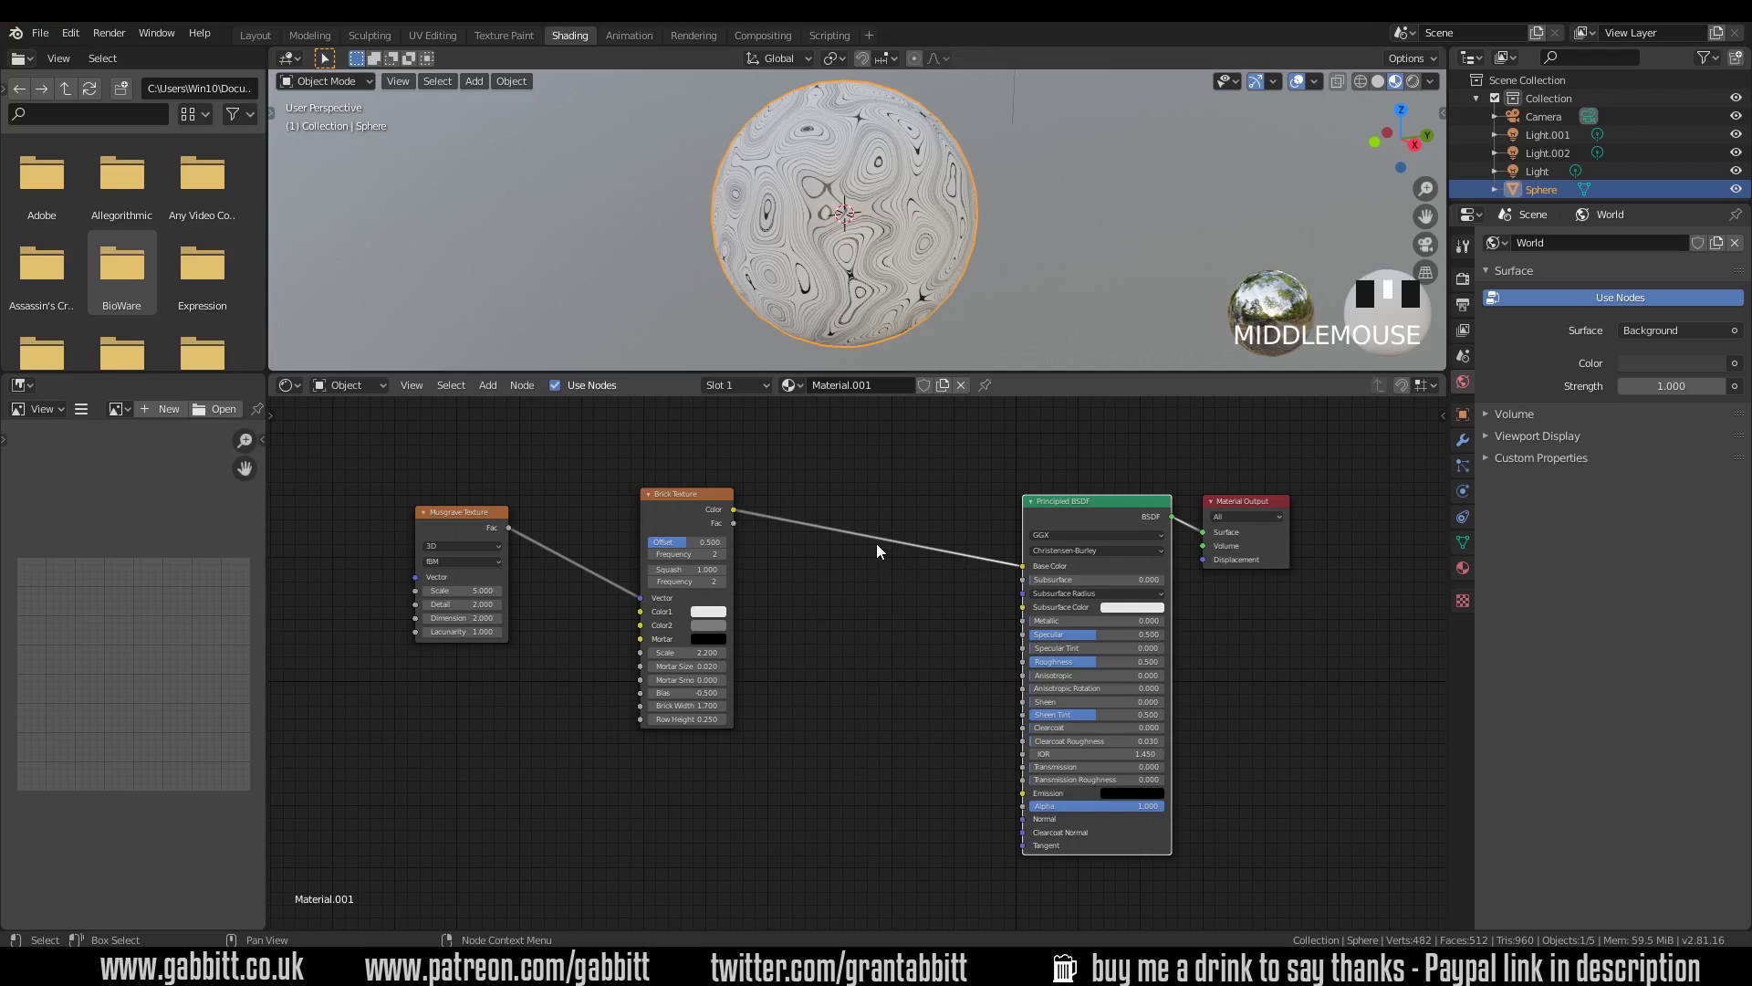
- Insert a ColorRamp node between the Brick Texture's Color output and the Principled BSDF's Base Color
key(shift+a)
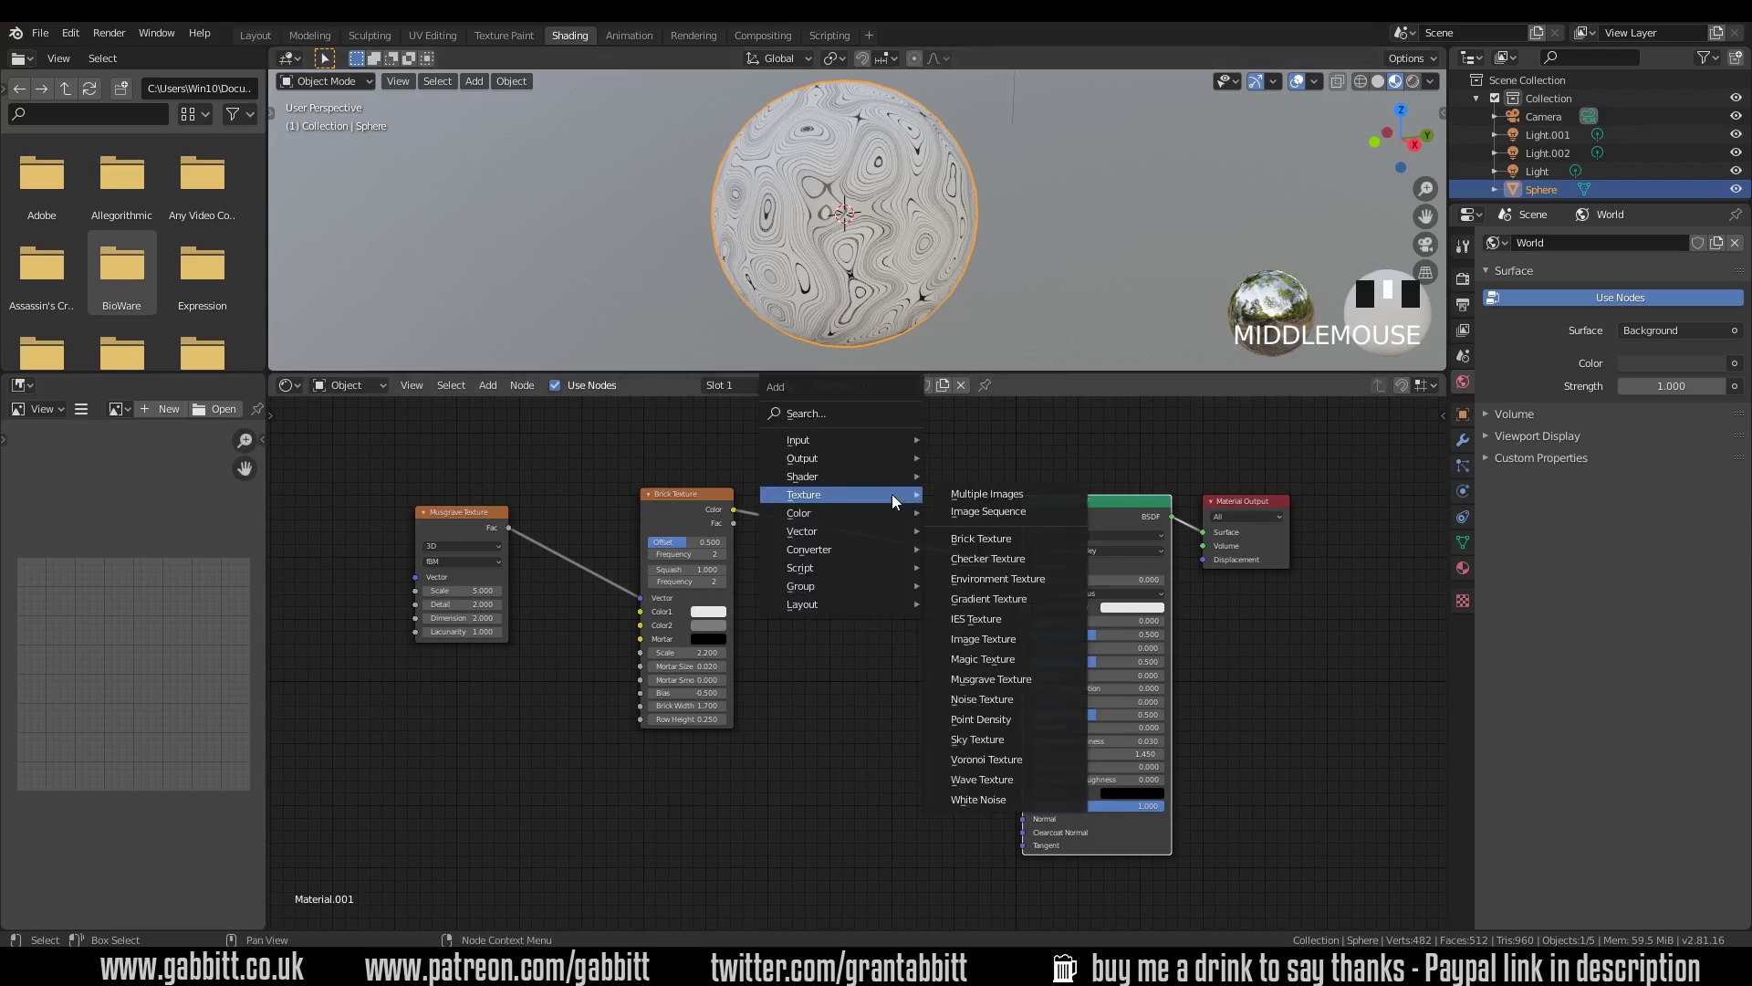
mouse_move(880, 548)
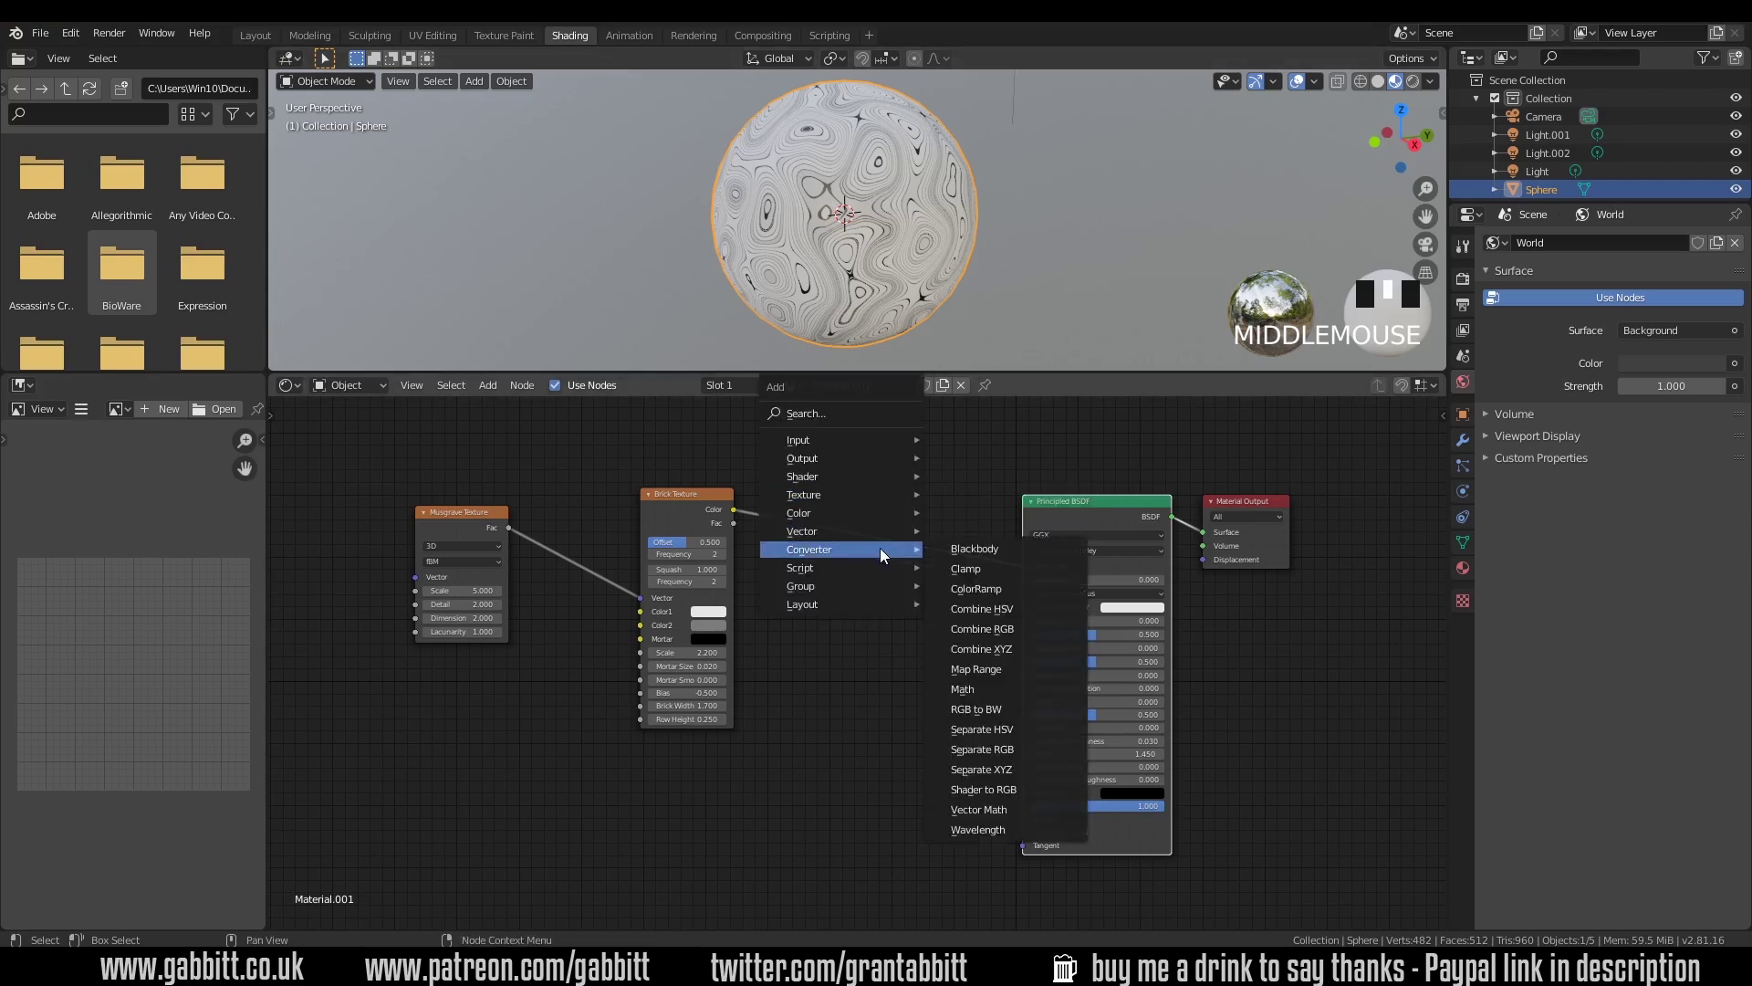
click(975, 589)
click(800, 472)
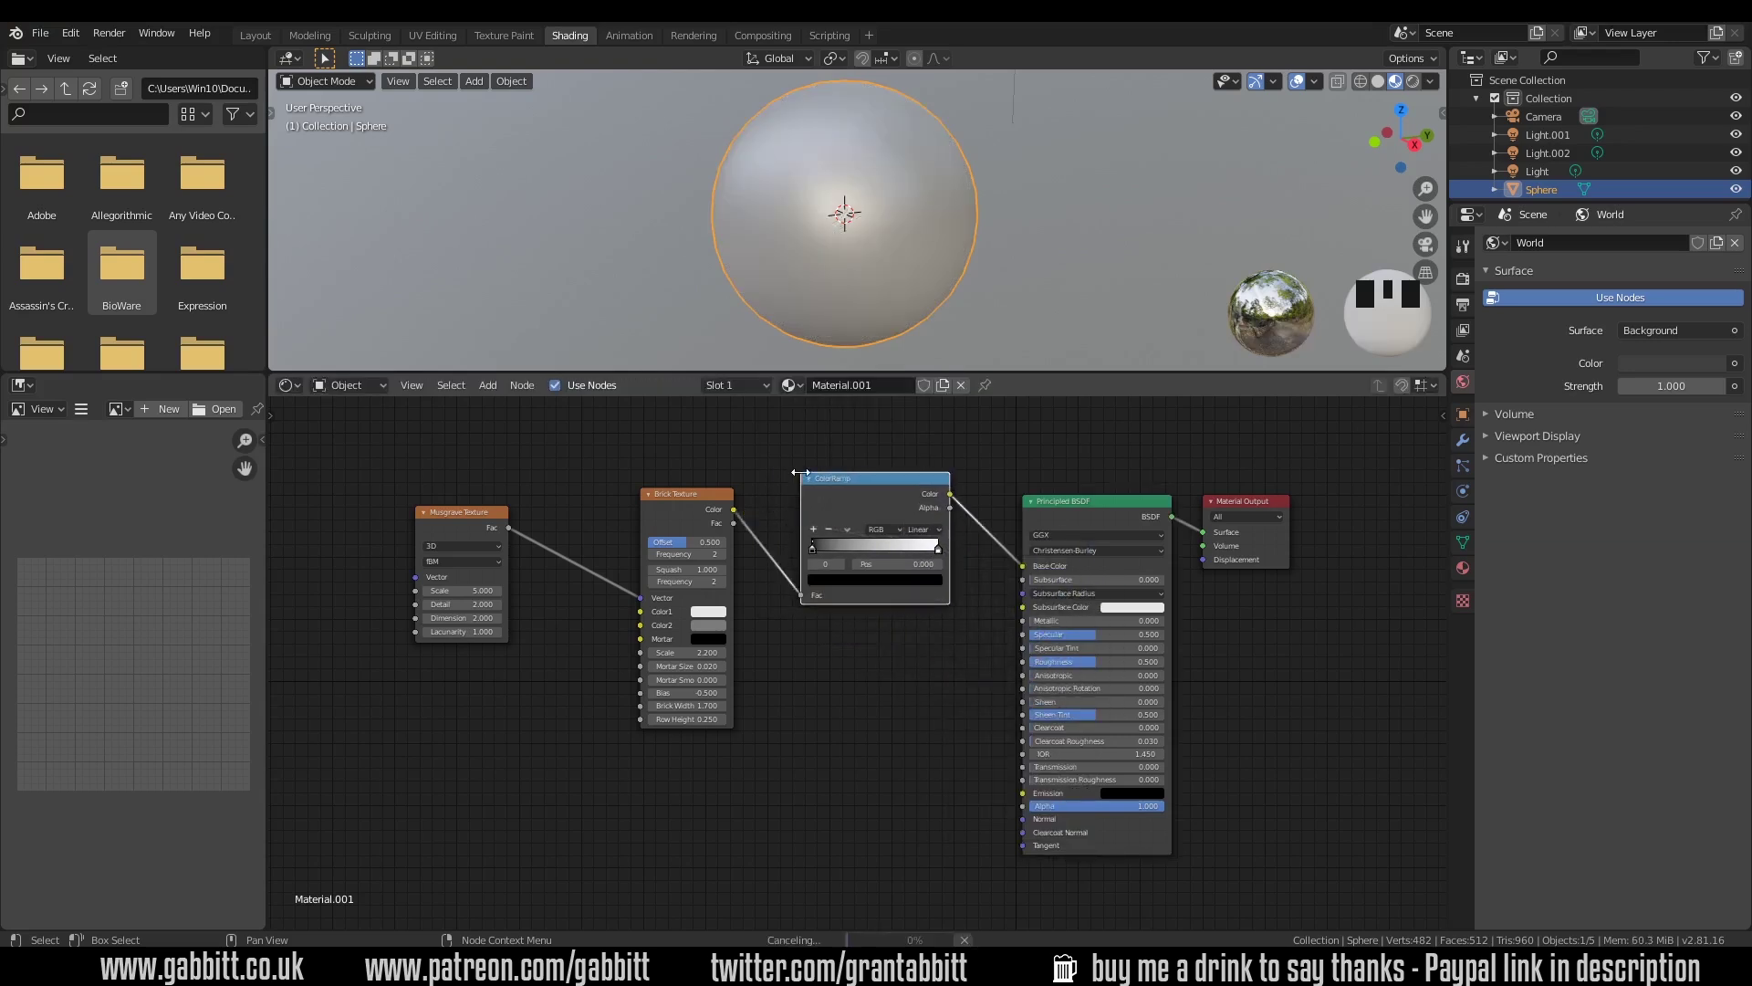
- Colour the ColorRamp's first stop dark blue and add a magenta stop at position 0.500
click(818, 579)
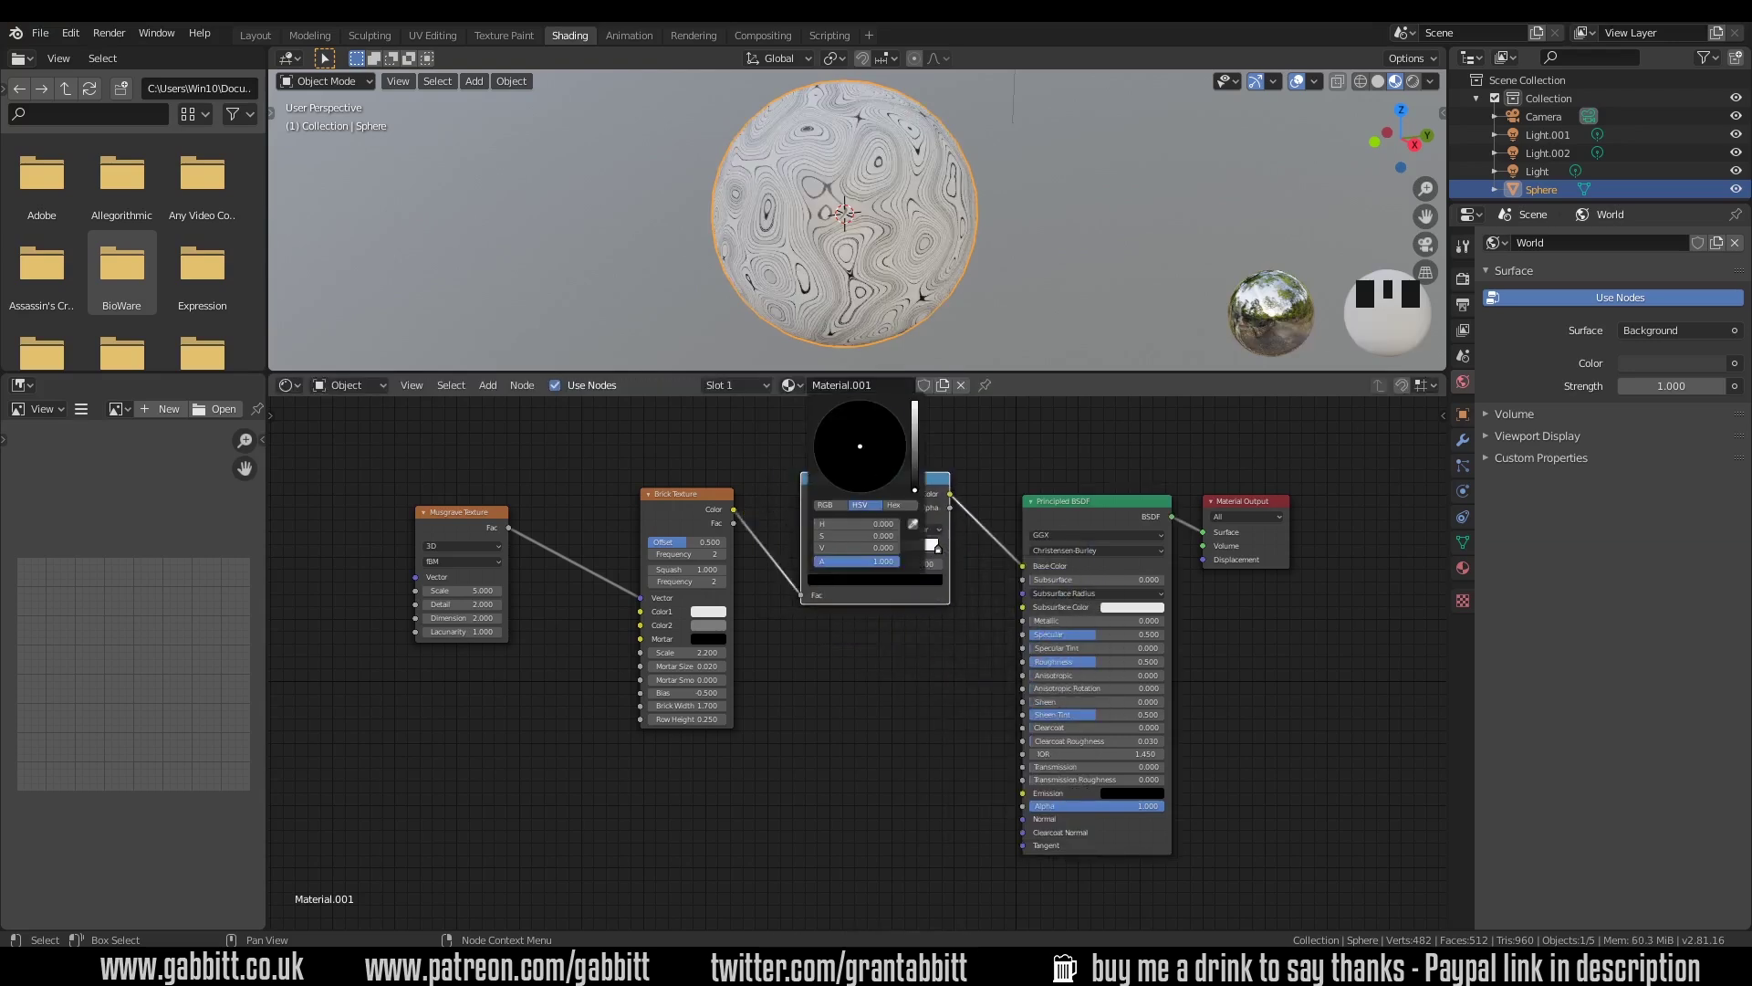
click(878, 443)
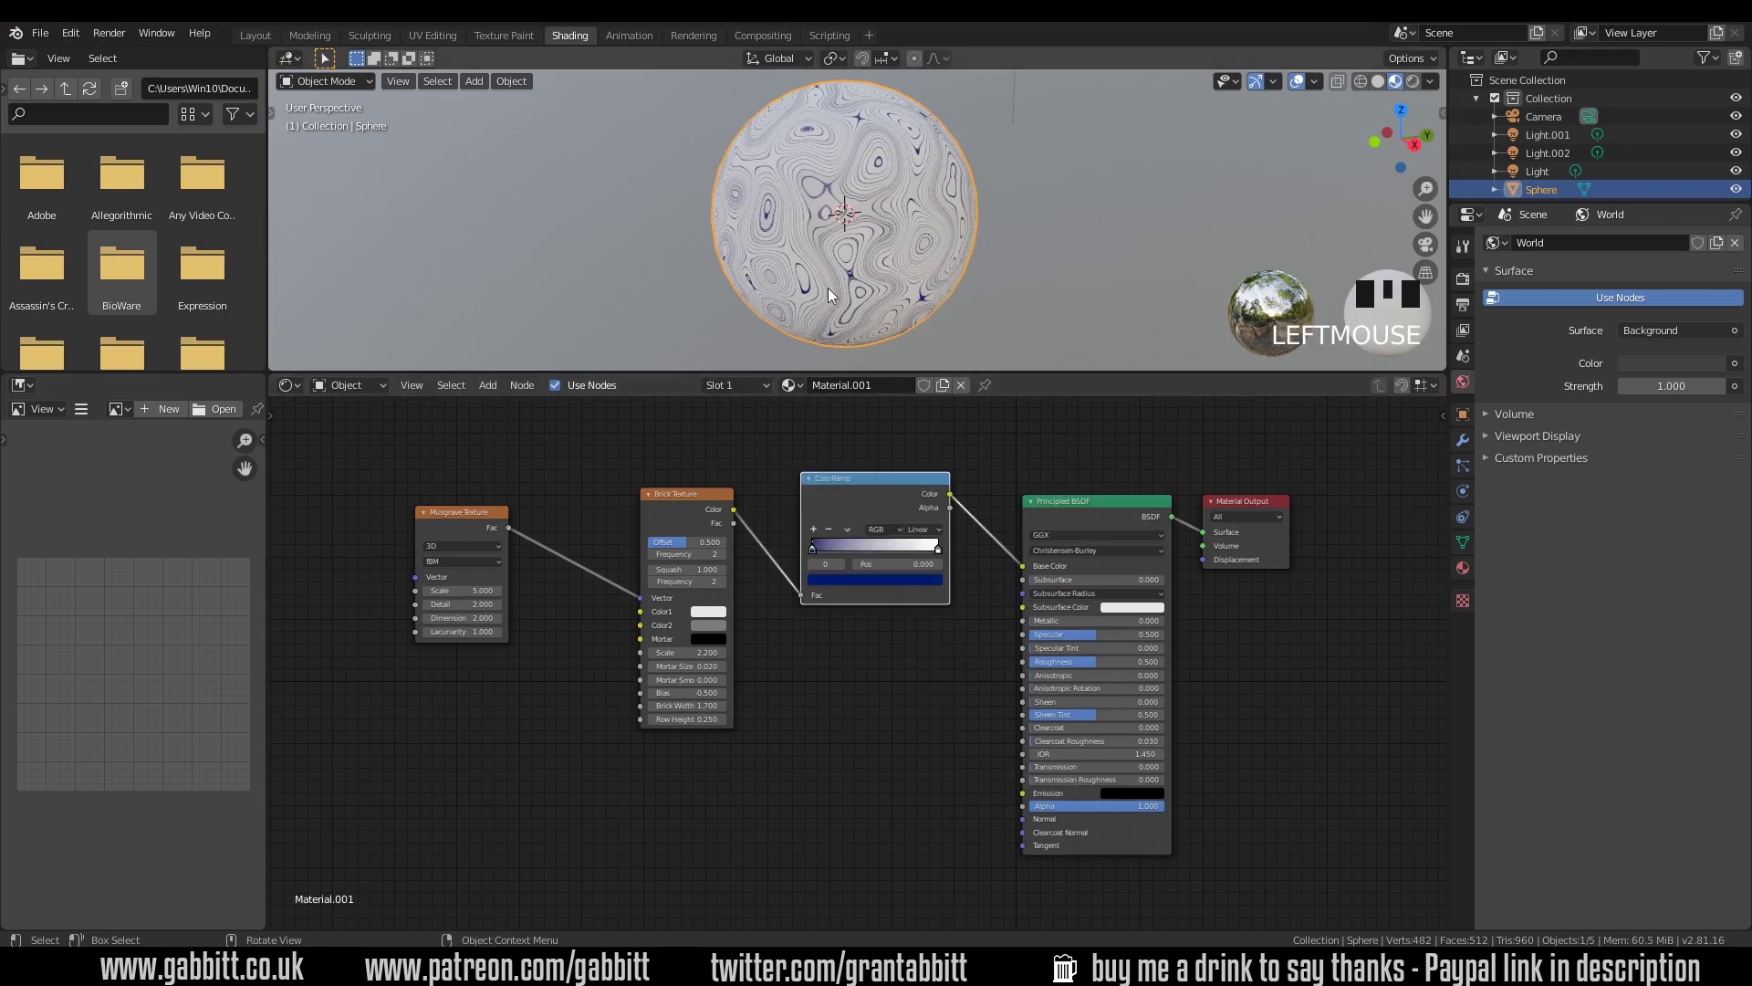
click(813, 529)
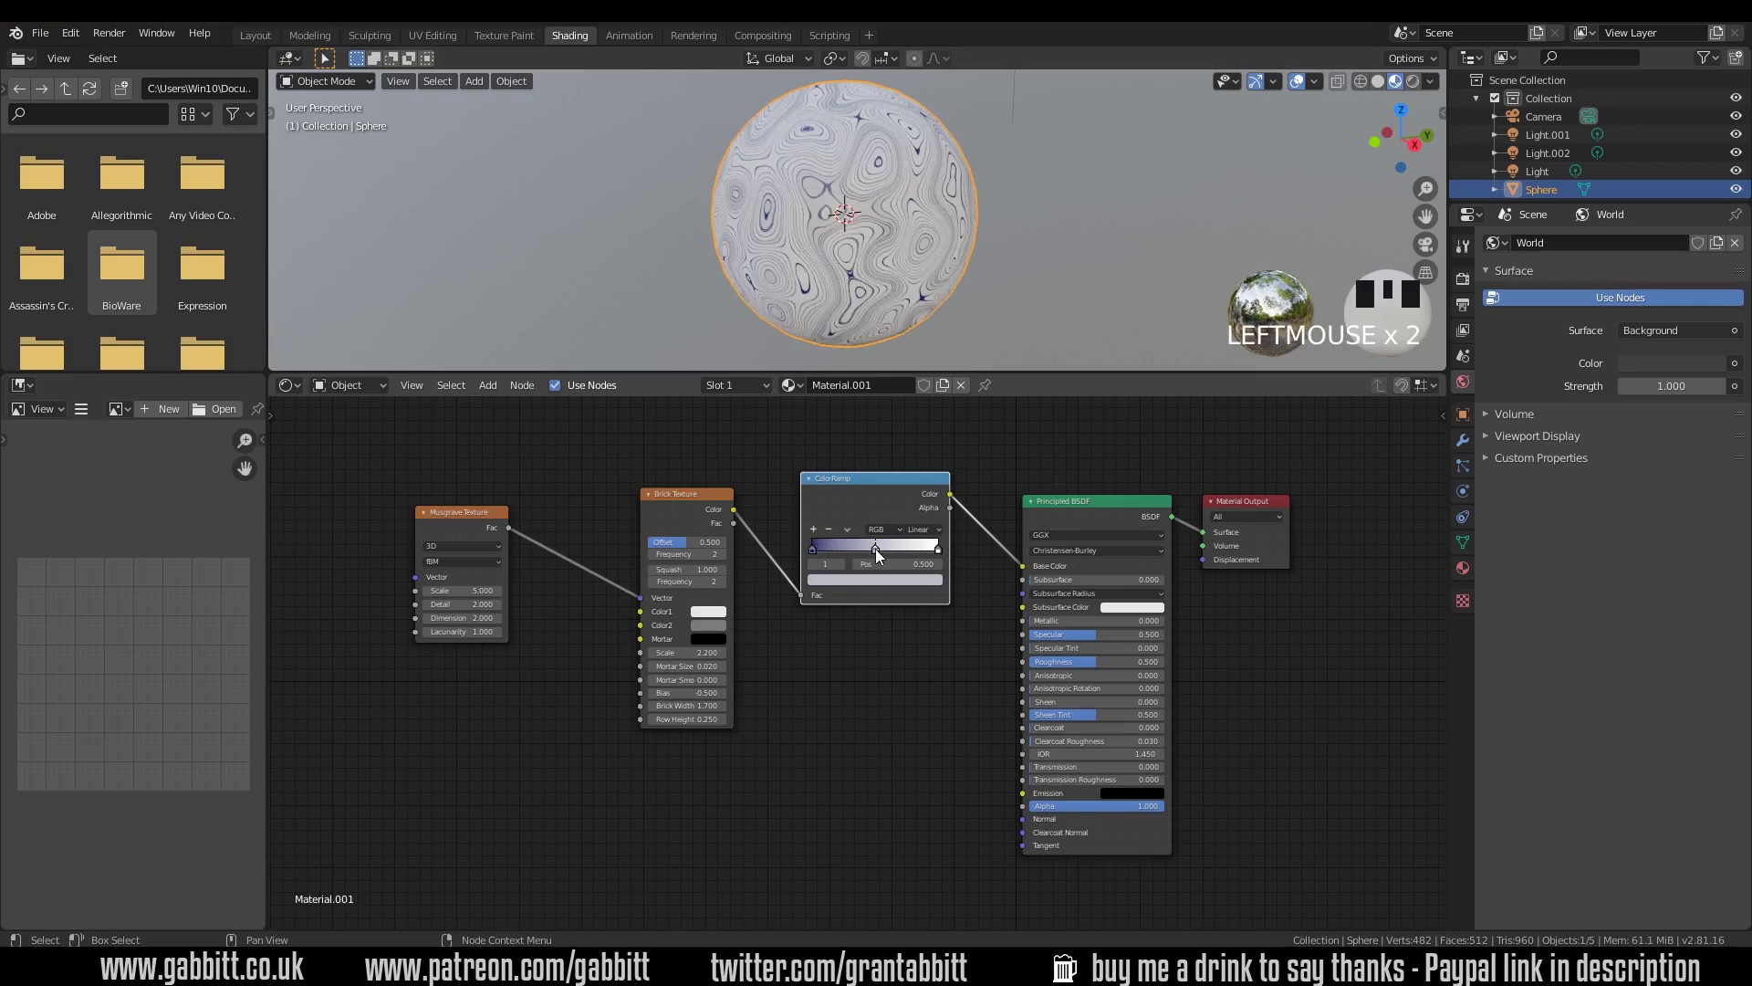
click(874, 549)
click(877, 578)
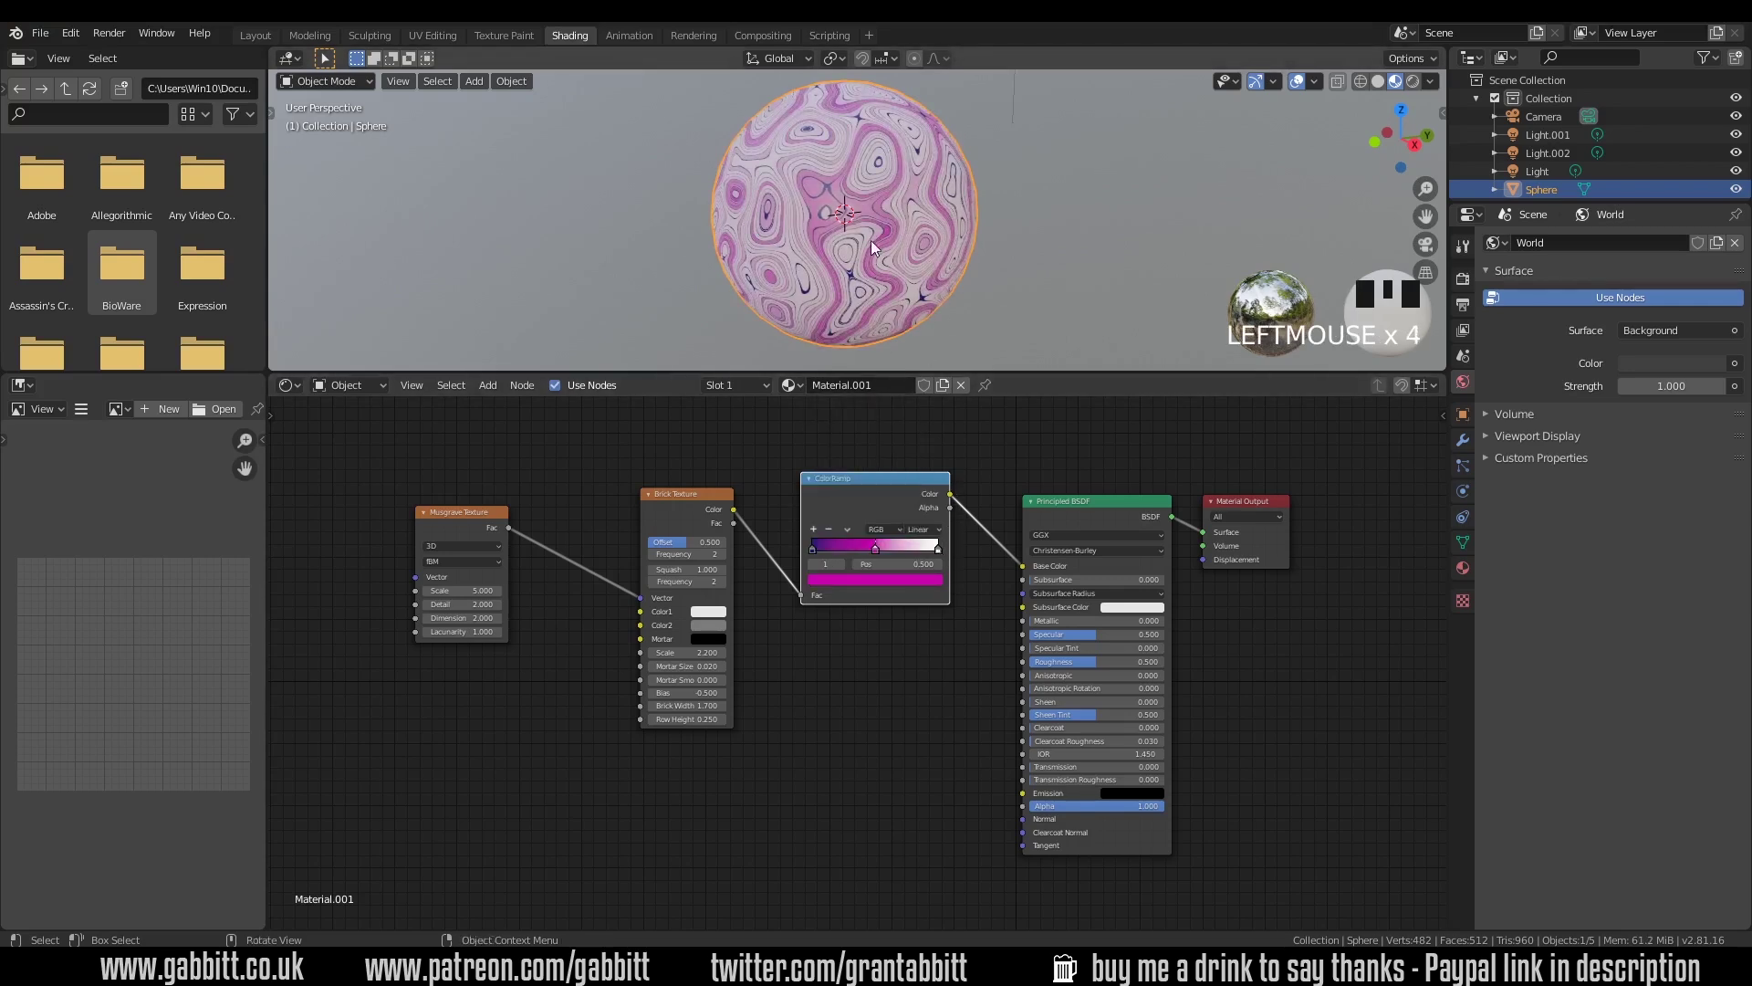
- Add another ColorRamp stop at about 0.73, between the magenta and white stops, and colour it deep violet
scroll(861, 252, up, 6)
scroll(861, 252, down, 5)
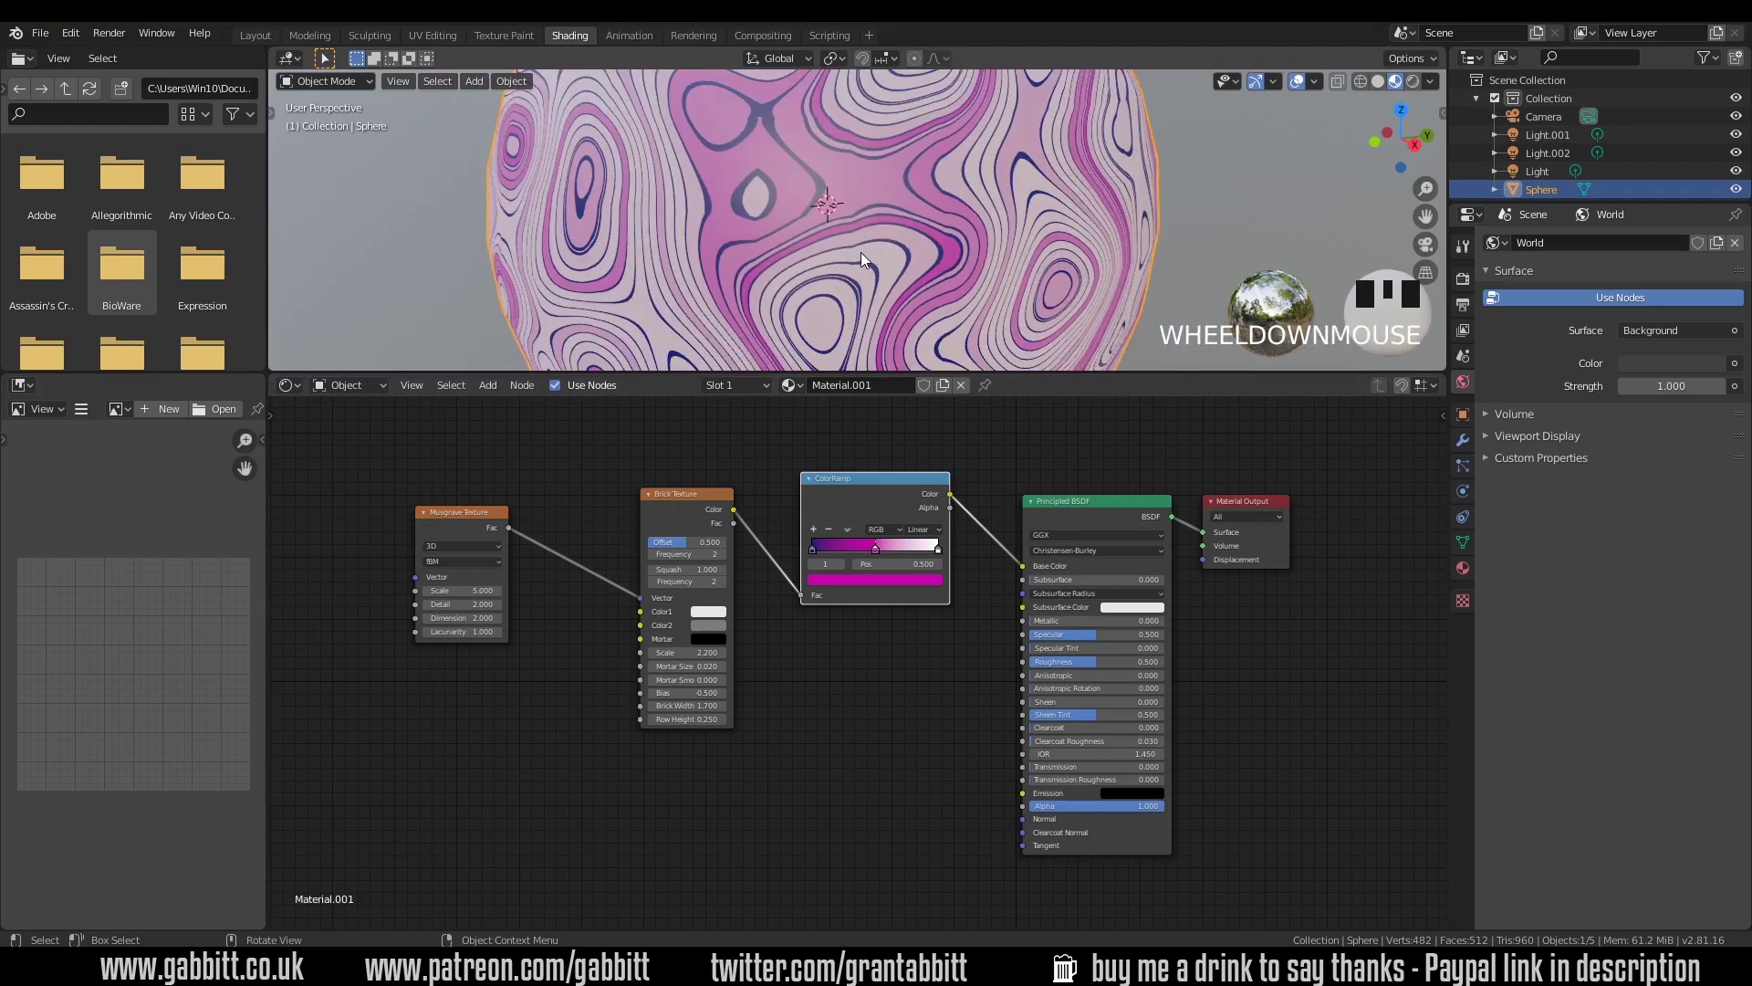
click(813, 528)
click(906, 548)
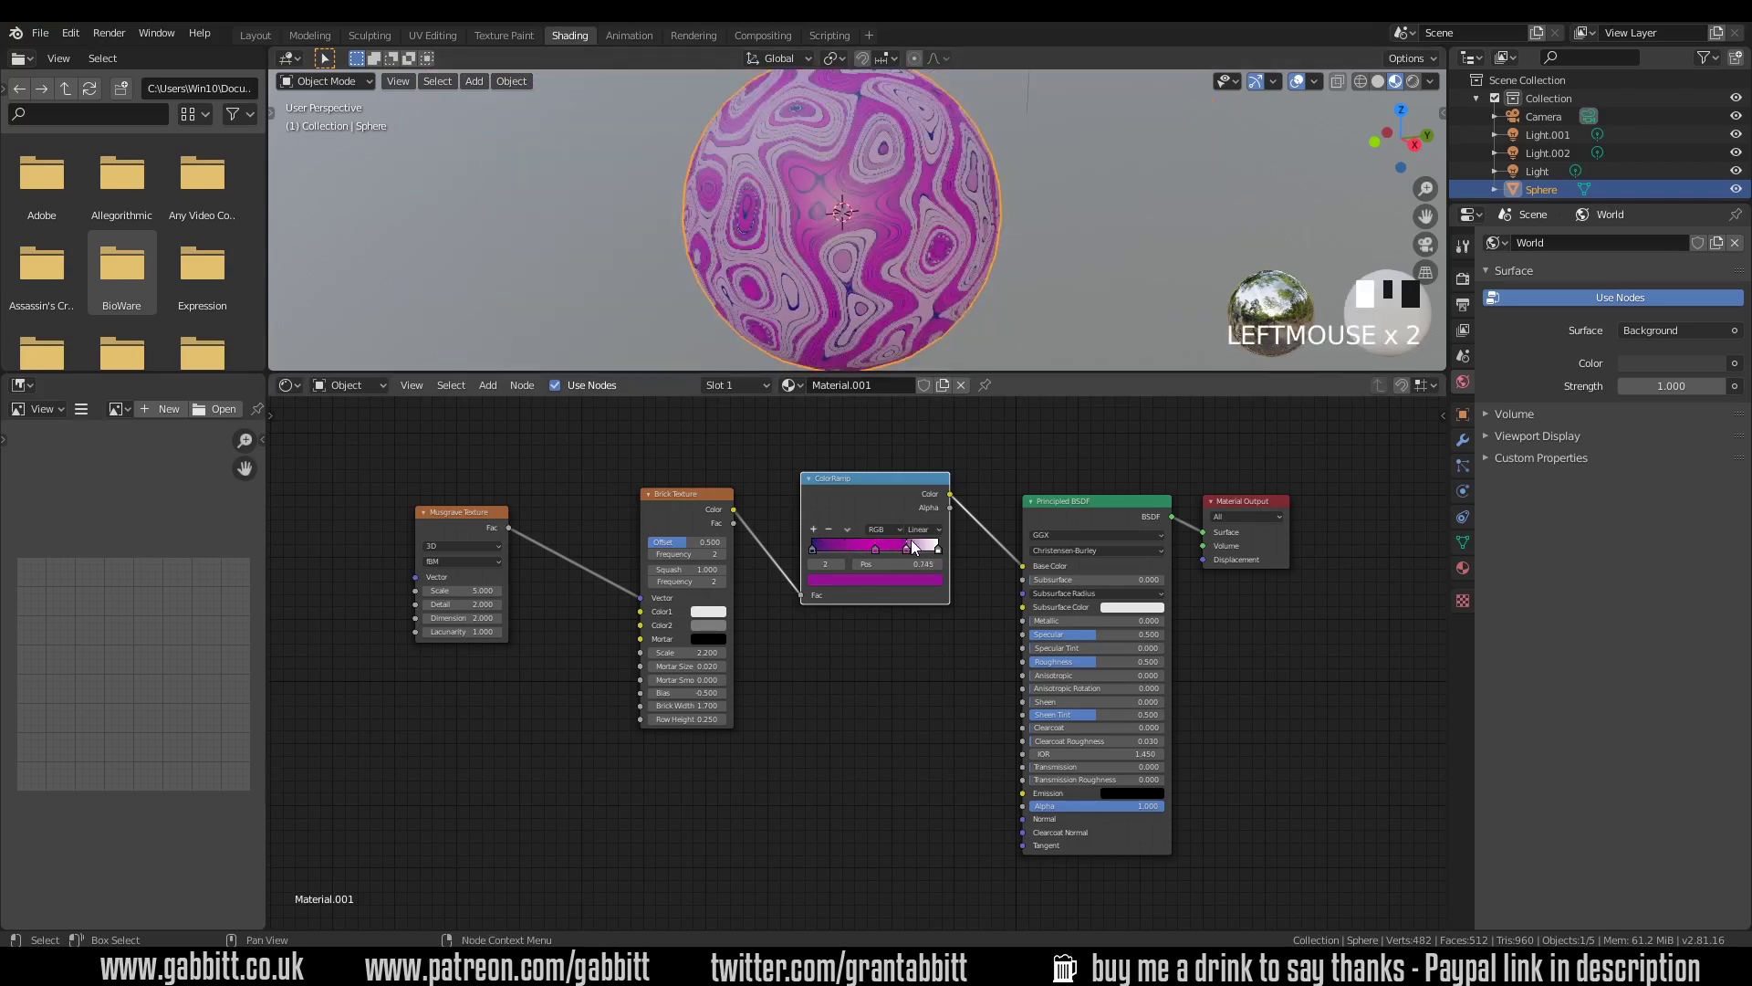
click(899, 581)
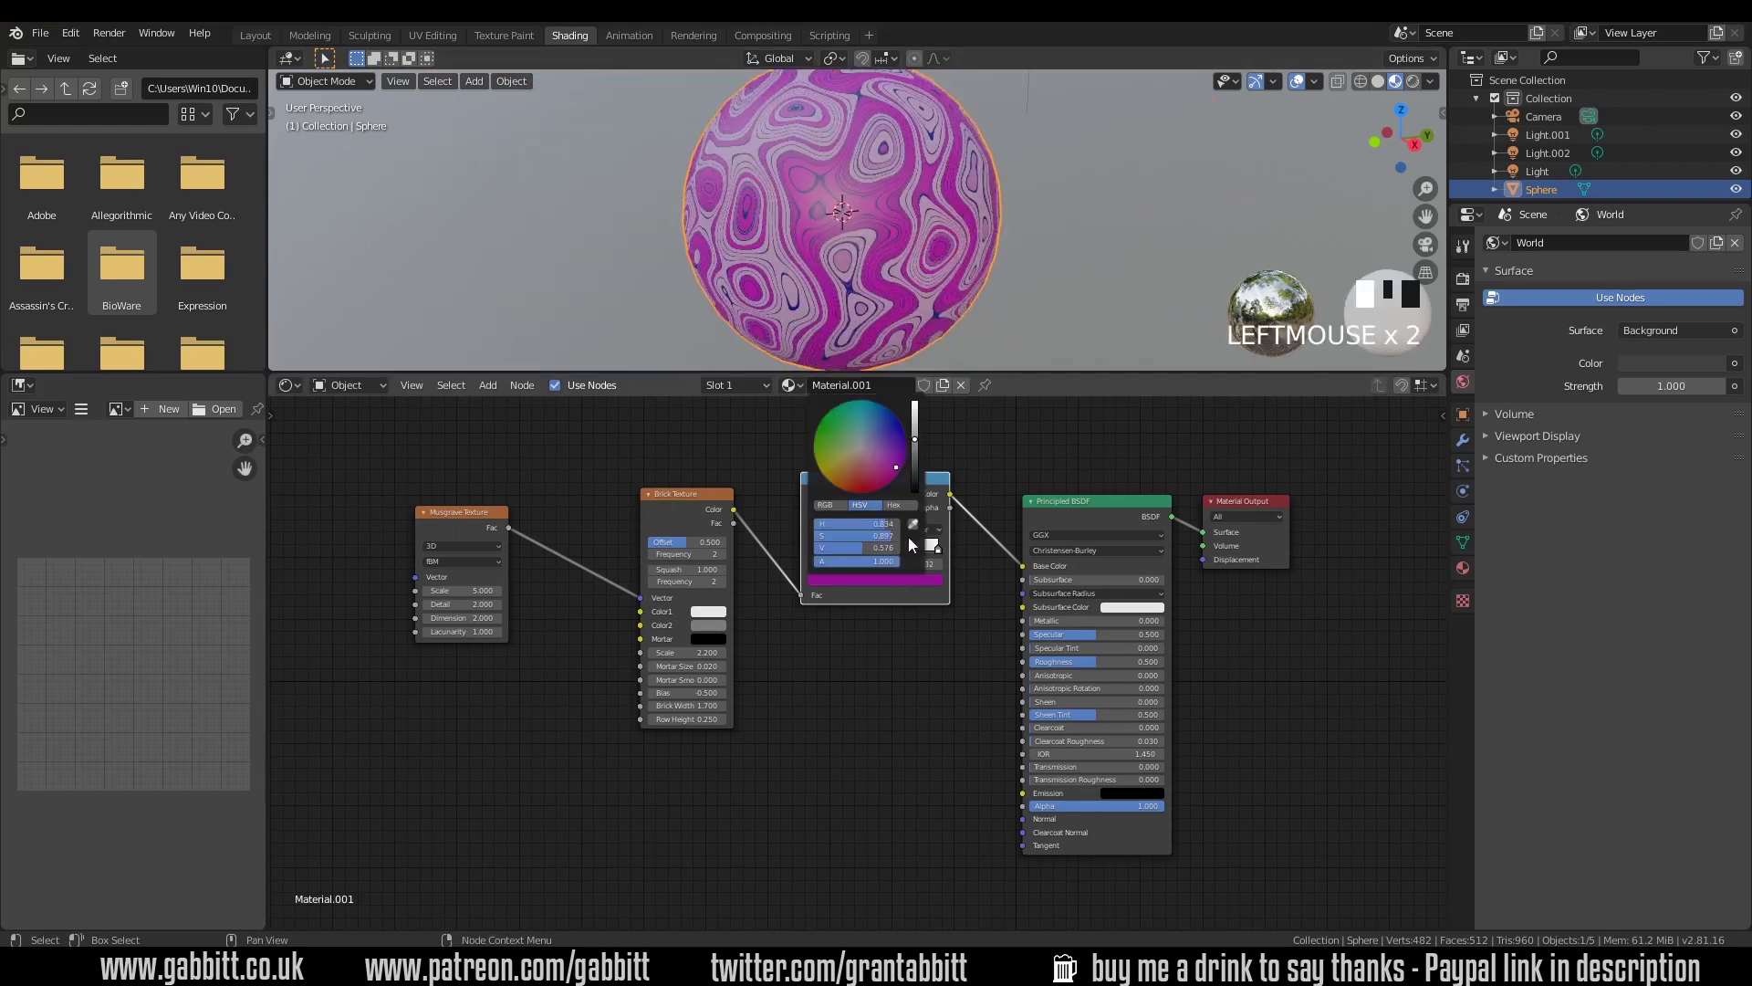
click(906, 449)
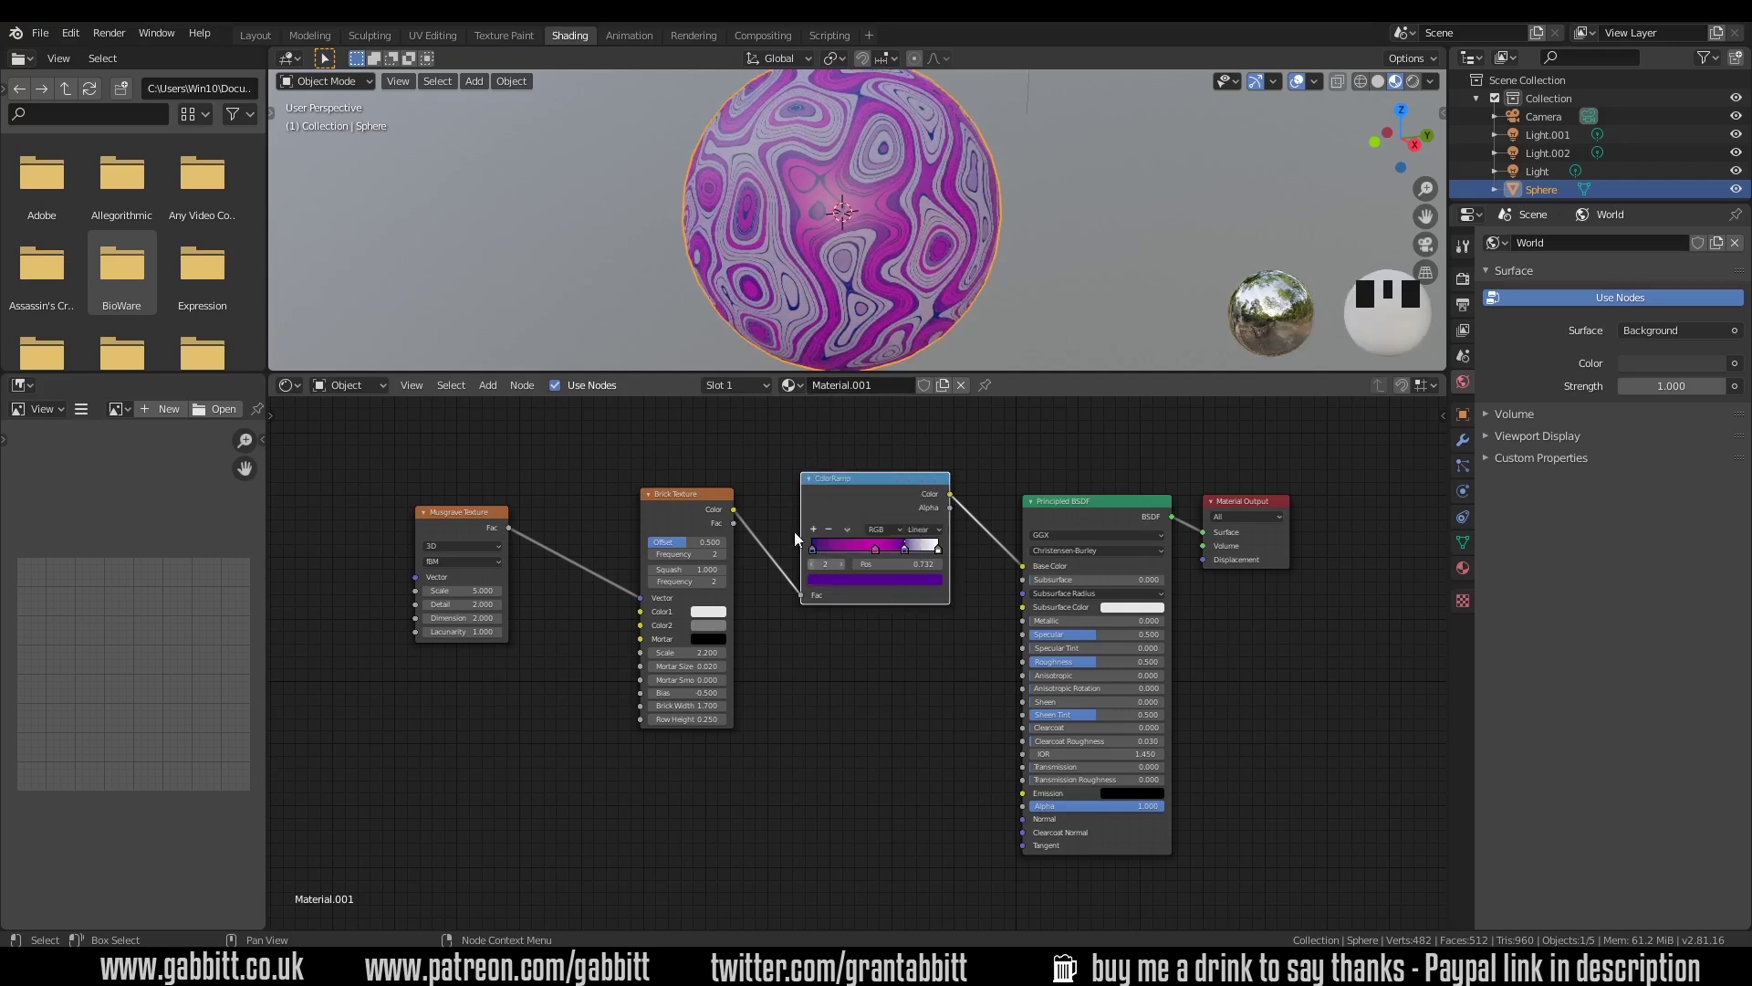
- Compare the Brick Texture and ColorRamp outputs on the sphere, then return to the Principled BSDF and inspect the full material
ctrl+shift+click(720, 556)
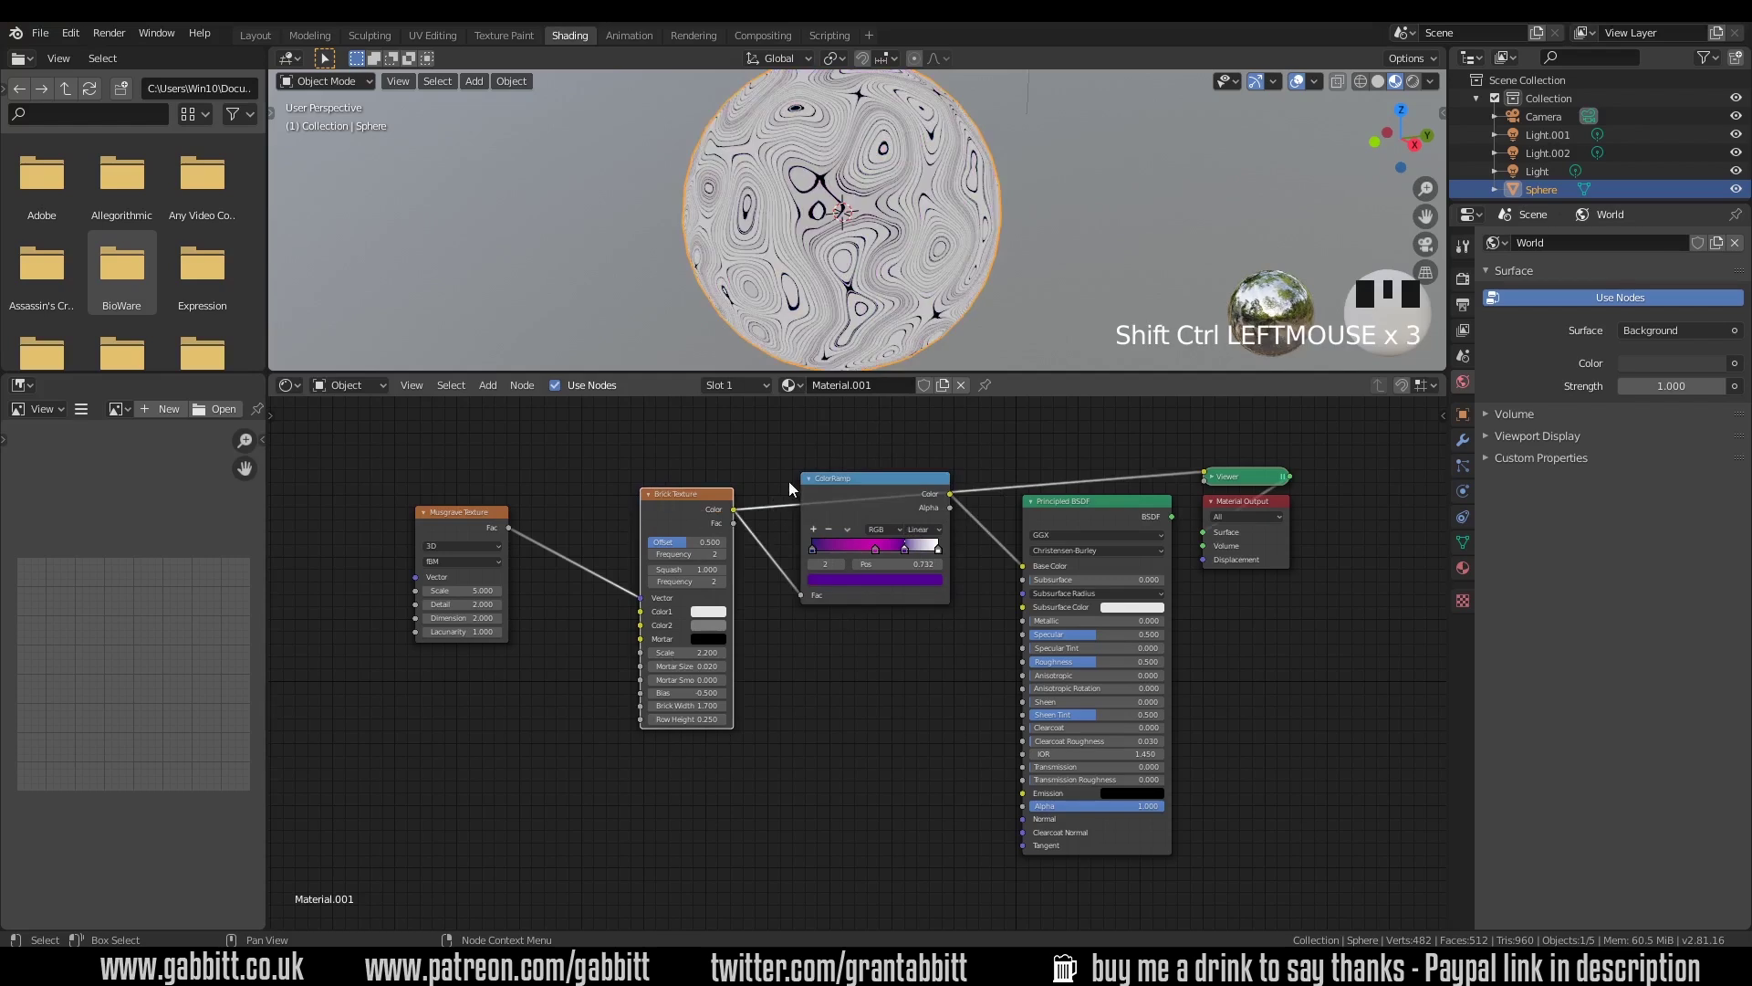
ctrl+shift+click(833, 491)
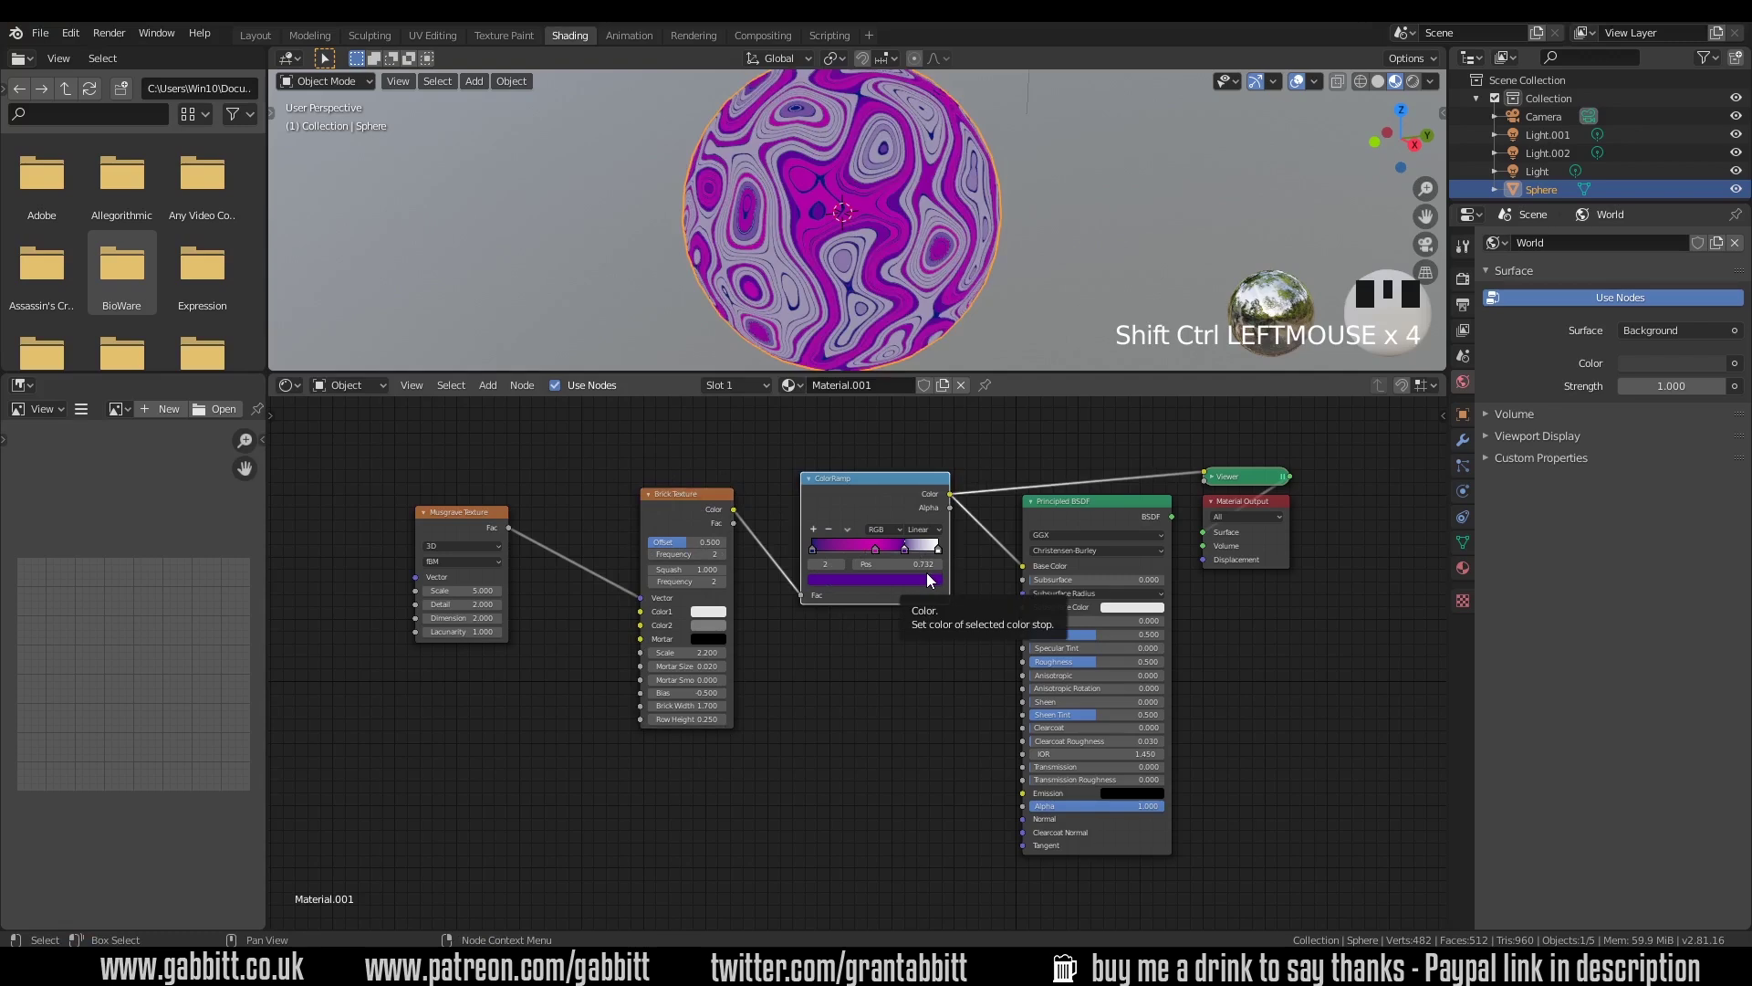
ctrl+shift+click(681, 497)
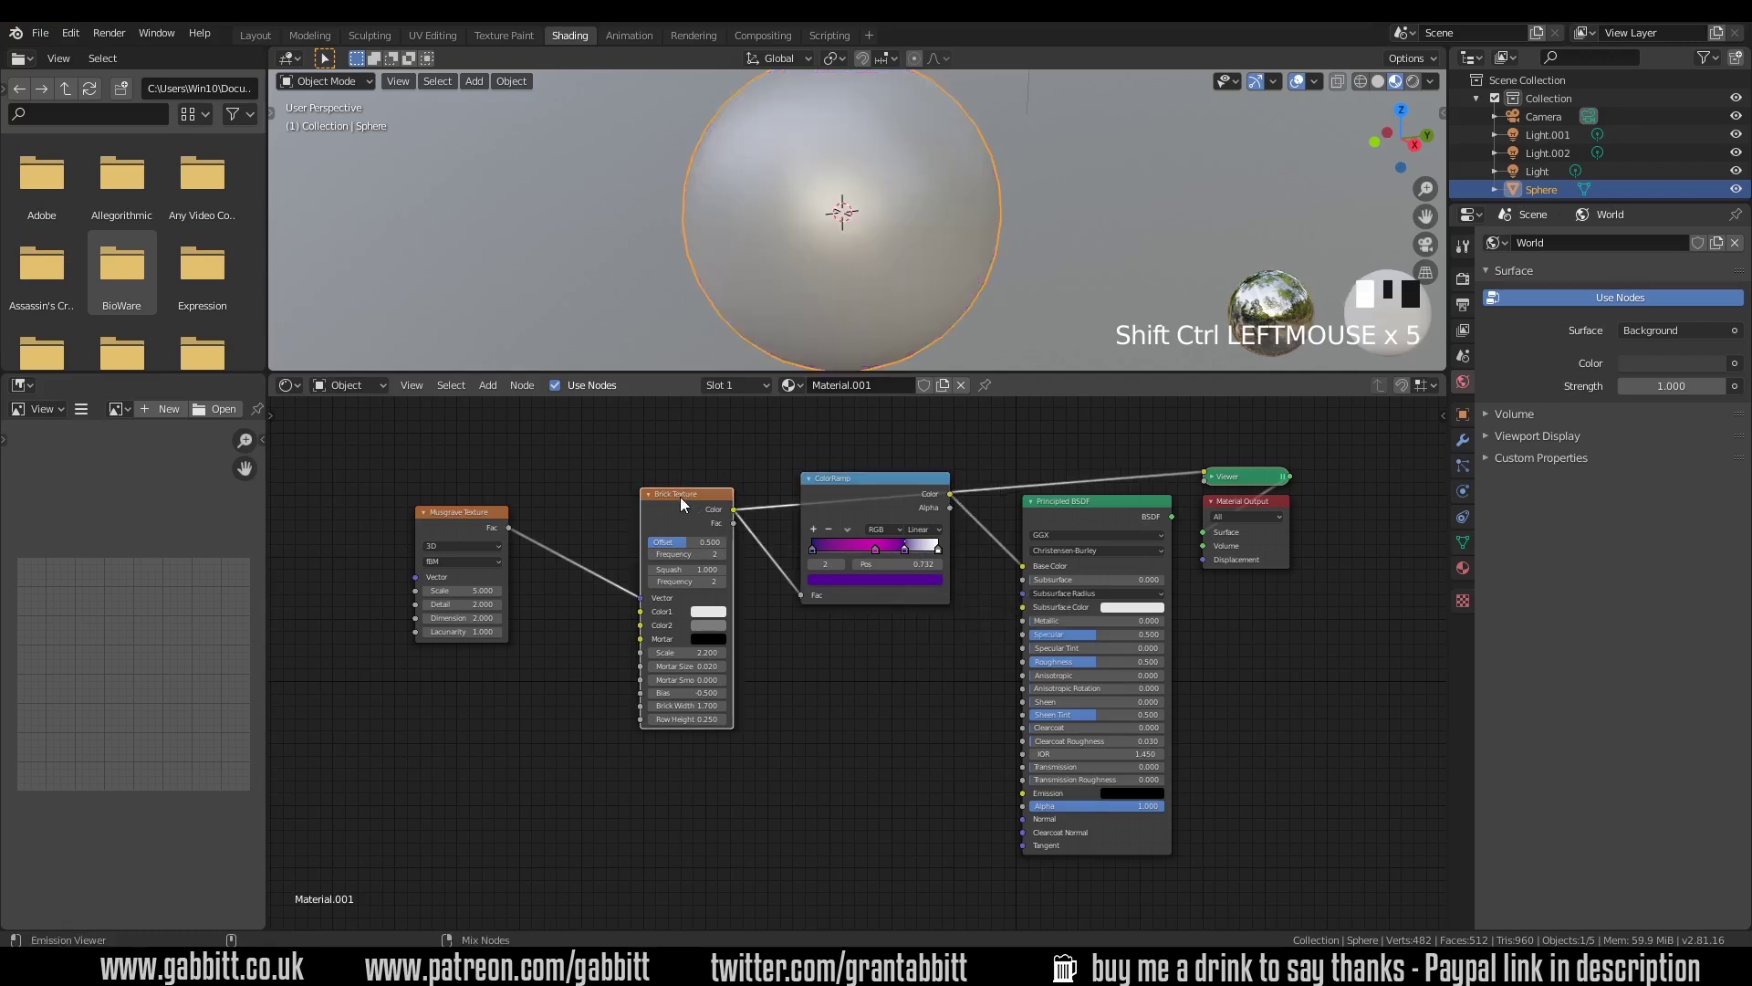
ctrl+shift+click(834, 490)
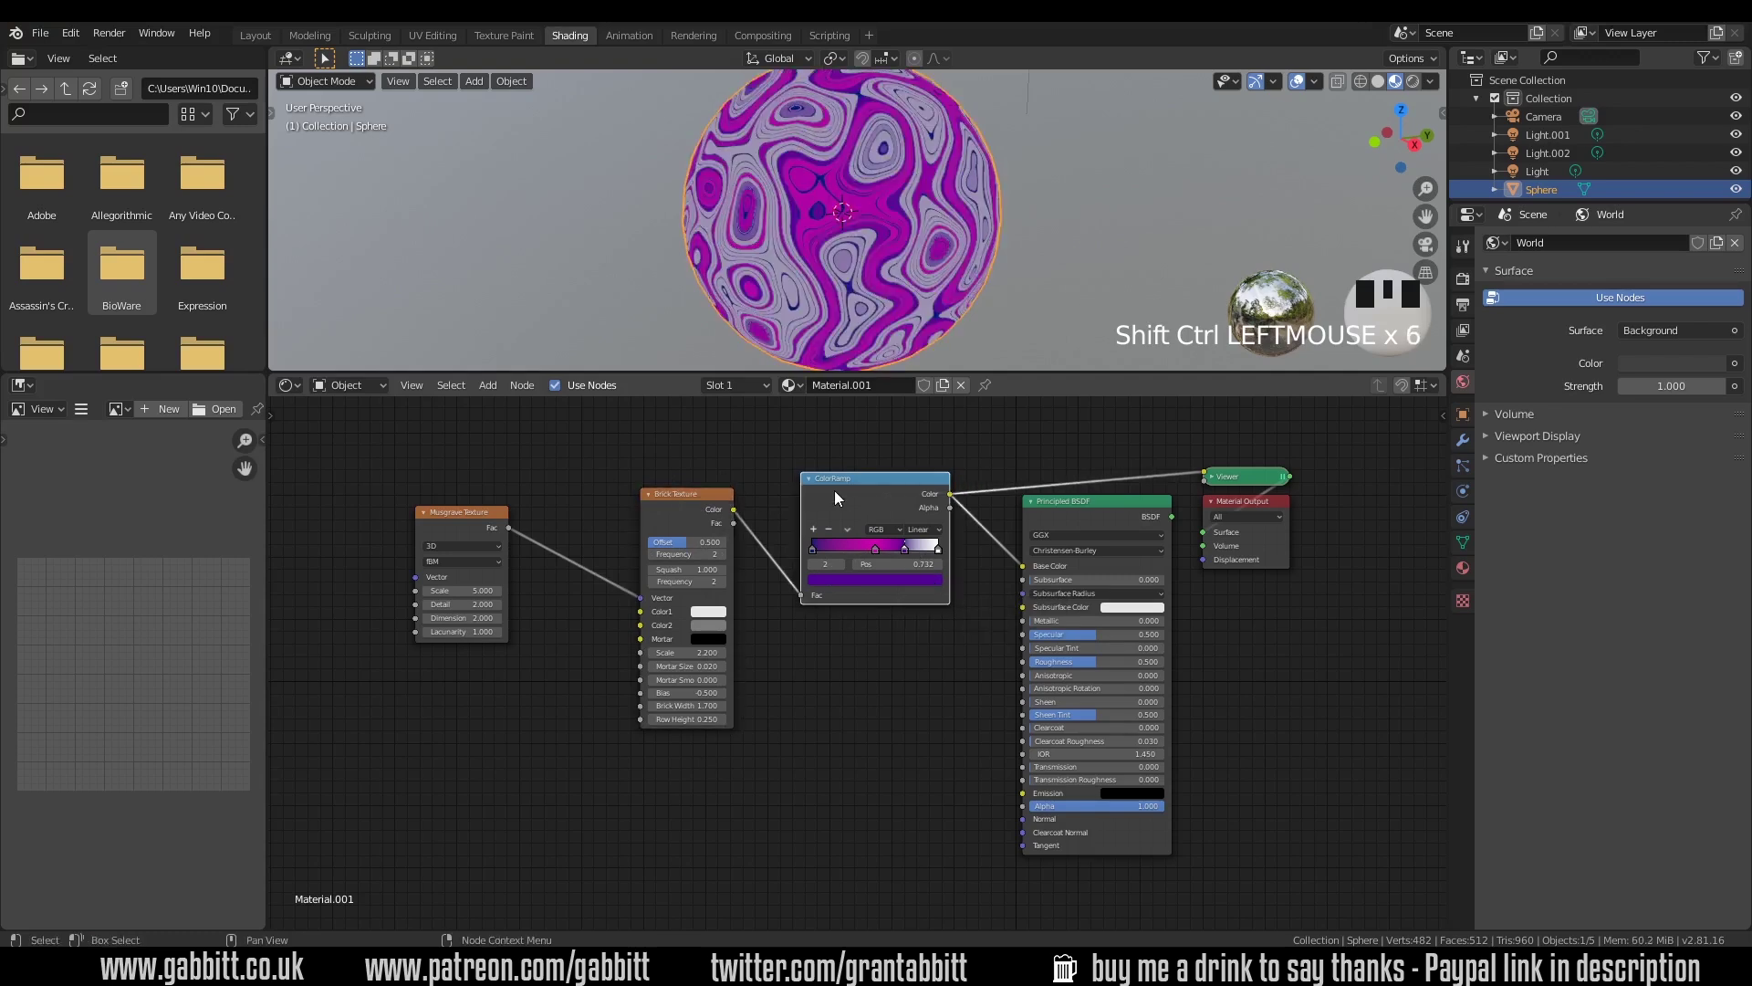
ctrl+shift+click(1070, 501)
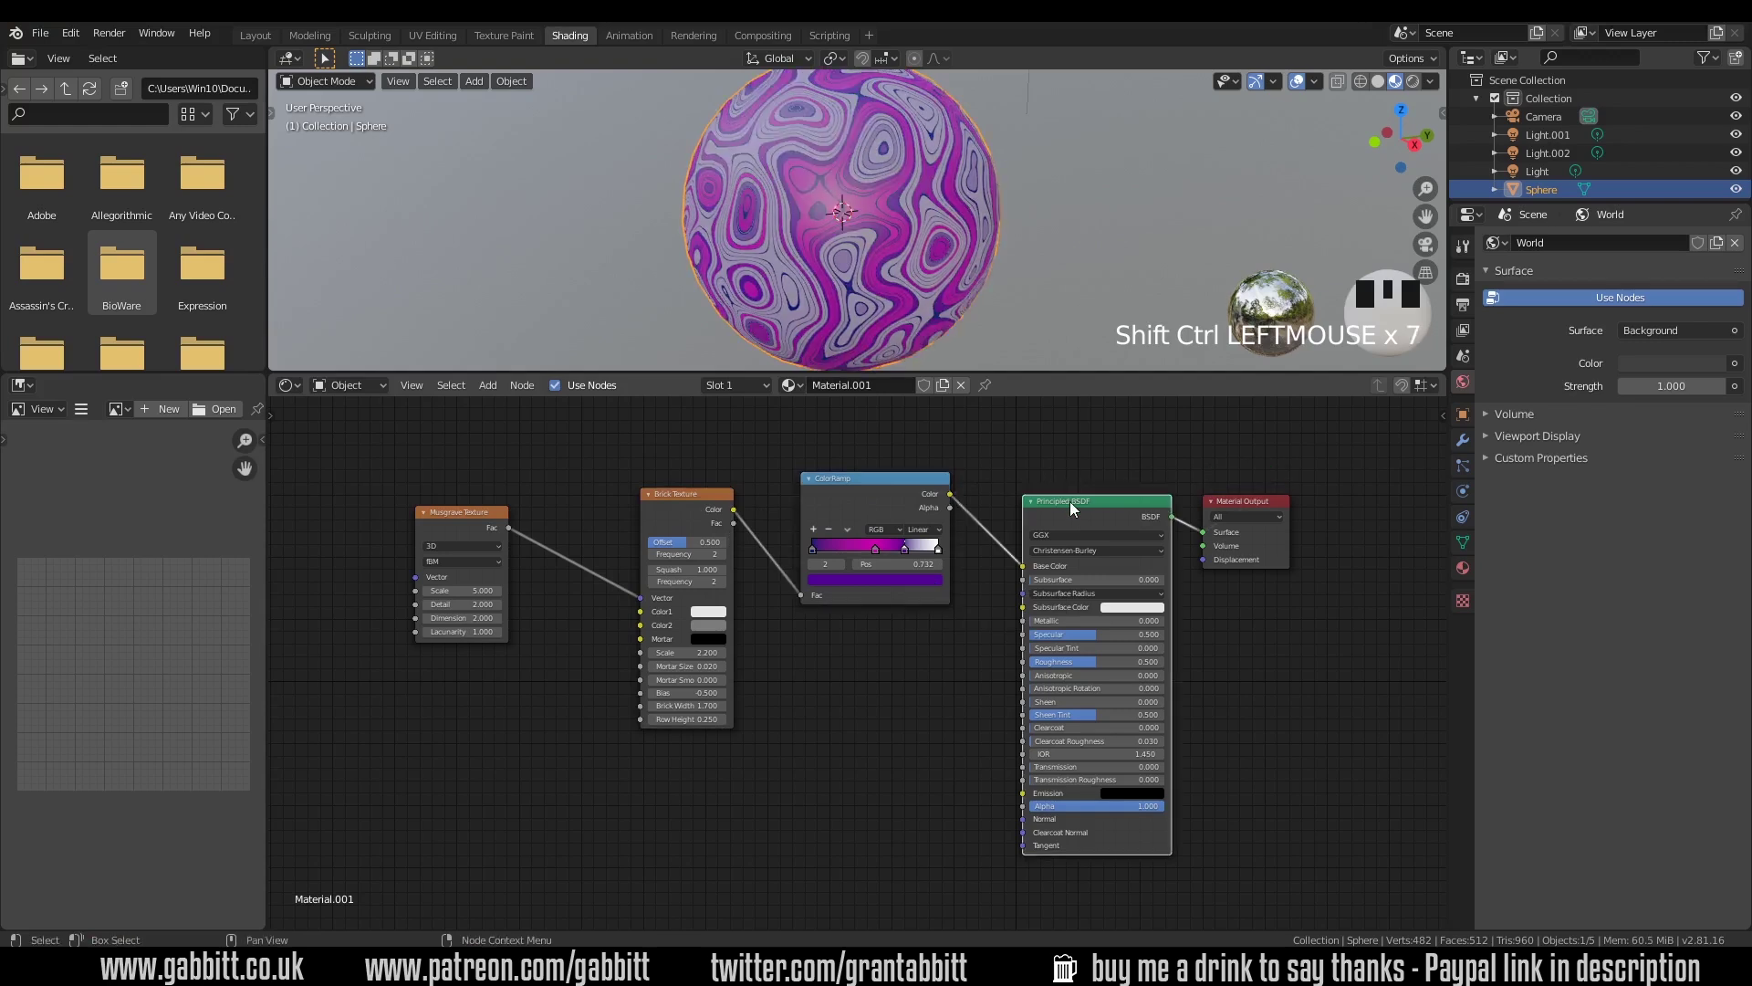
middle_click(901, 442)
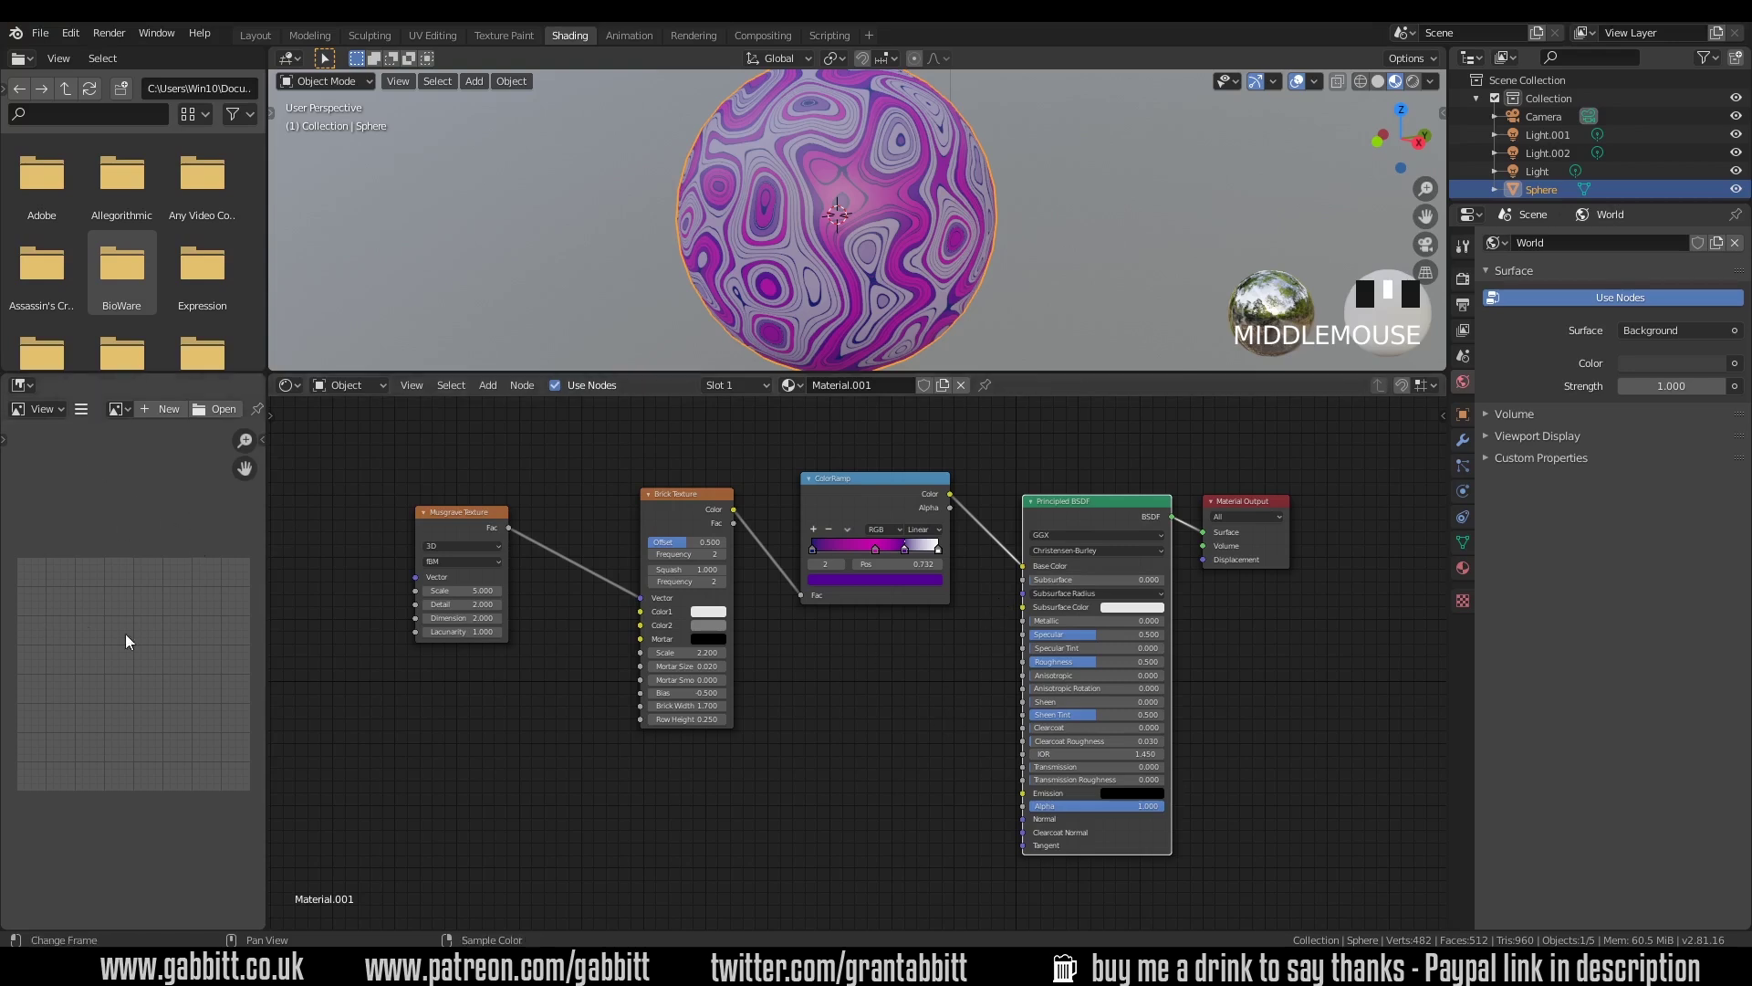
- Create a blank 1024 × 1024 px image named "swirly colour bake" without an alpha channel
click(153, 412)
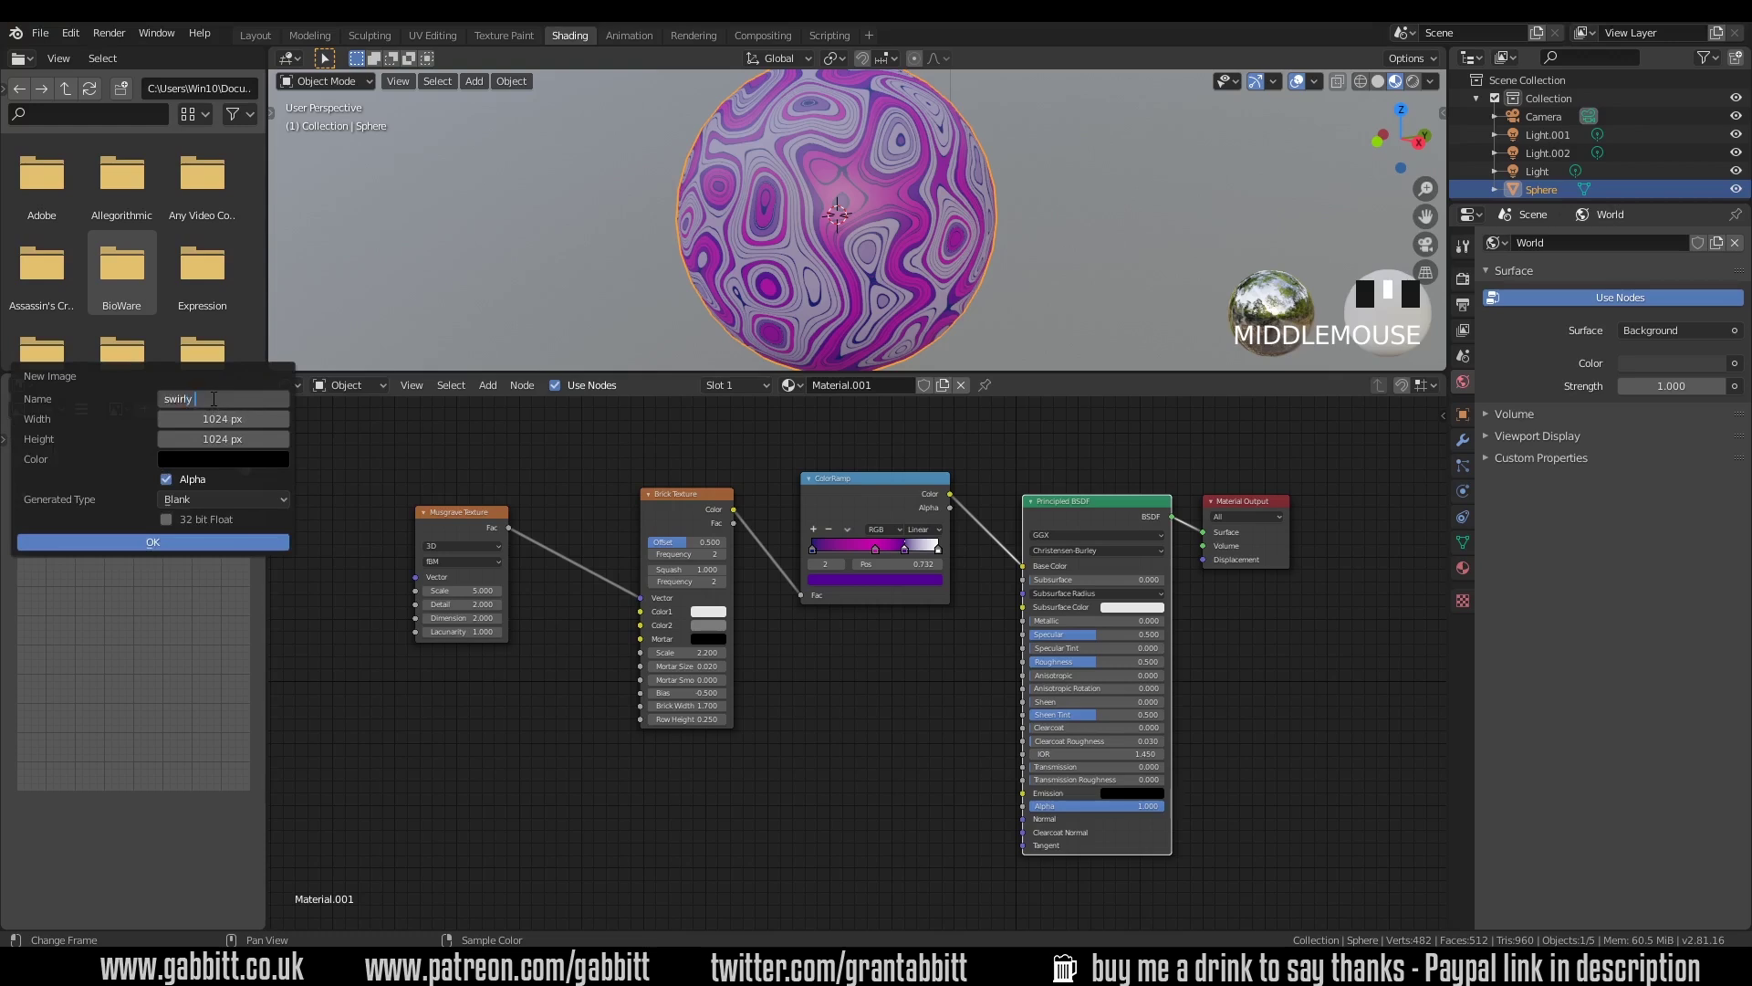
text(ur bake)
key(Return)
click(166, 479)
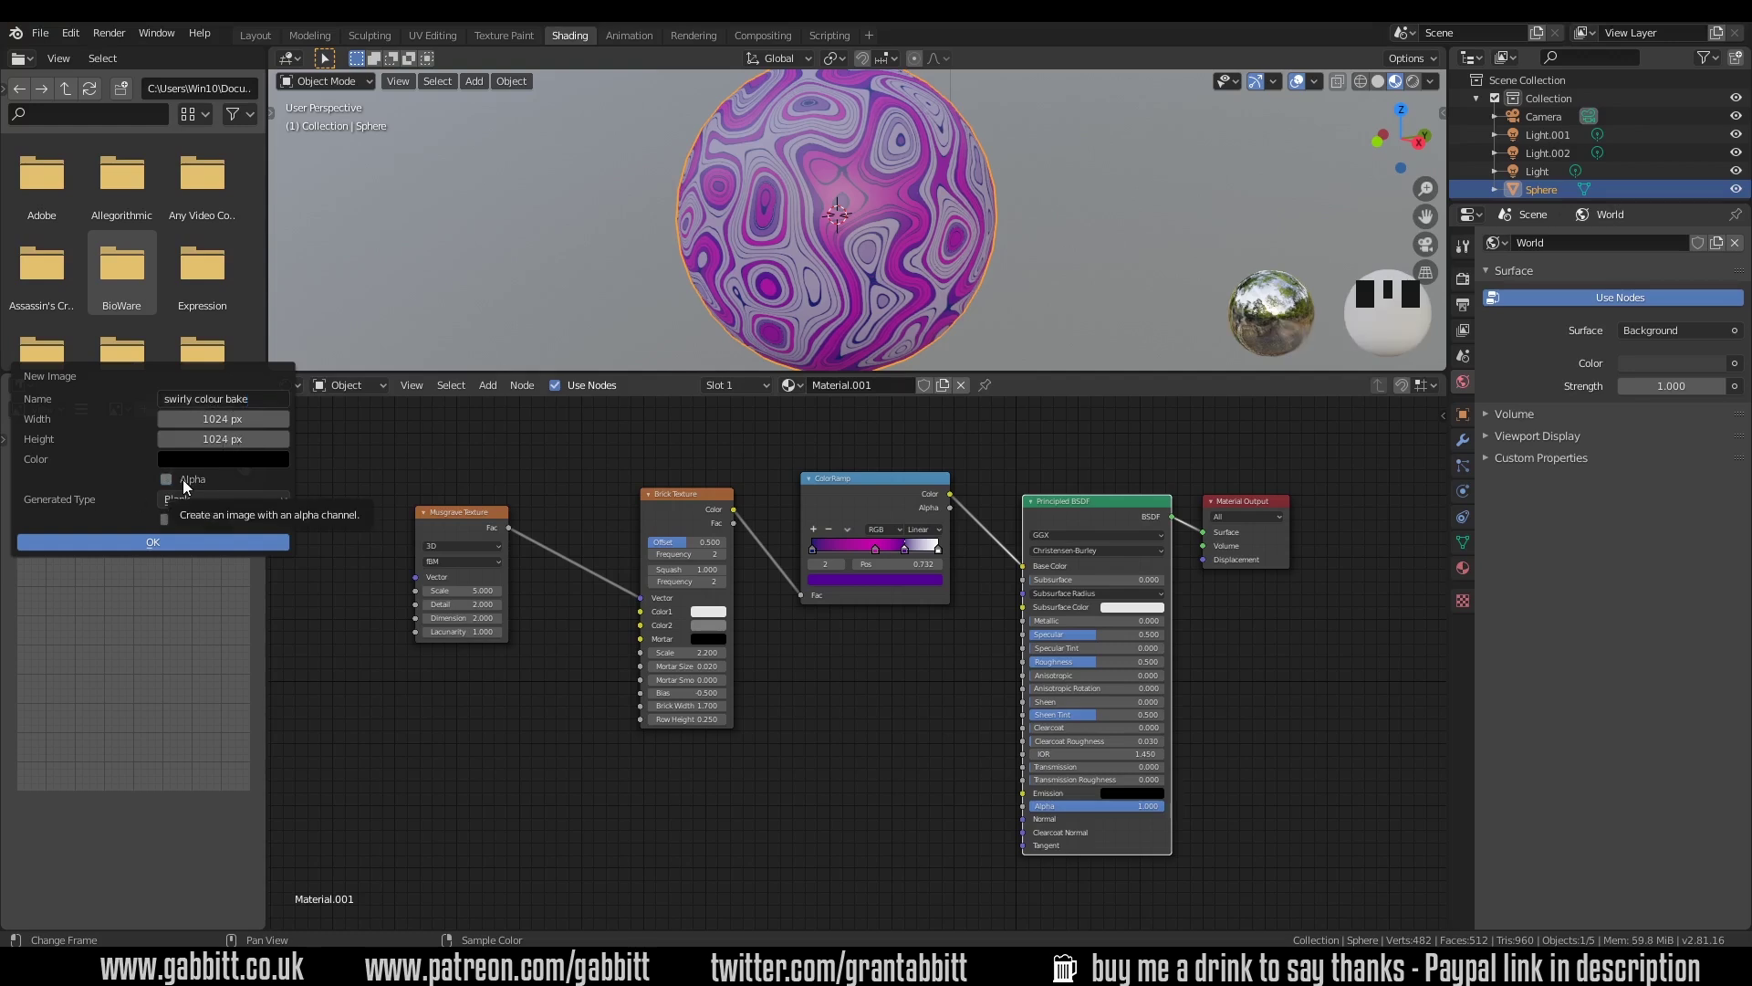
click(155, 540)
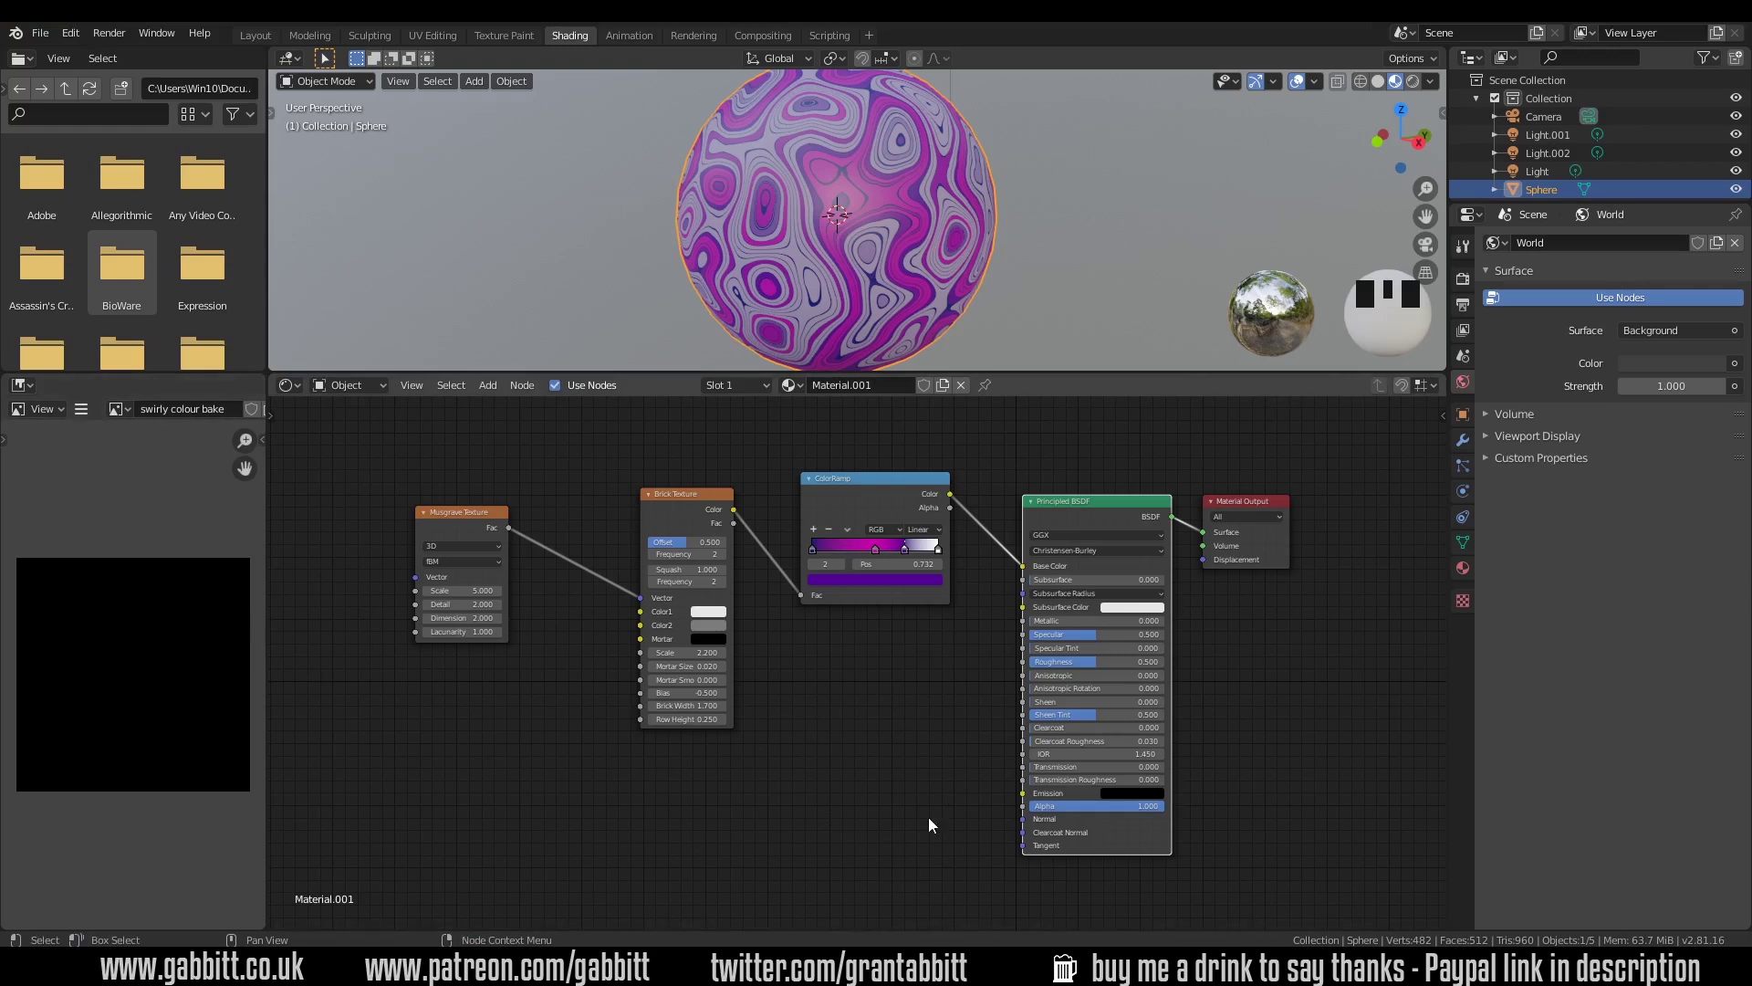
- Add an unconnected Image Texture node below the ColorRamp and assign it the "swirly colour bake" image
key(shift+a)
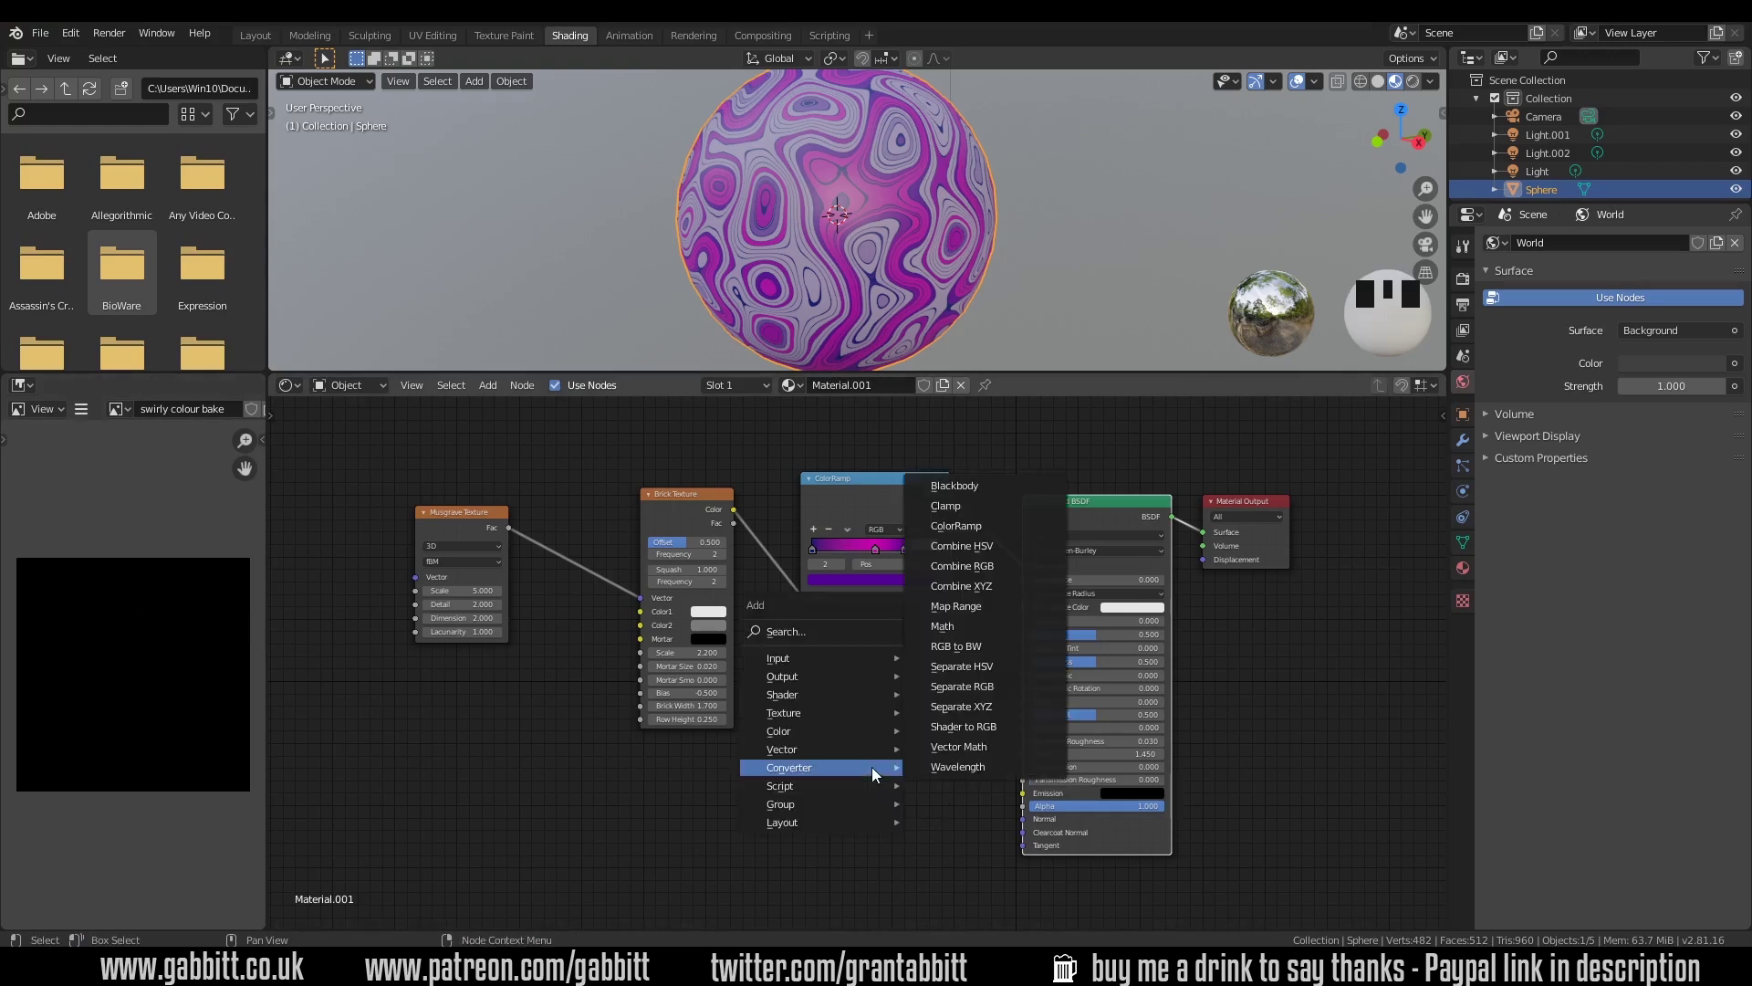
mouse_move(838, 714)
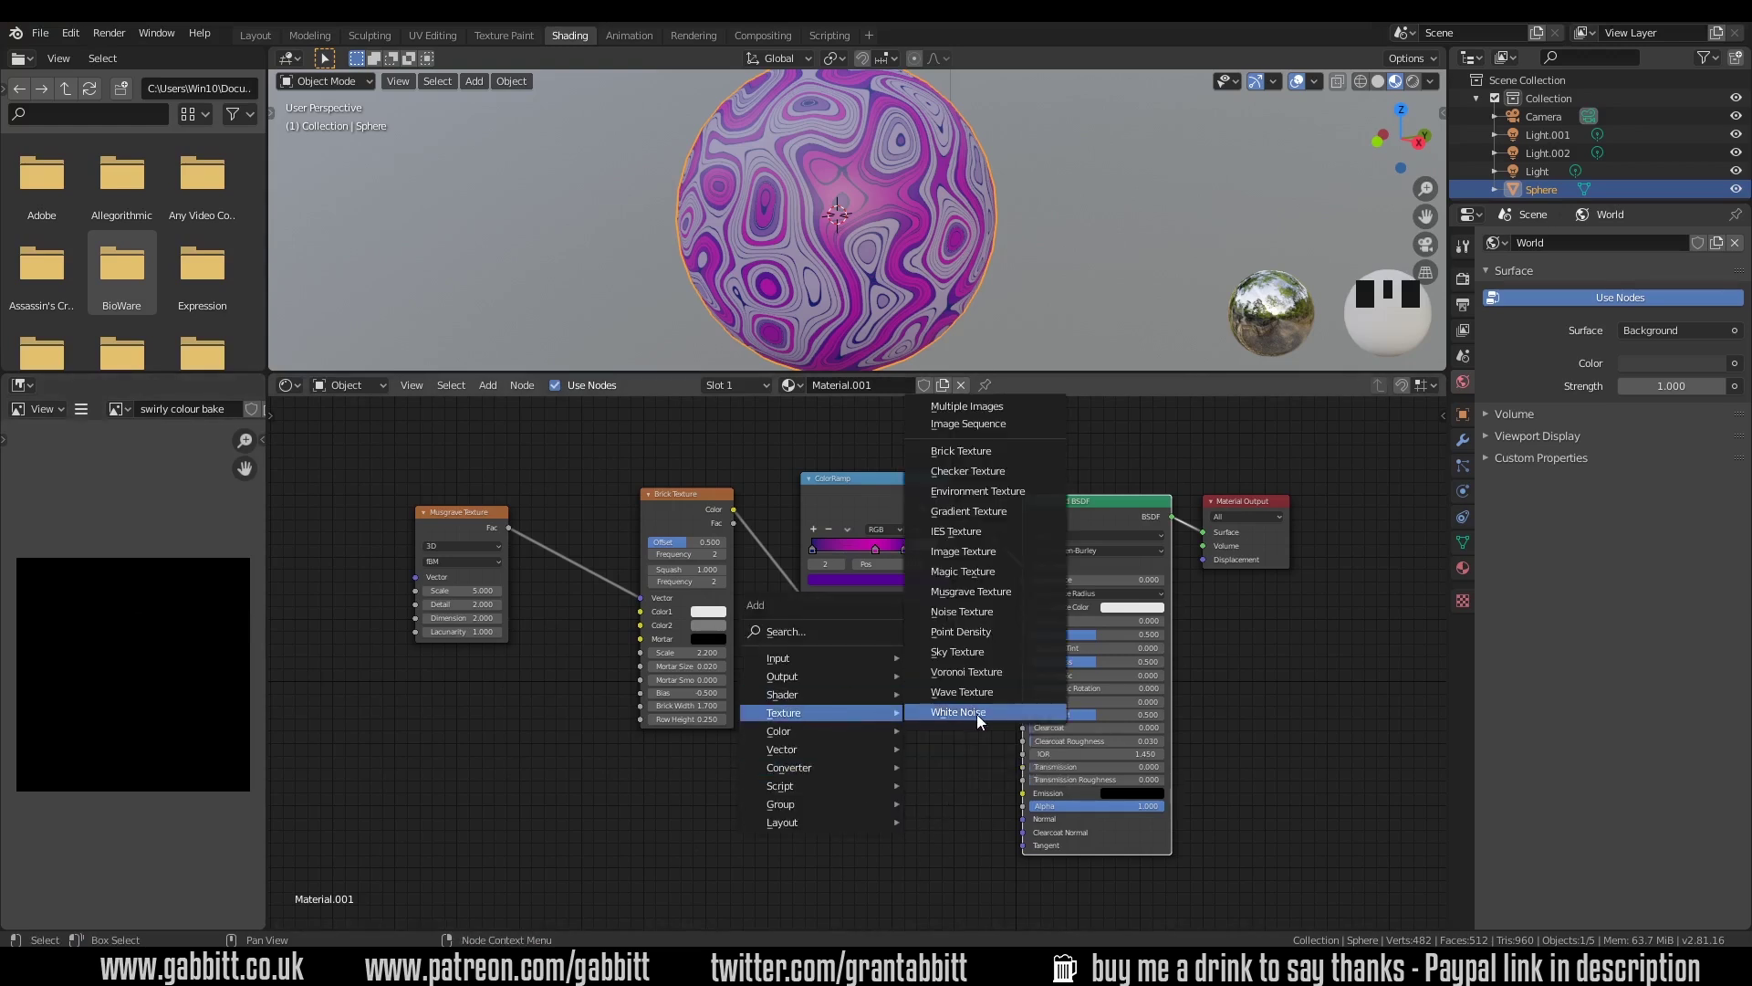
click(963, 551)
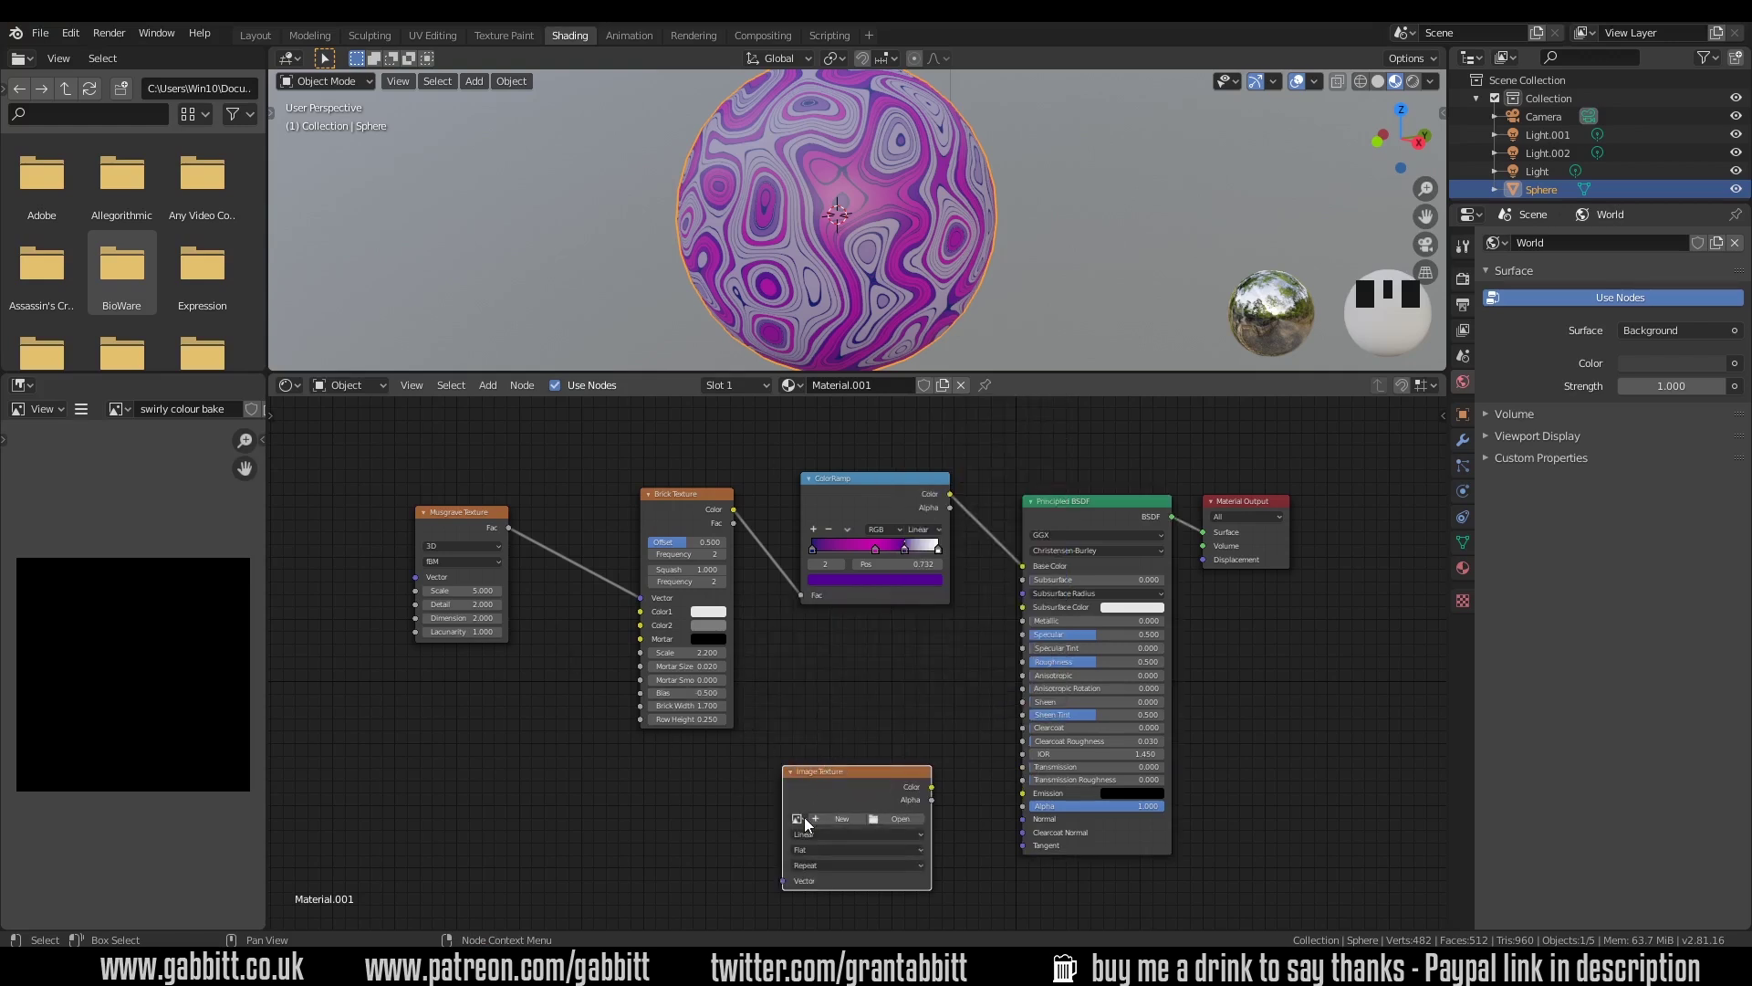
ctrl+middle_drag(836, 828, 854, 710)
click(803, 724)
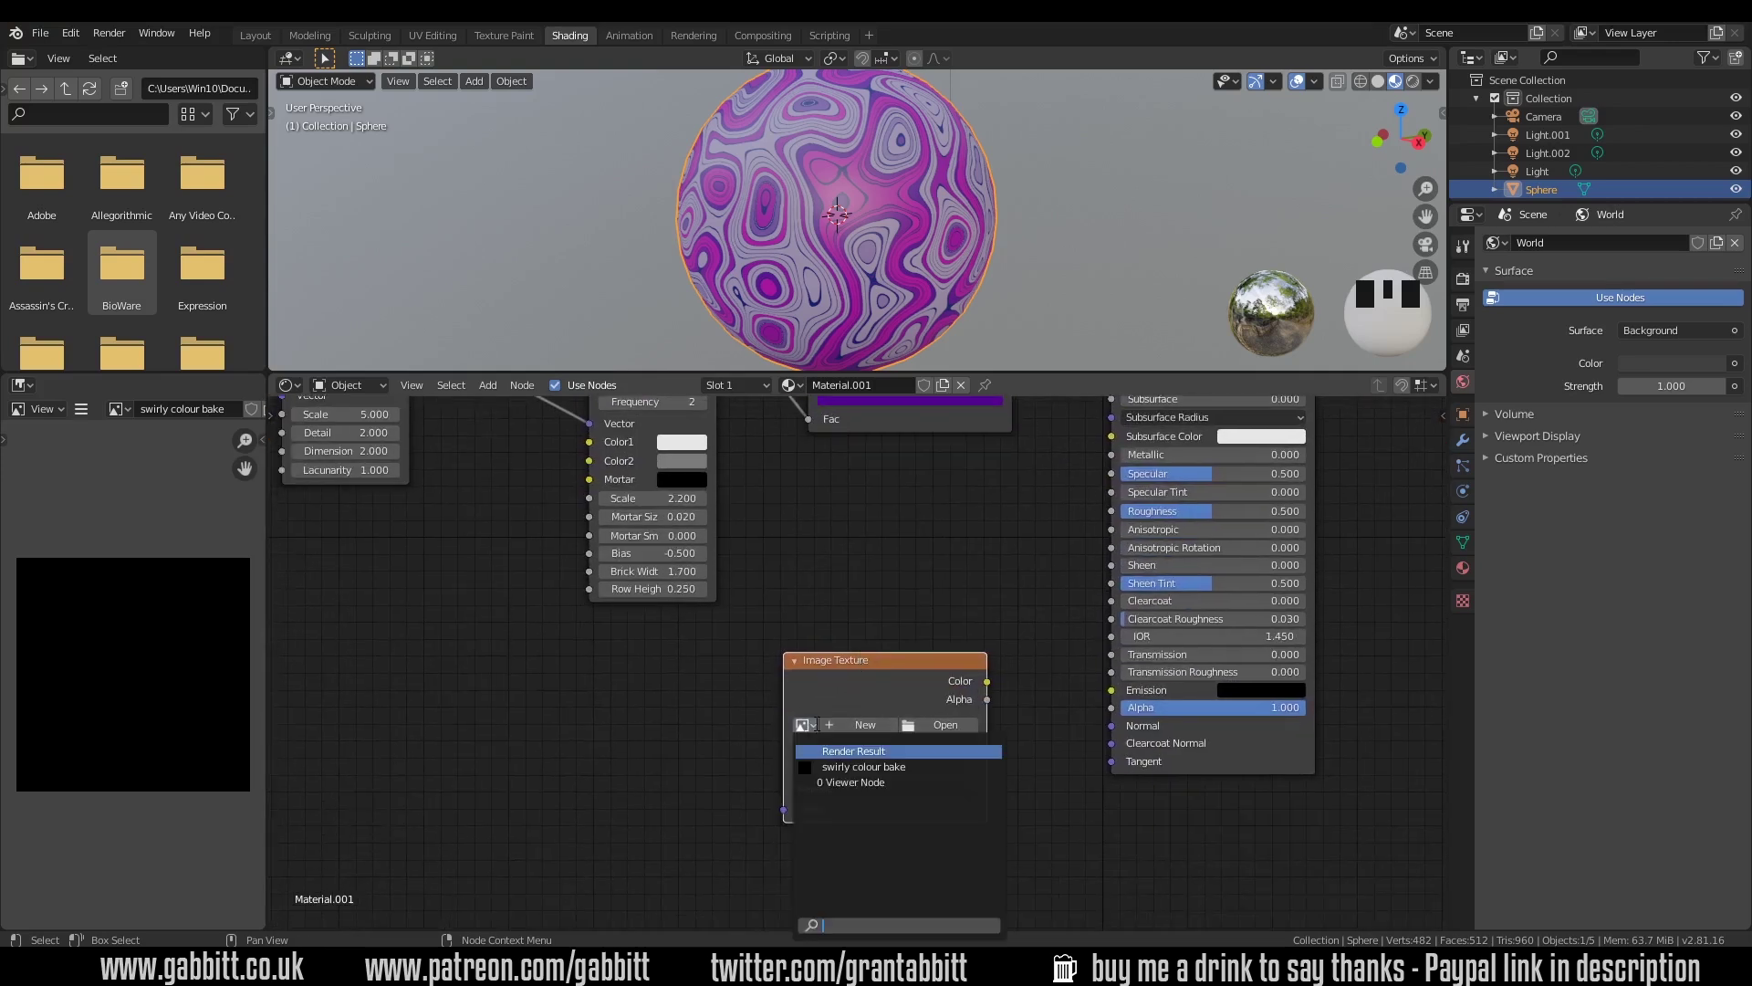
click(840, 767)
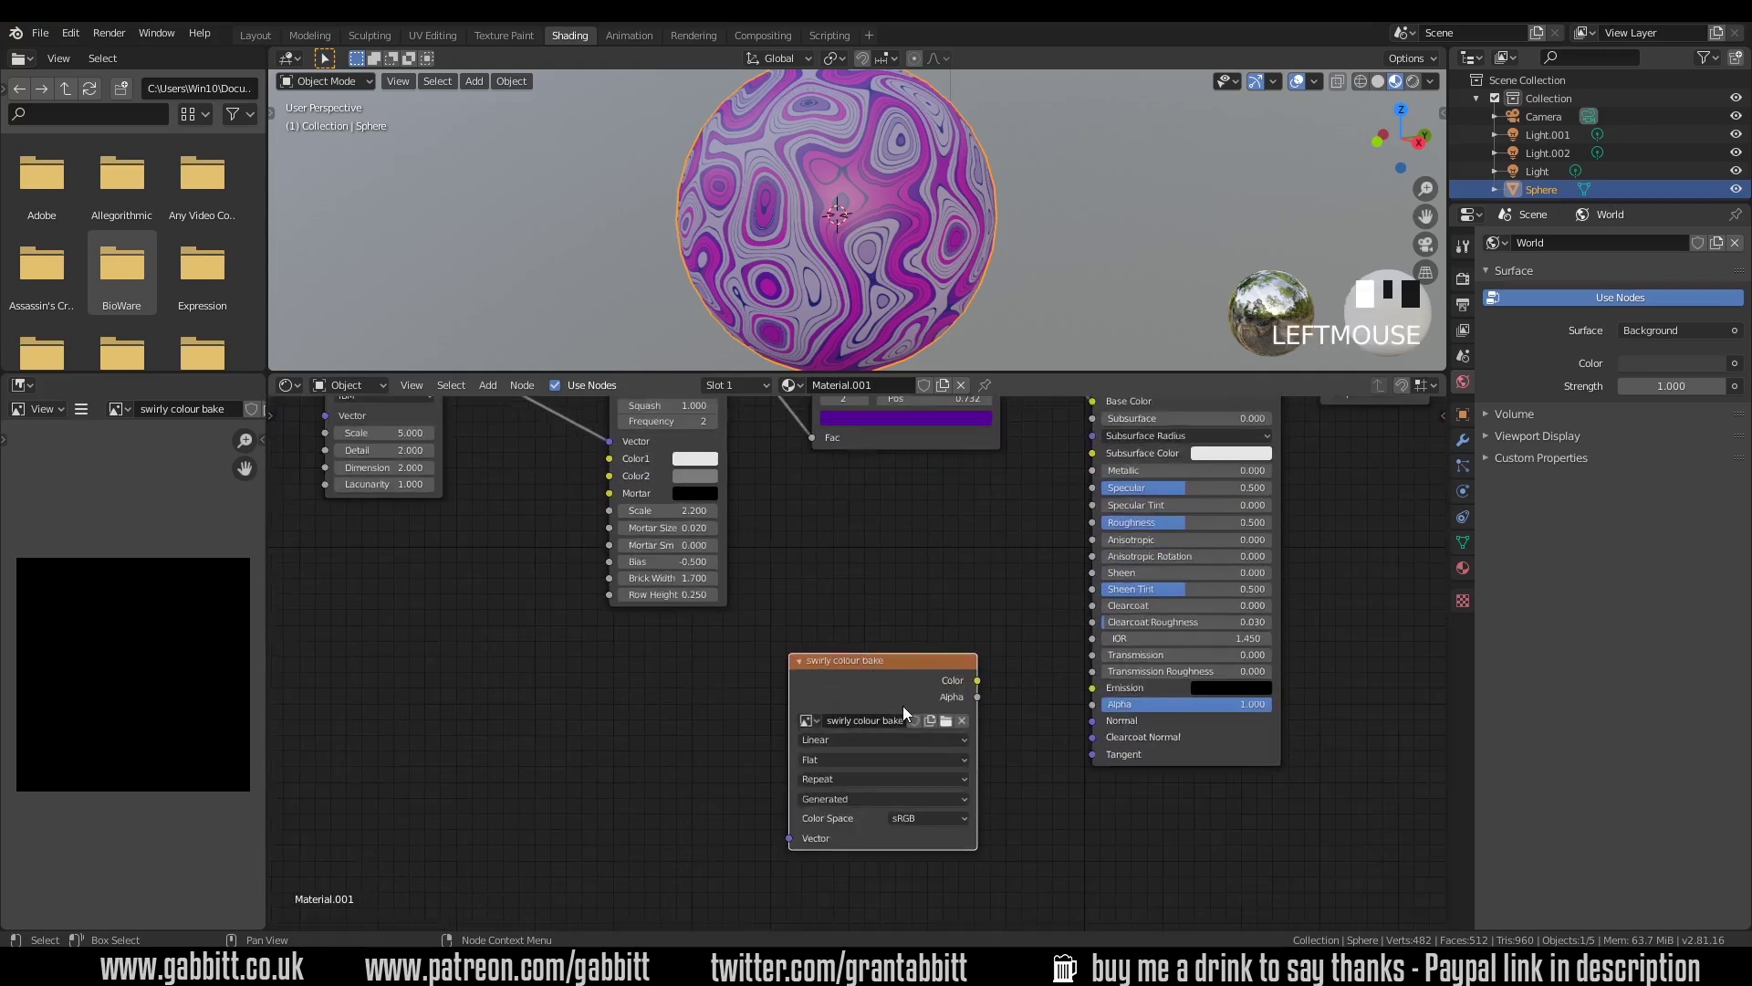
scroll(901, 705, down, 2)
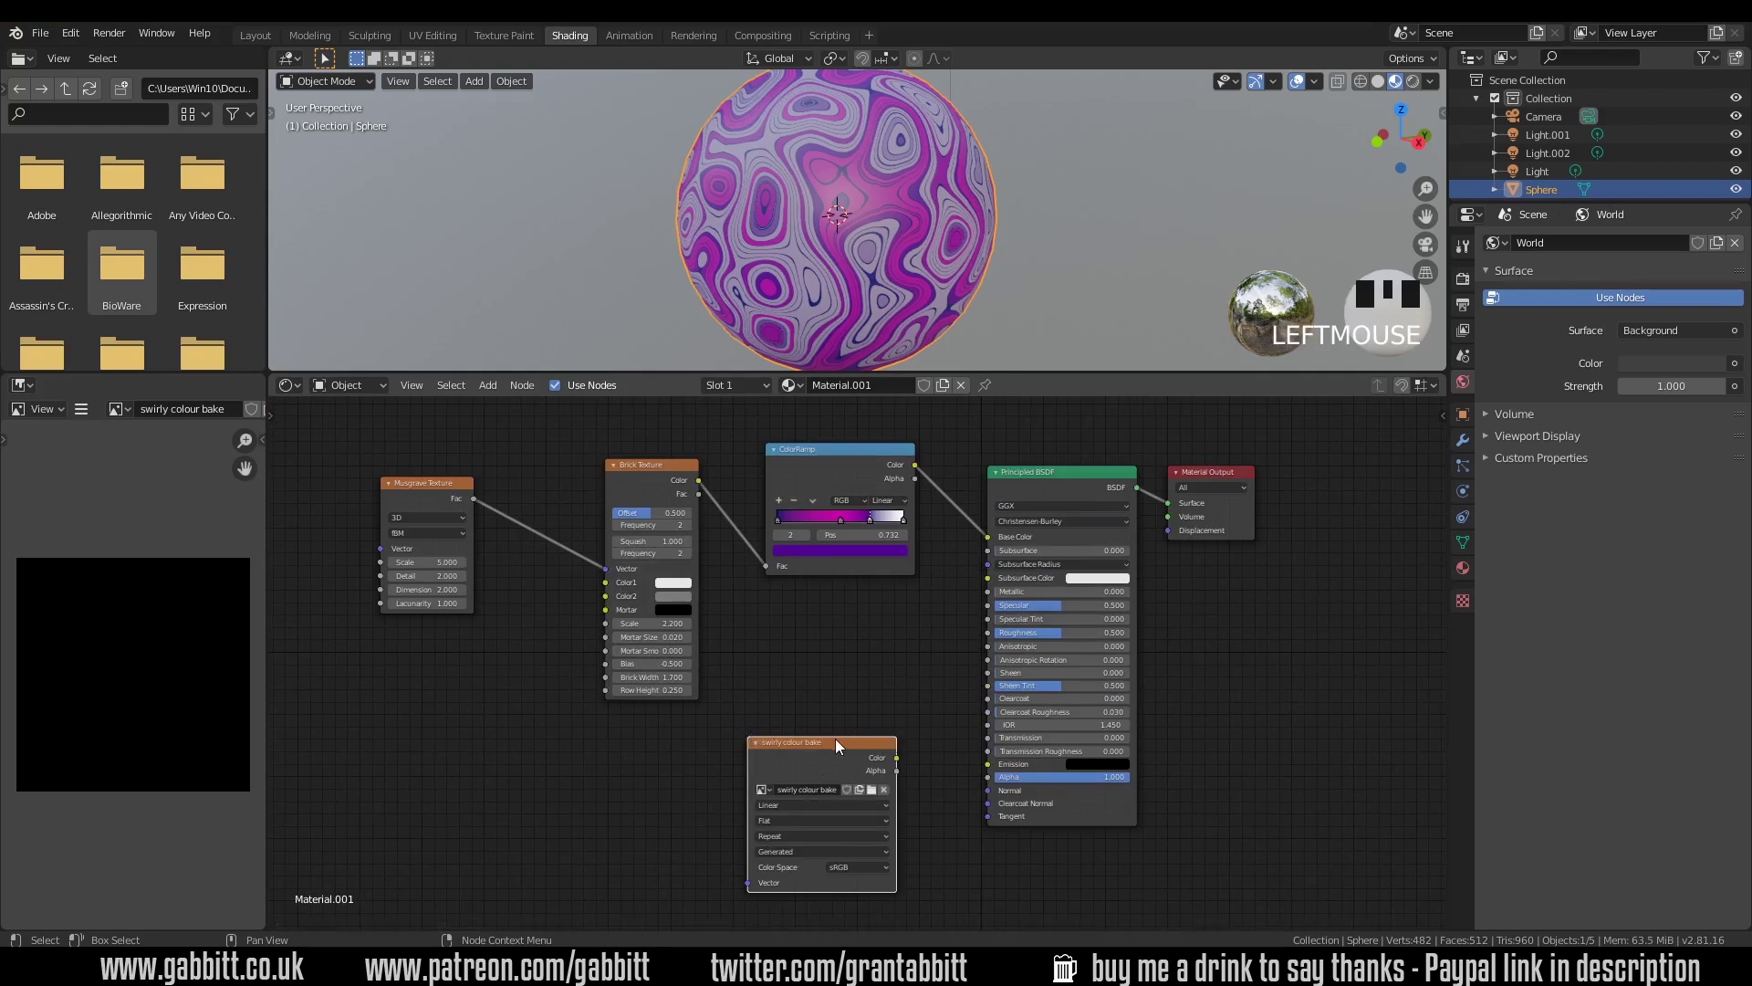
- Switch the scene's render engine to Cycles with CPU as the device
click(1463, 281)
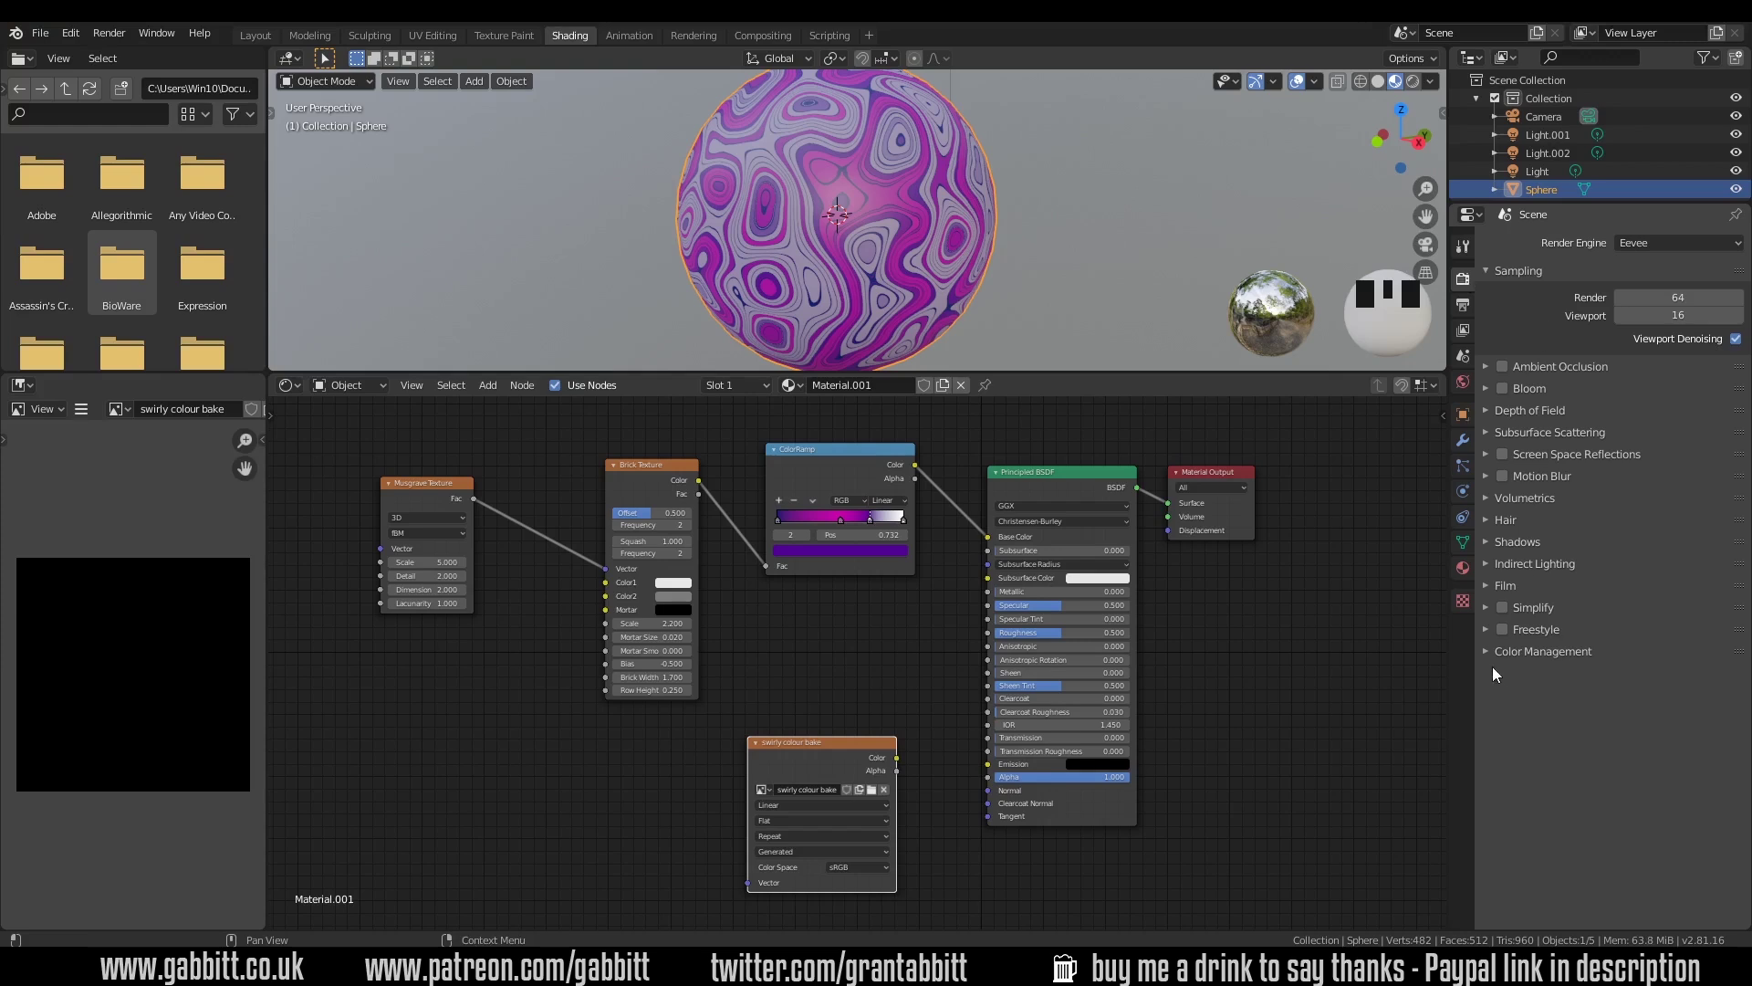
click(1668, 244)
click(1660, 301)
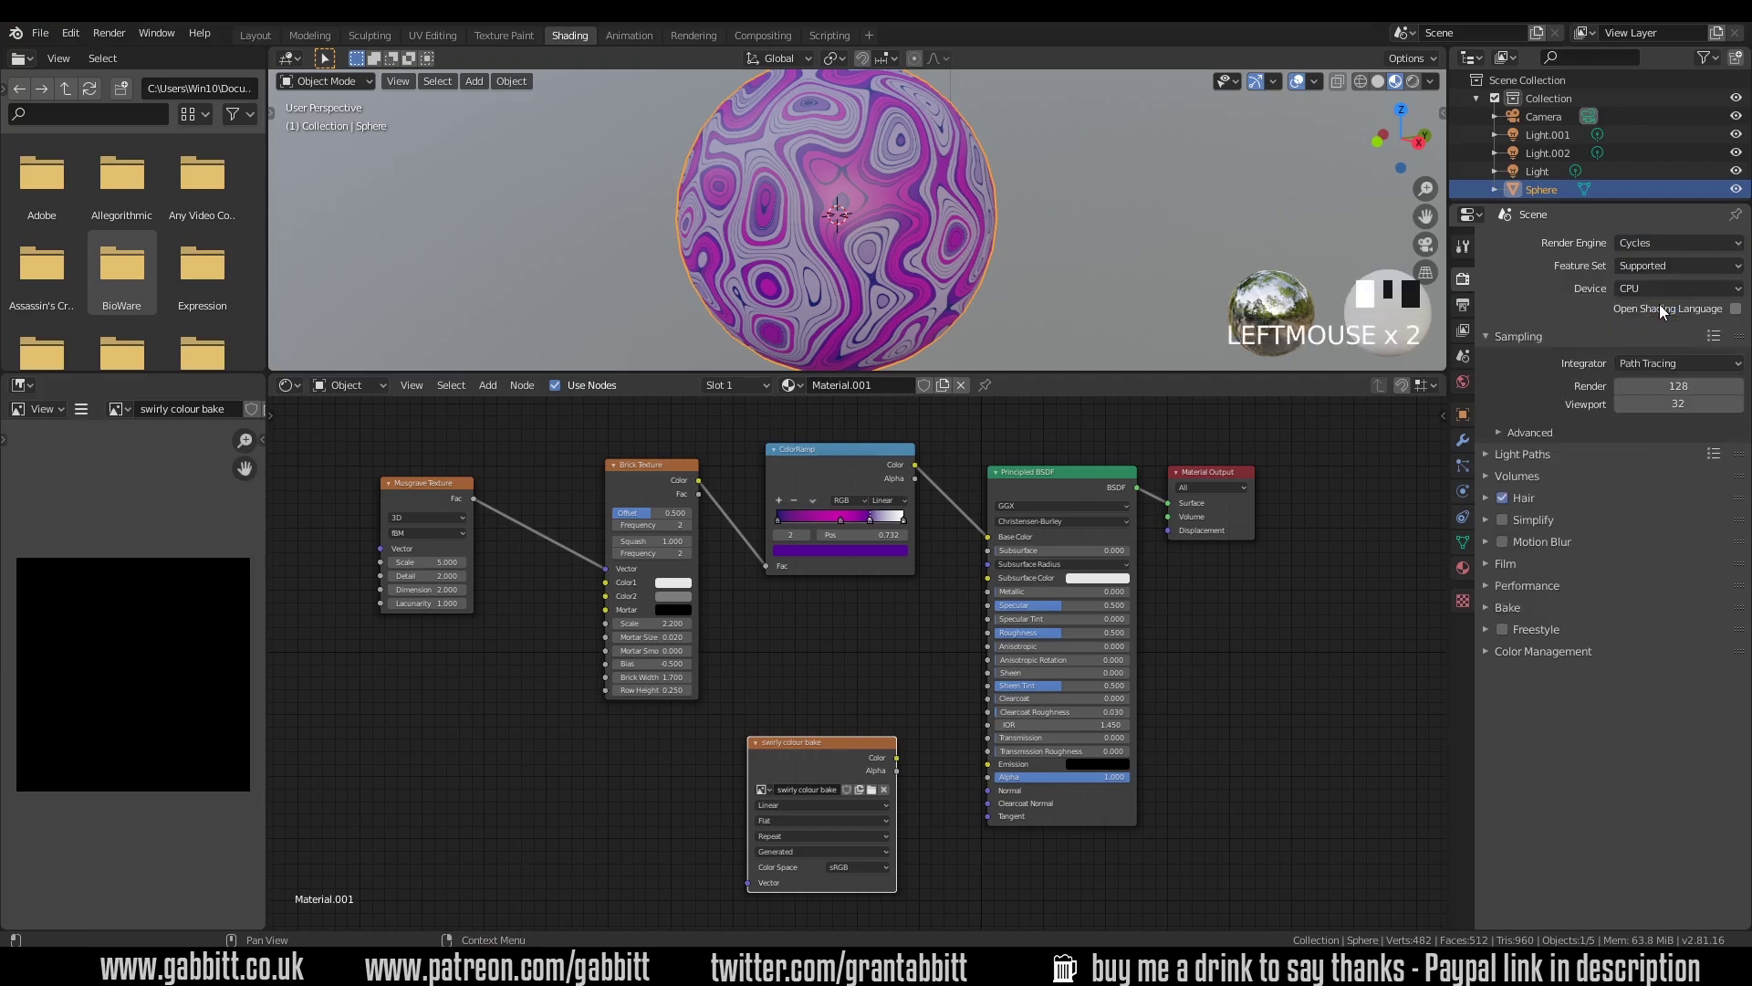
click(1636, 290)
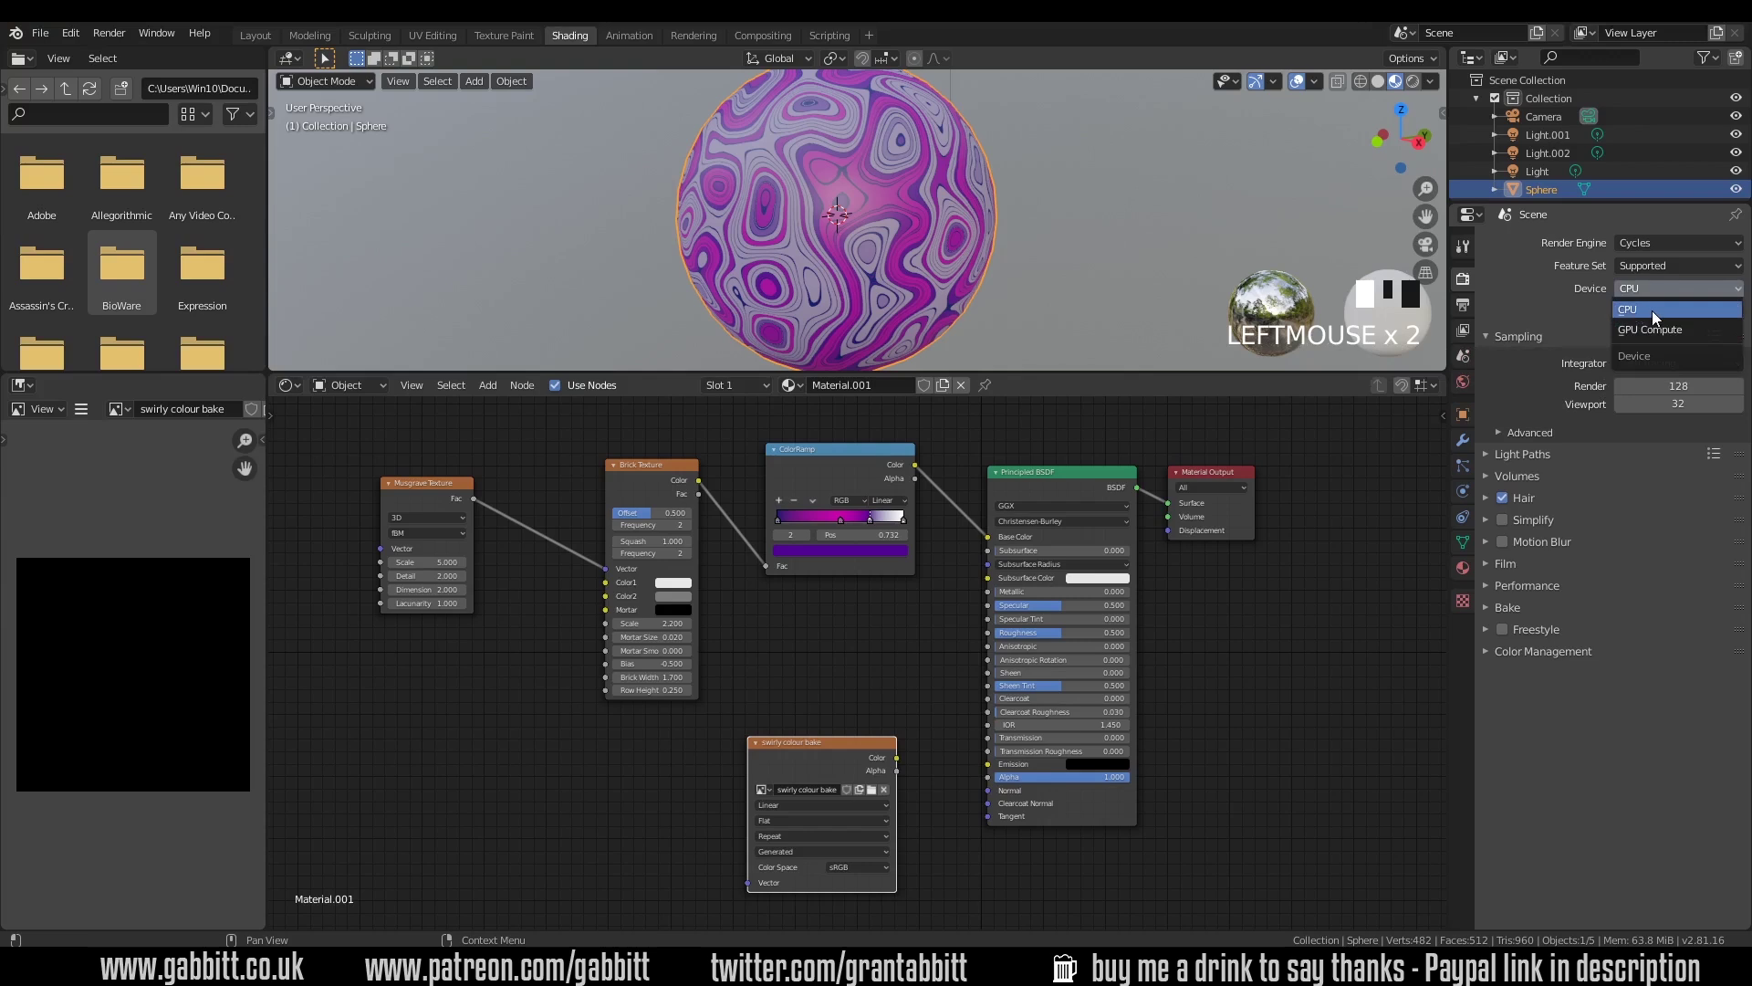
click(1640, 312)
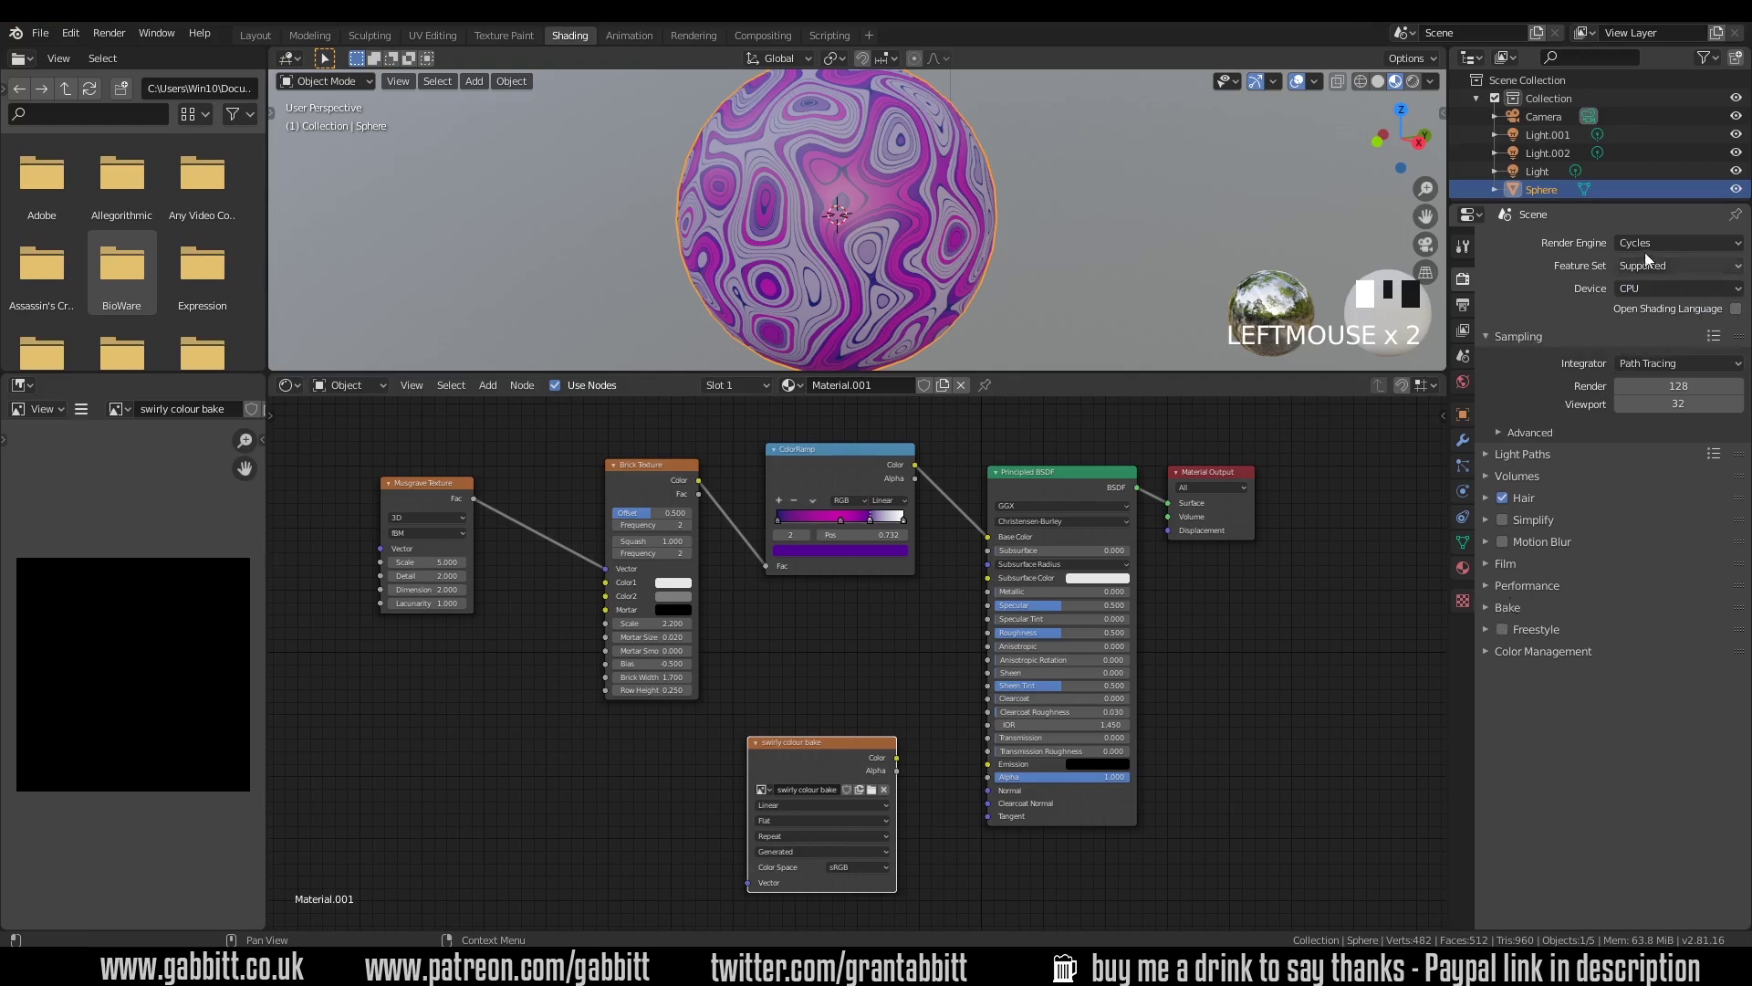
- Open the Cycles bake settings and set the bake type to Diffuse
click(1488, 609)
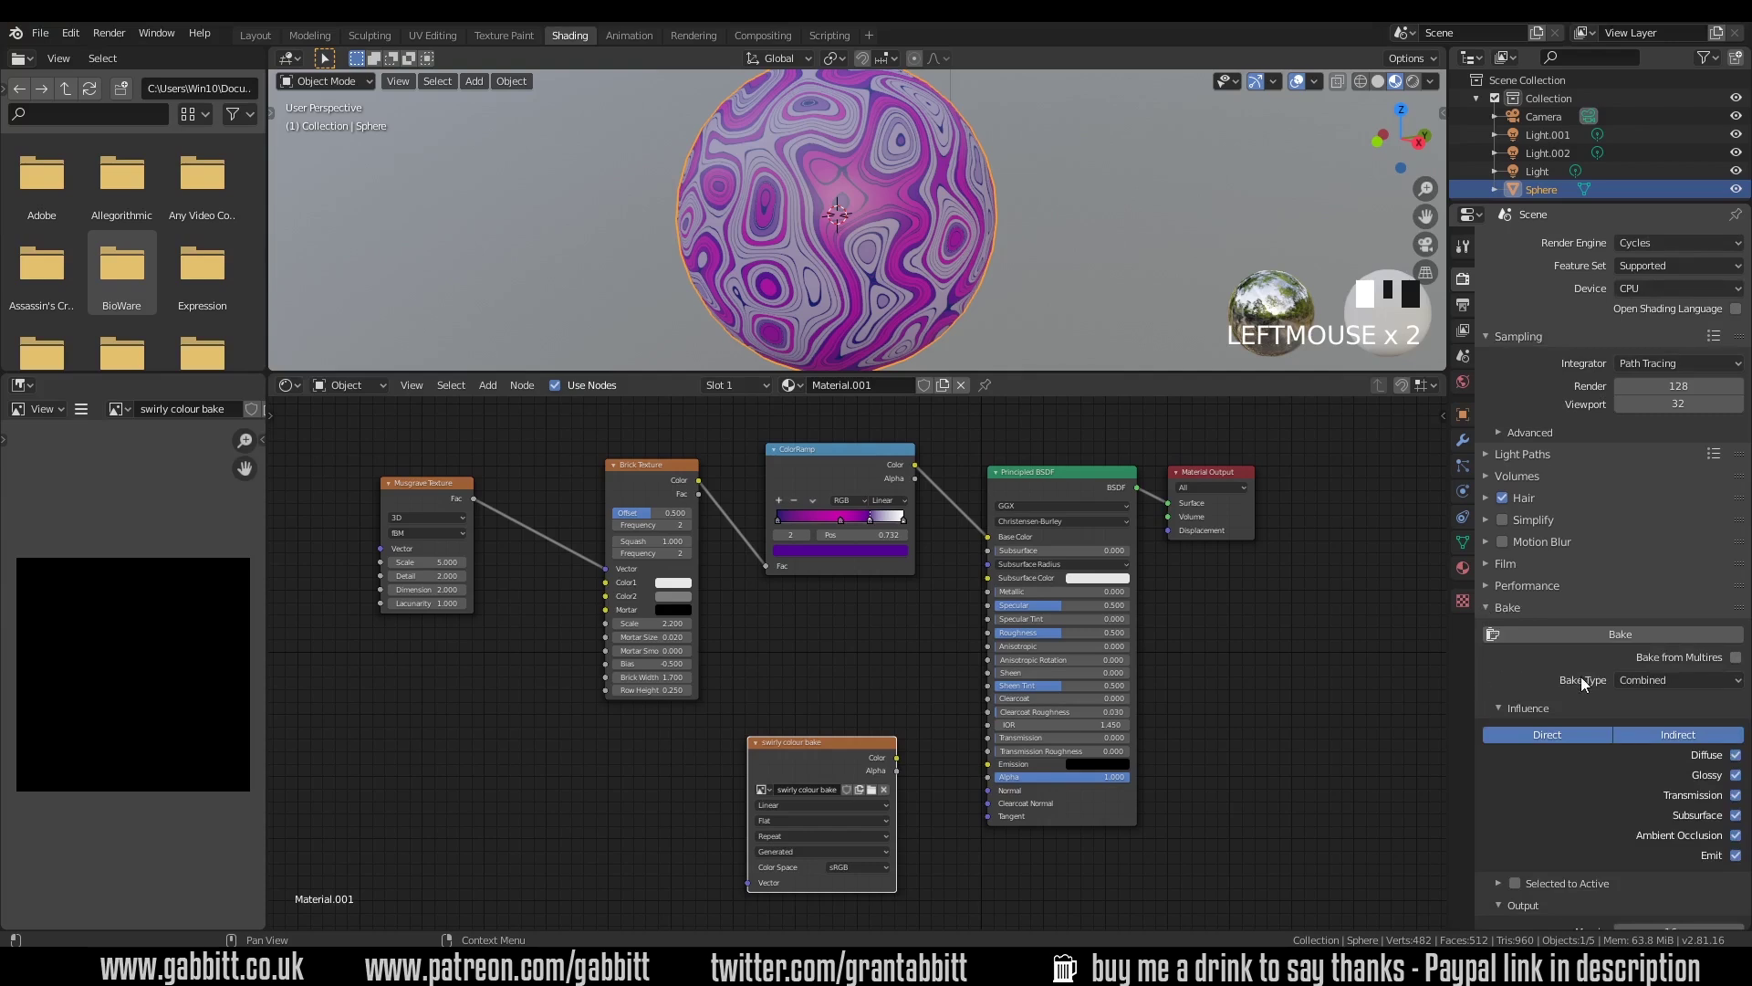
scroll(1575, 703, down, 3)
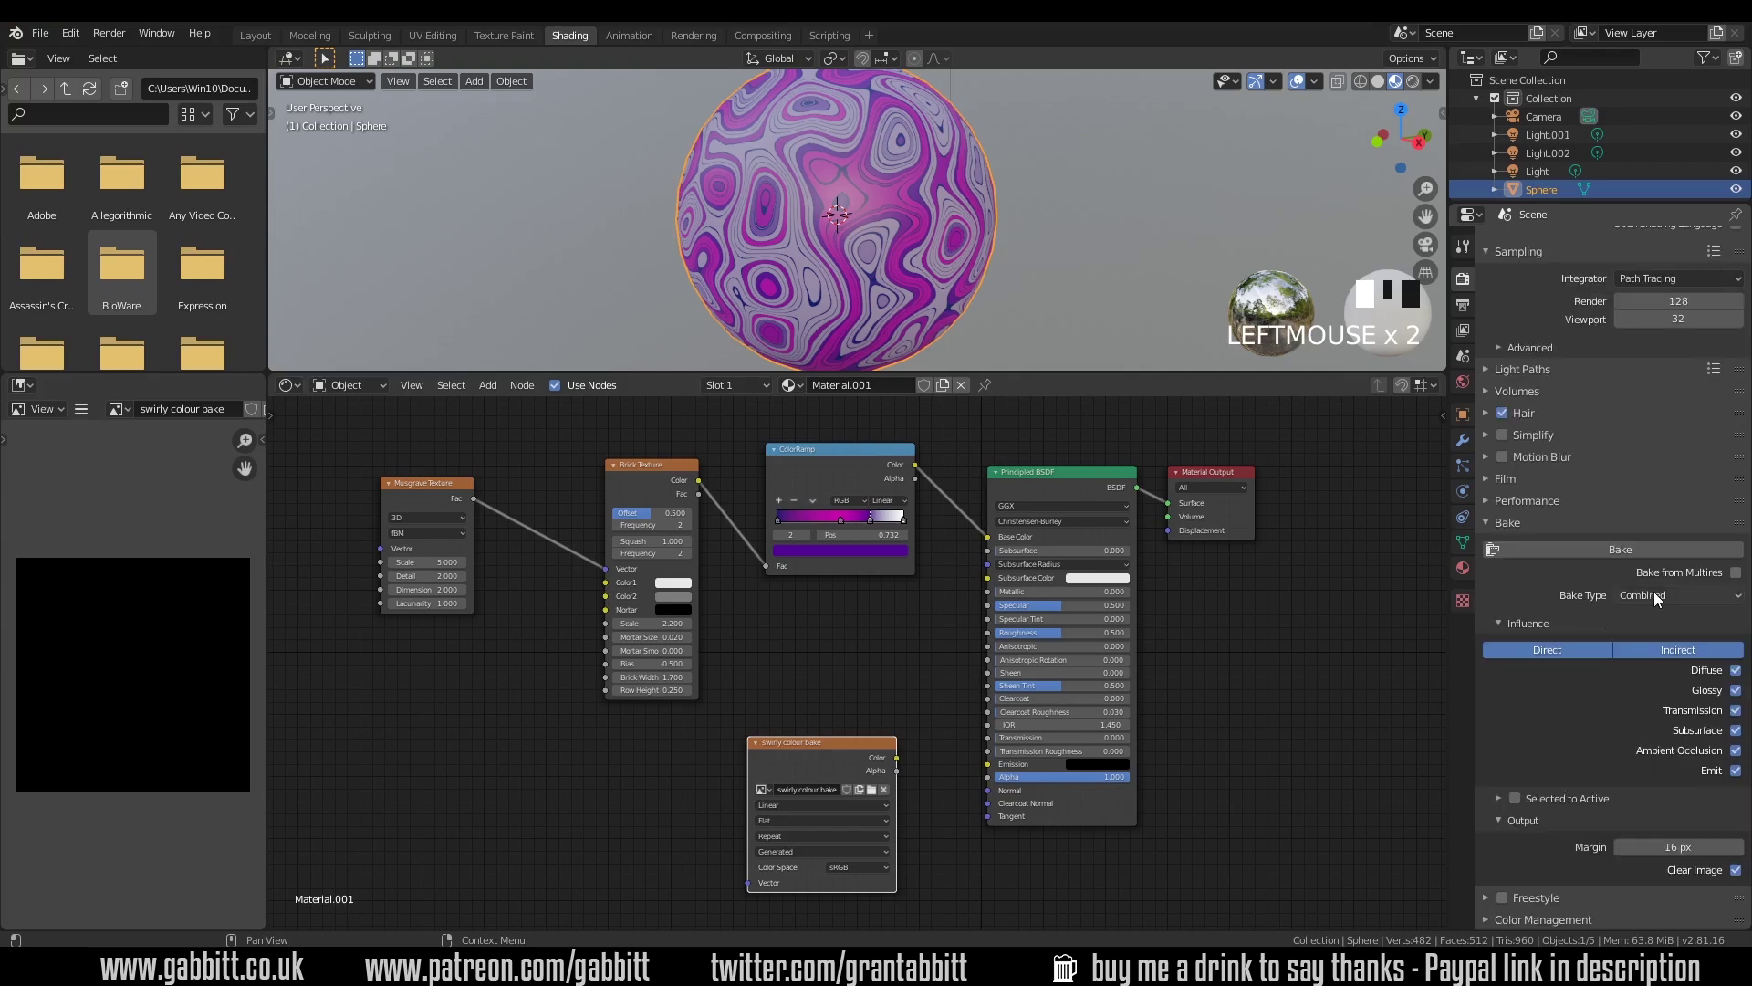
click(1653, 595)
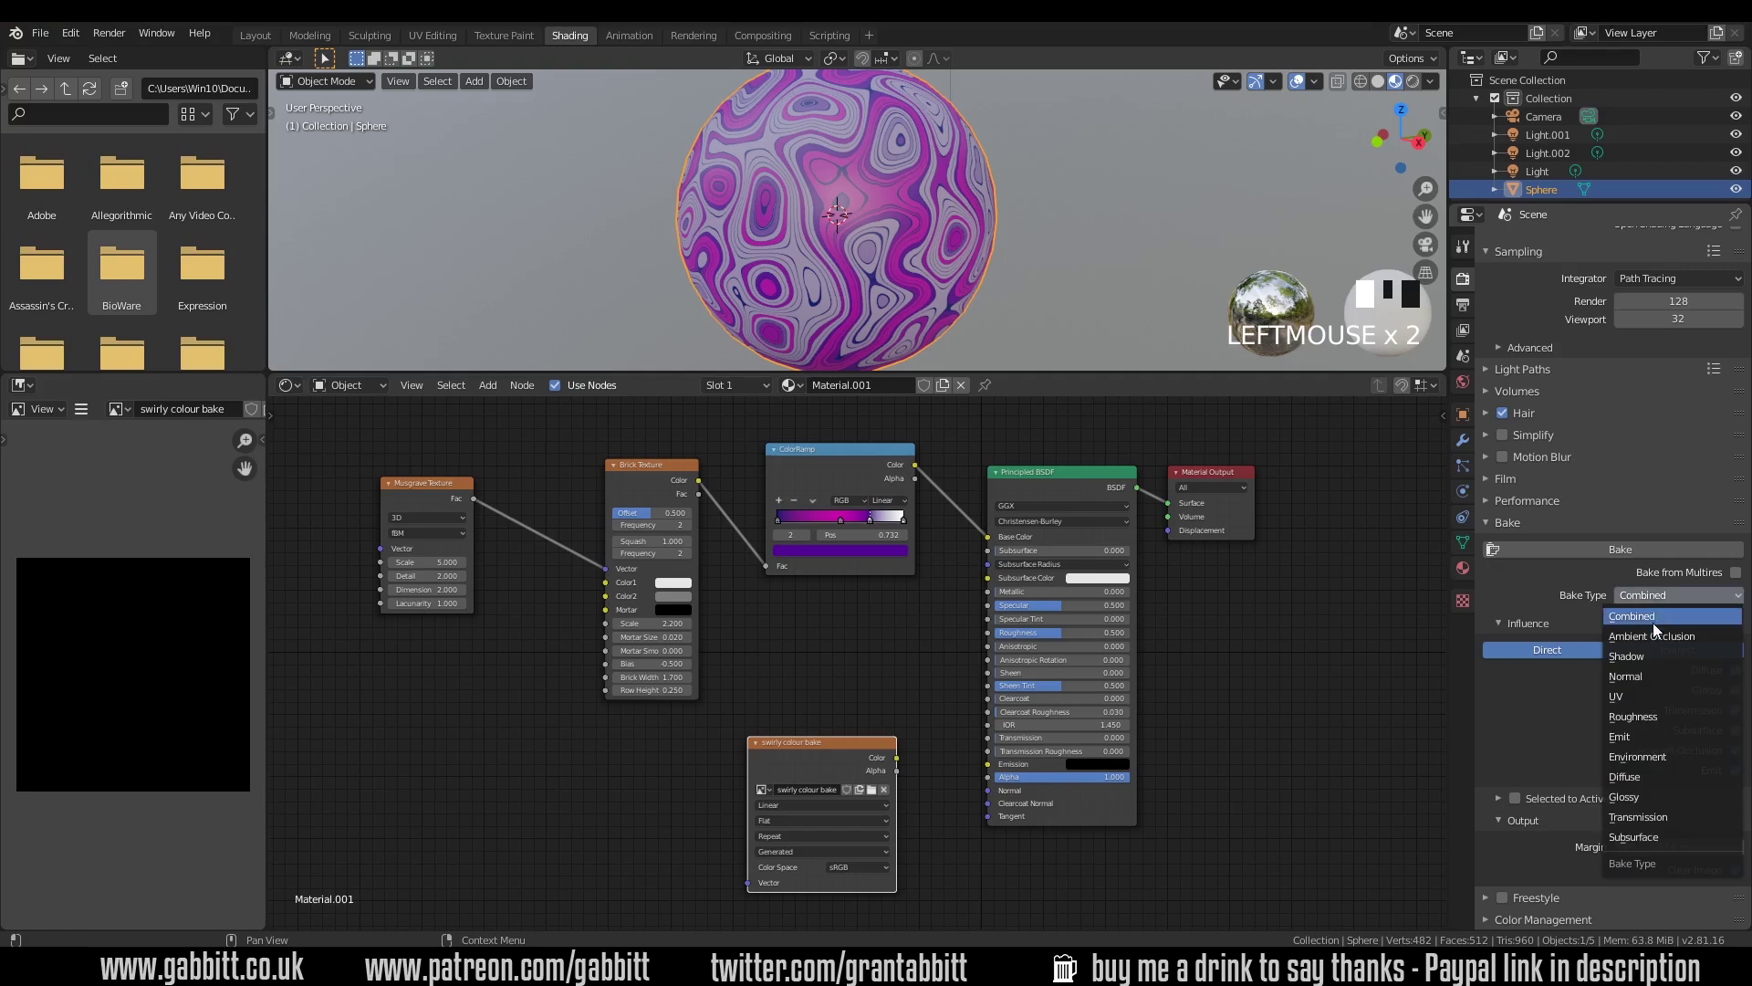
click(1646, 622)
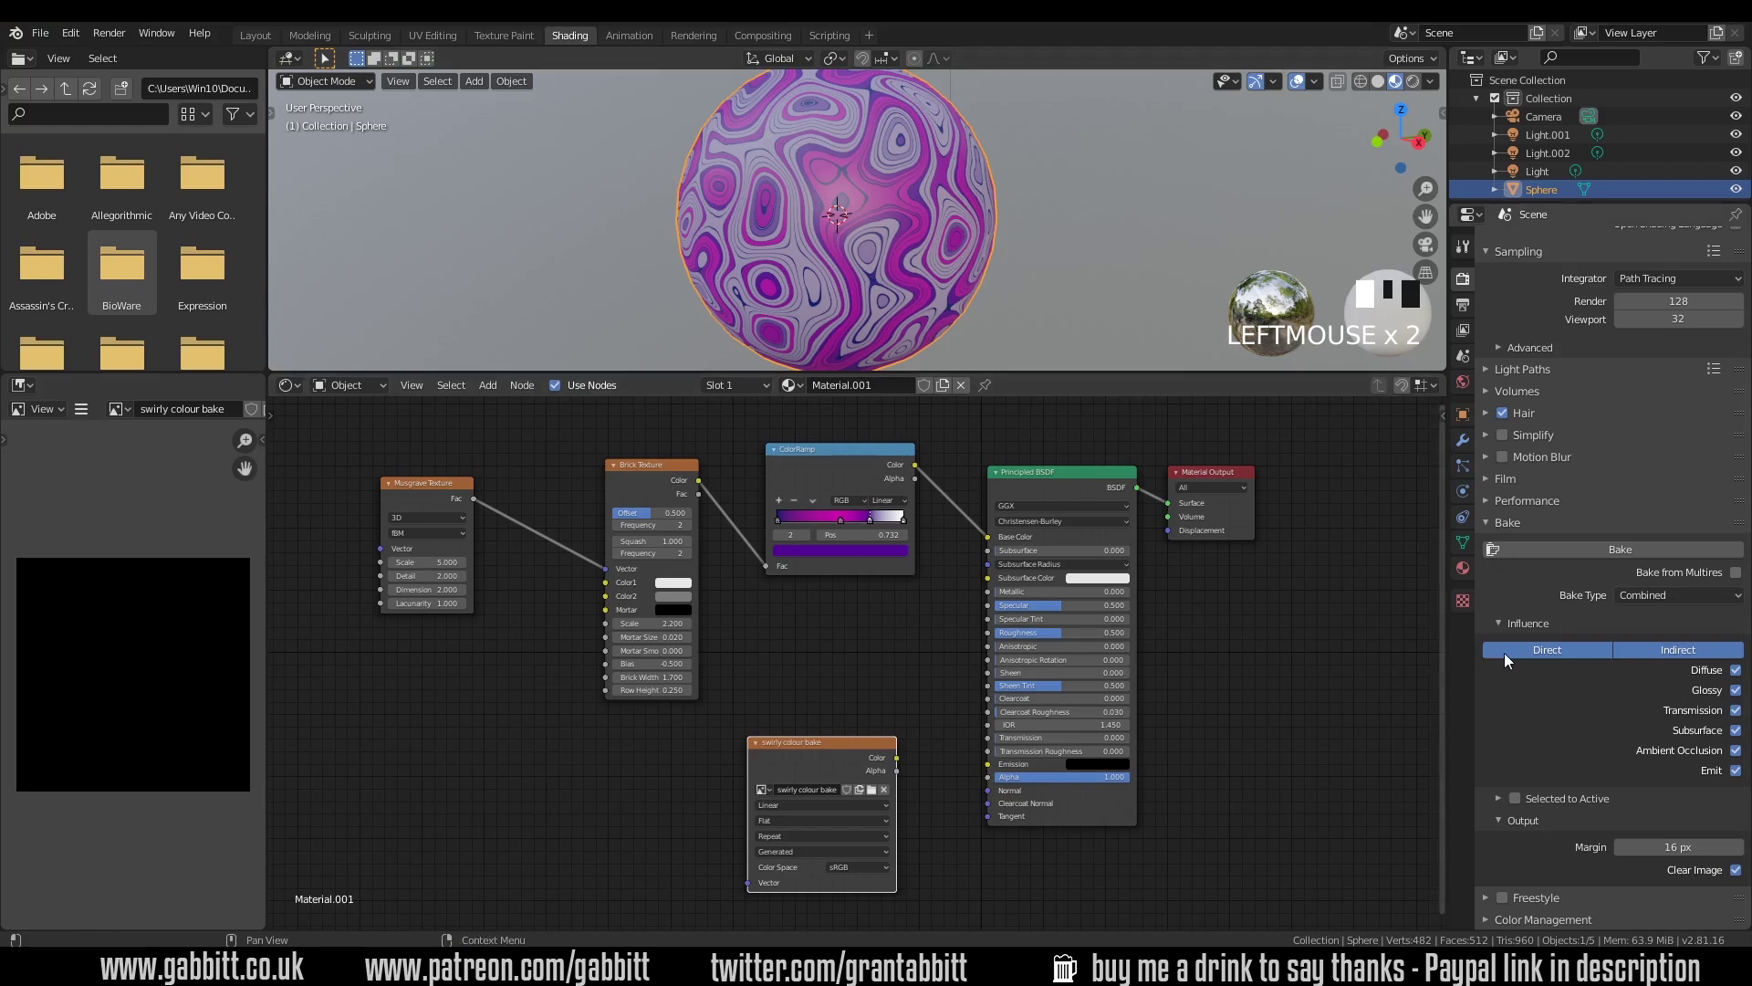
click(1657, 595)
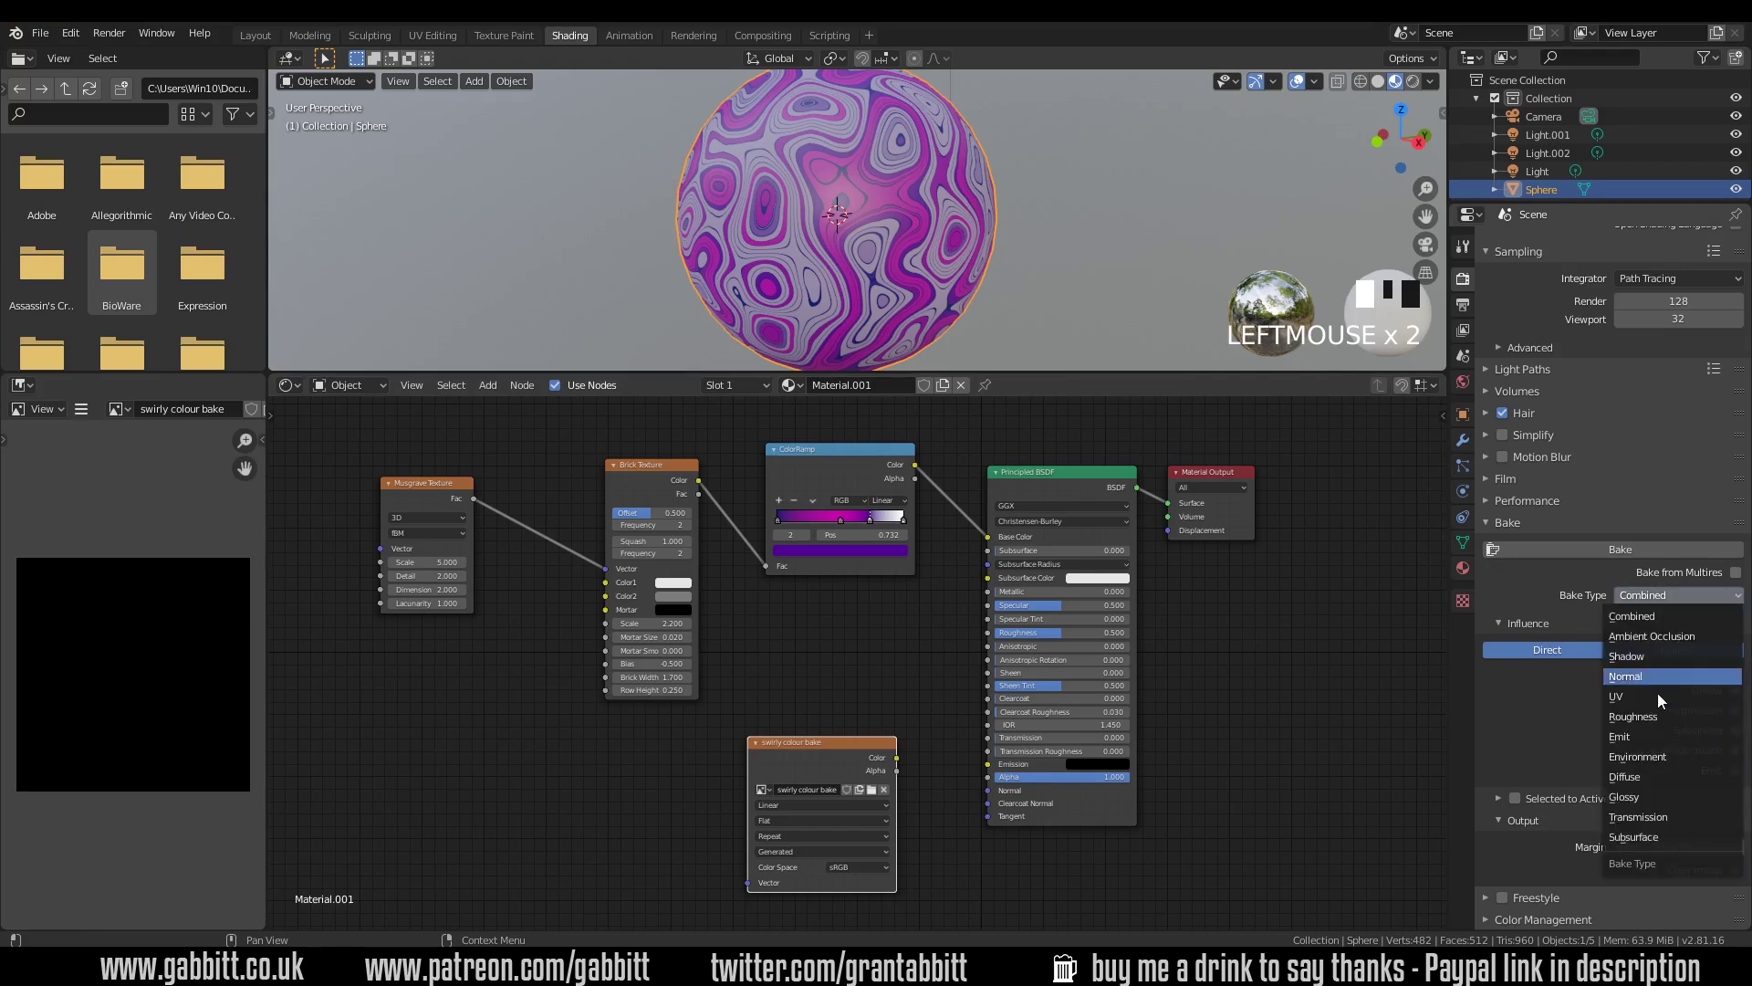
click(1655, 774)
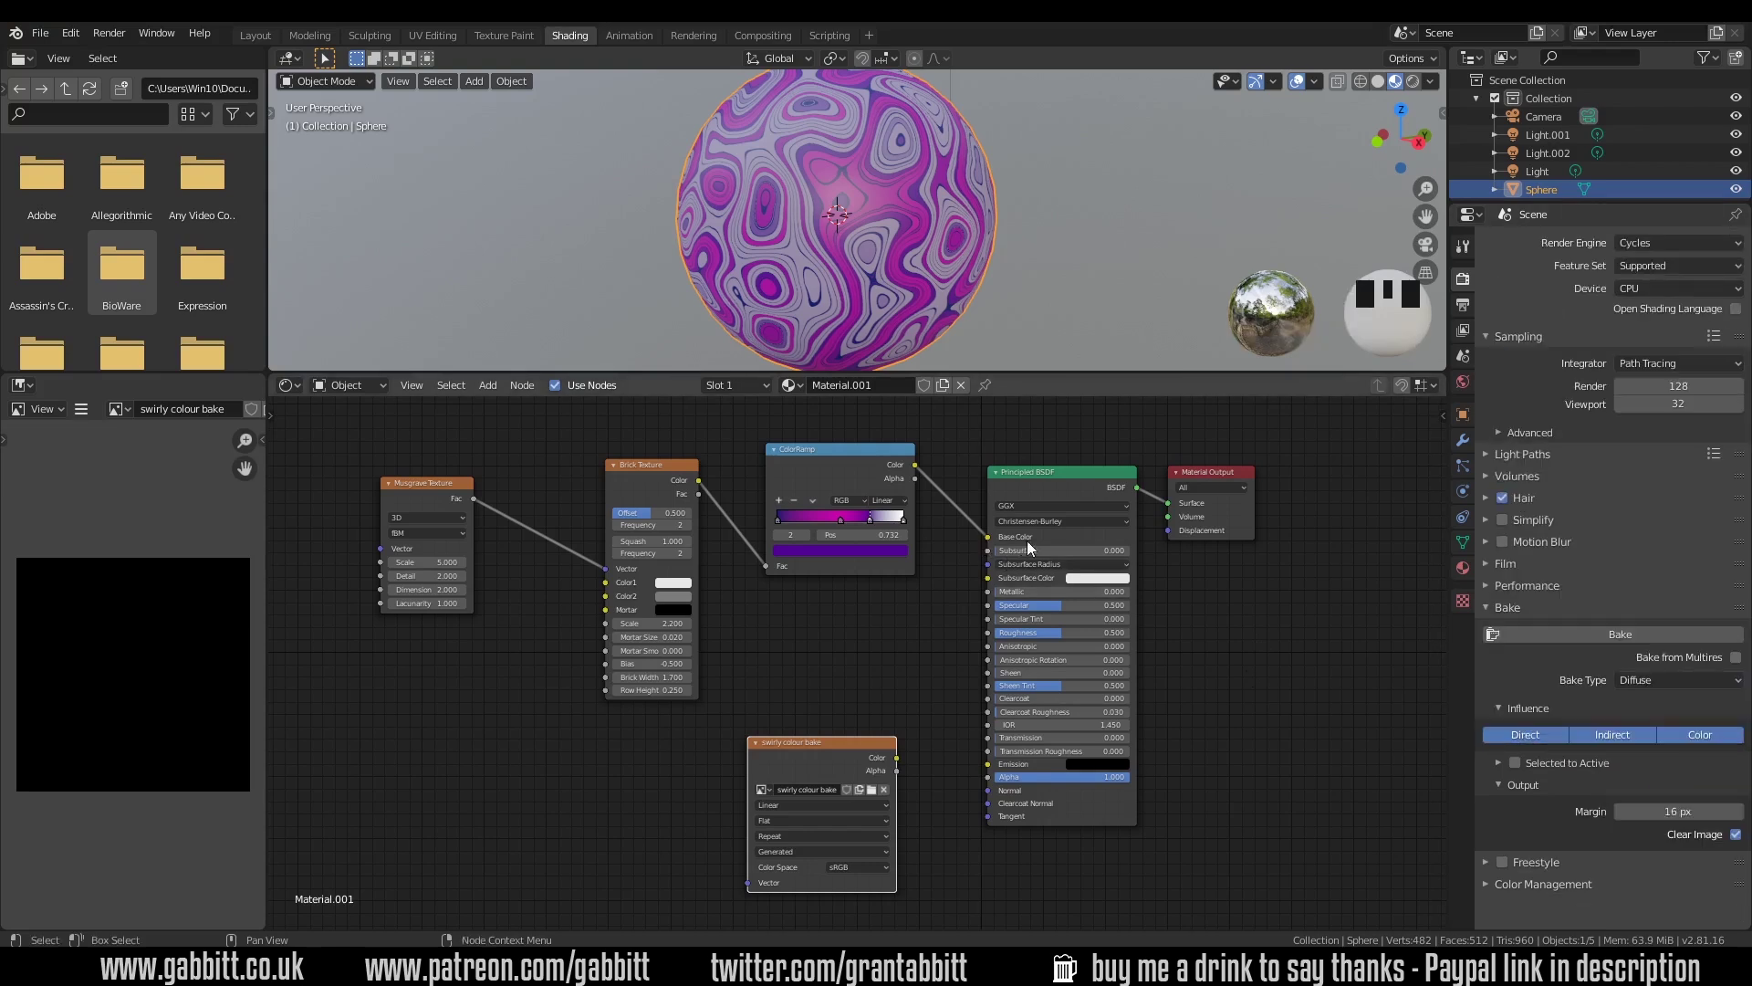
- Exclude direct and indirect lighting from the diffuse bake, keeping only Color, and bake the sphere's material
click(1546, 741)
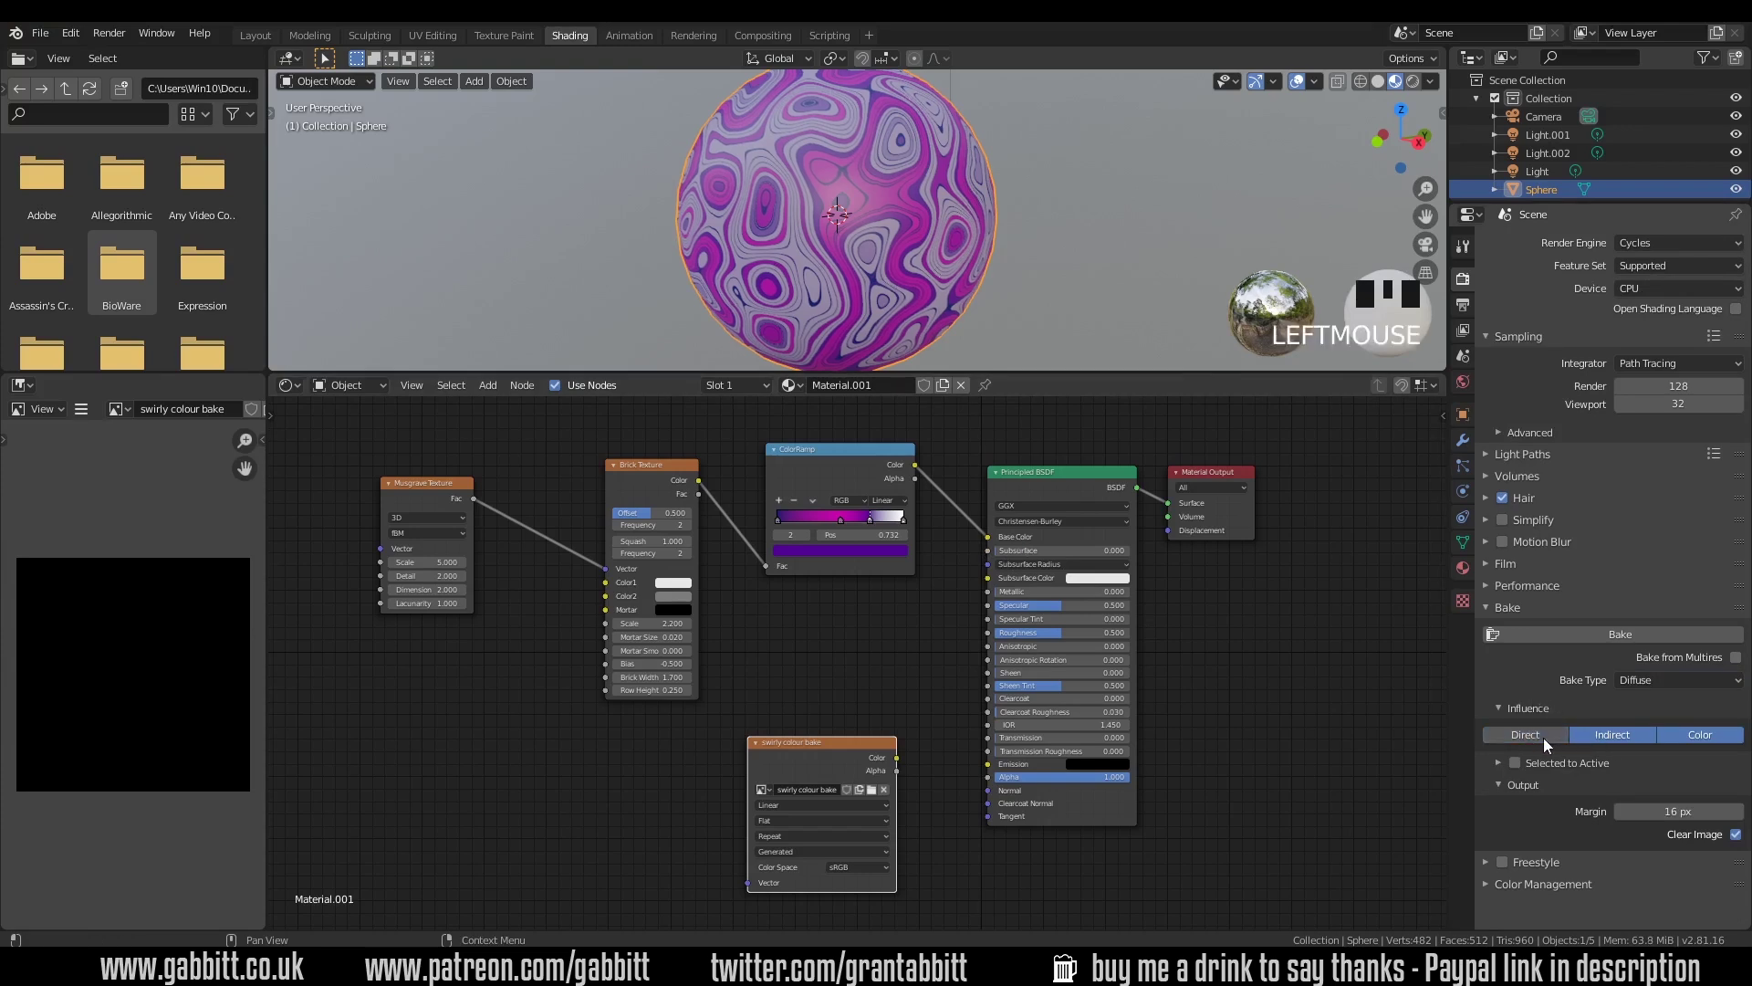
click(1591, 738)
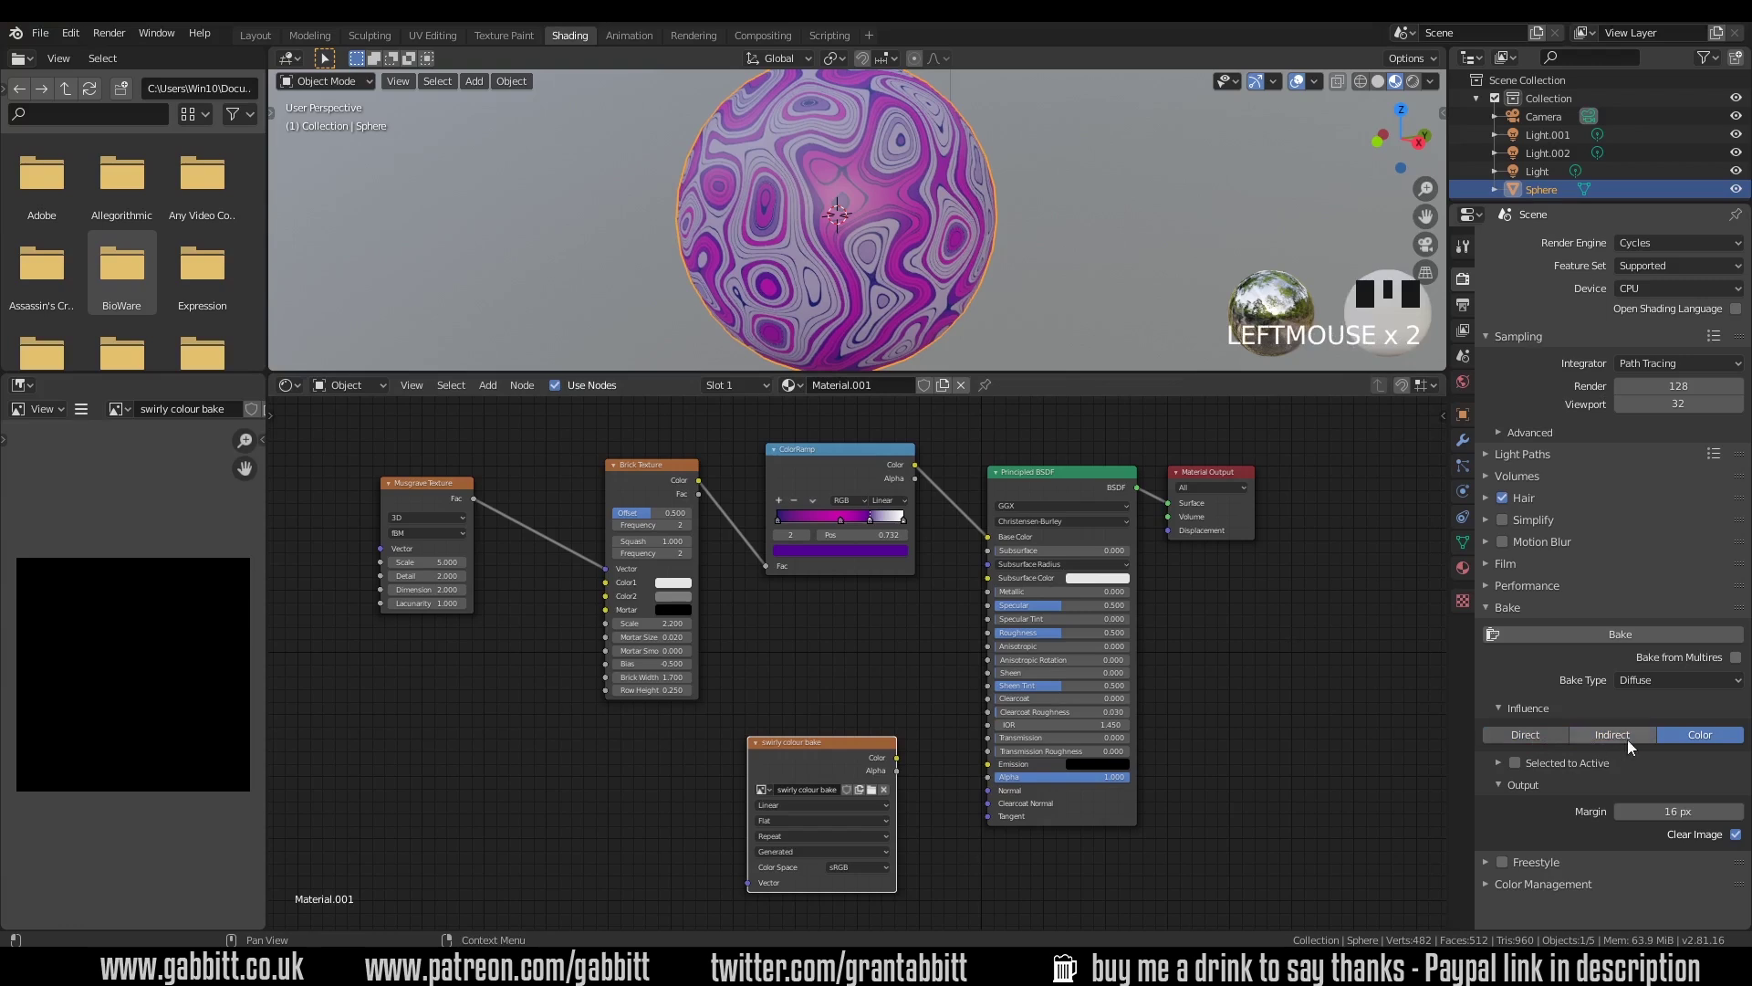
click(1523, 633)
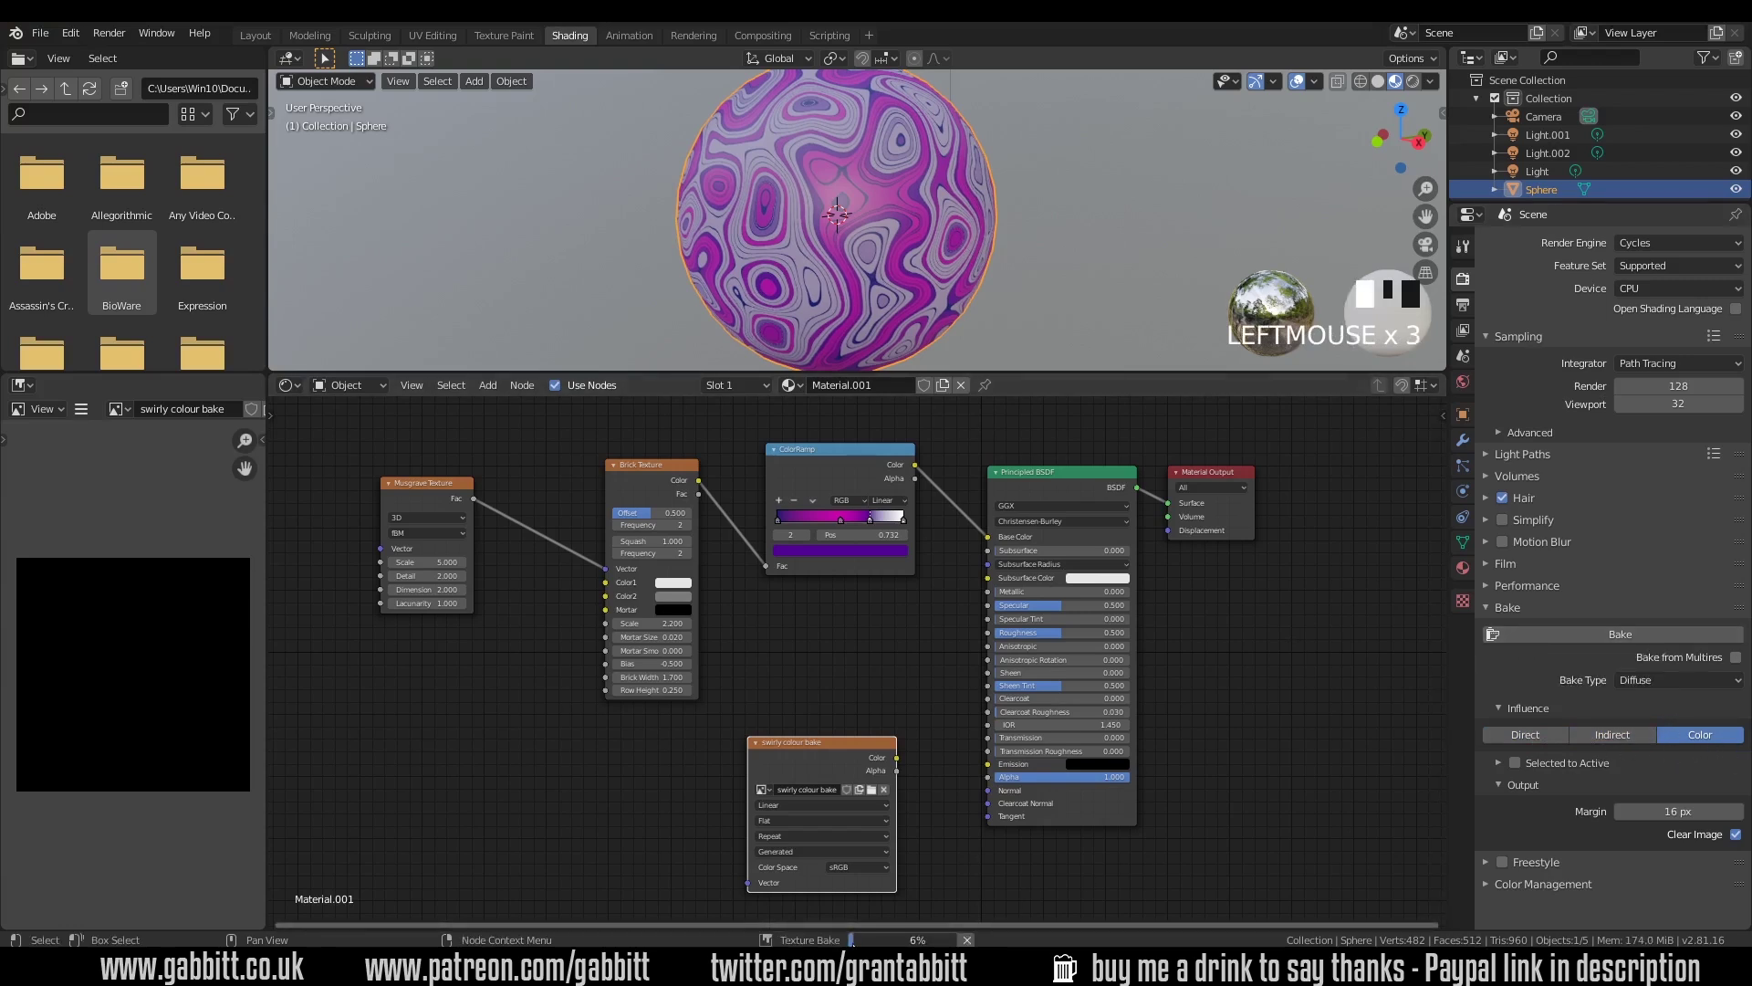
mouse_move(882, 928)
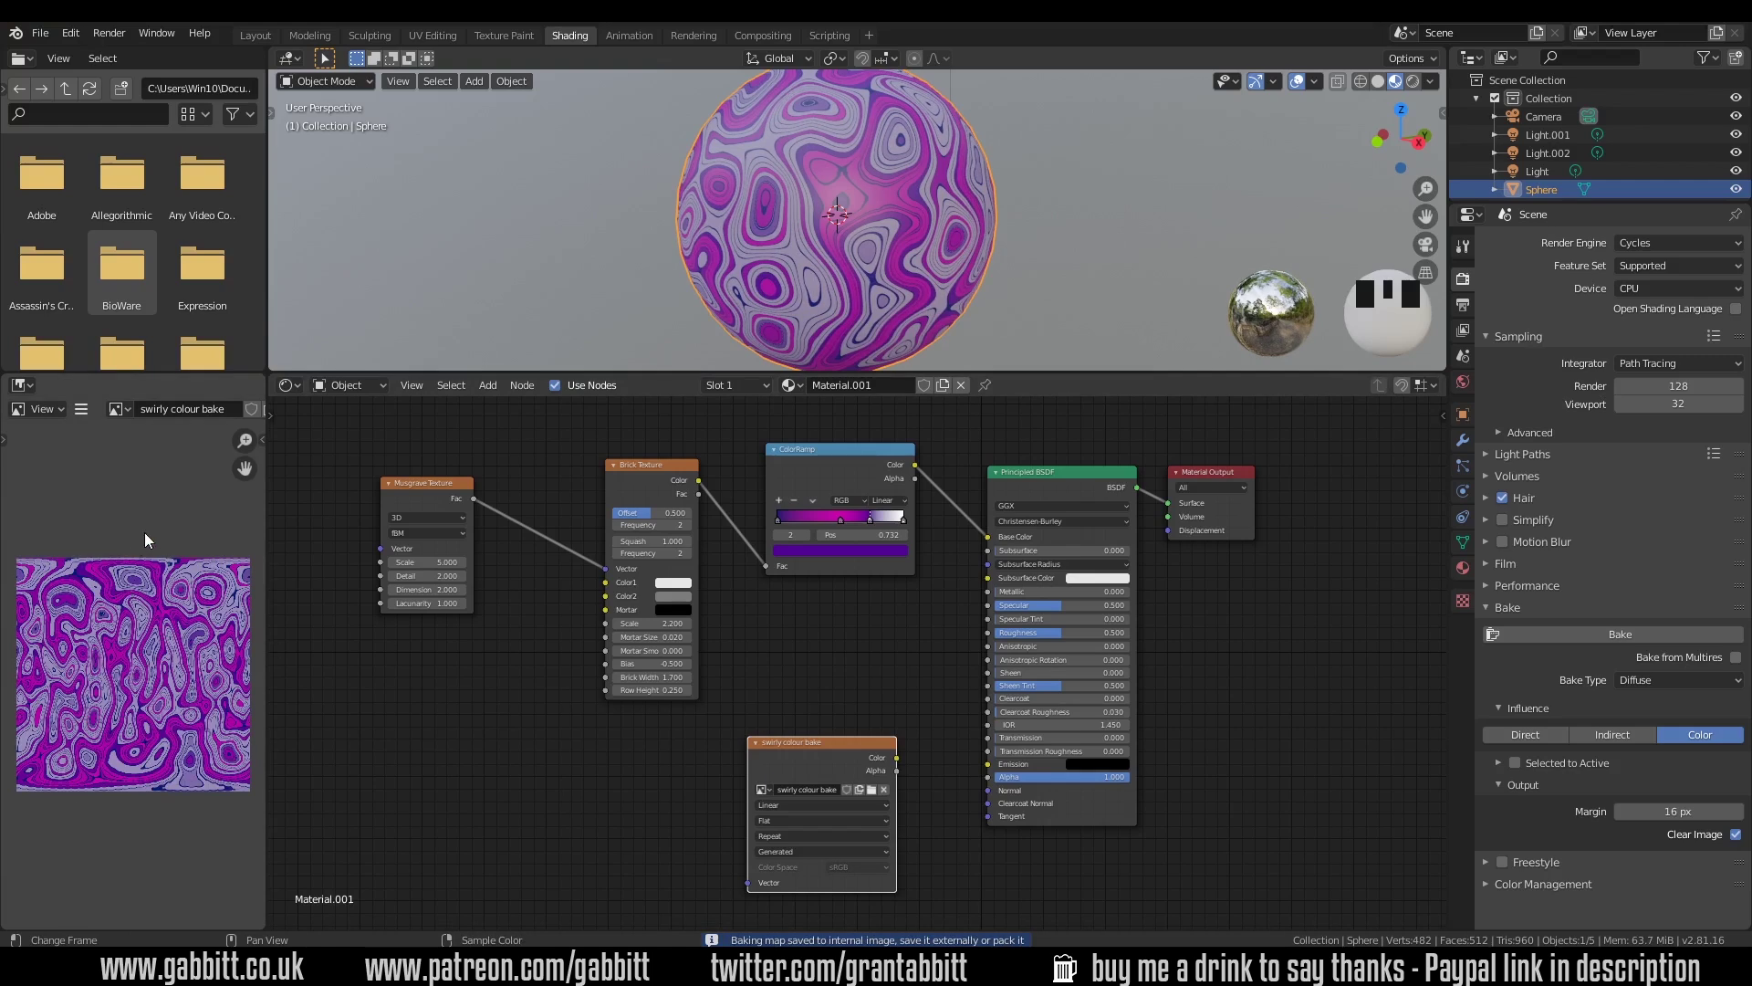
- Save the baked image as "swirly colour bake.png" in the baking tutorials folder, in 8-bit RGB PNG format
click(81, 408)
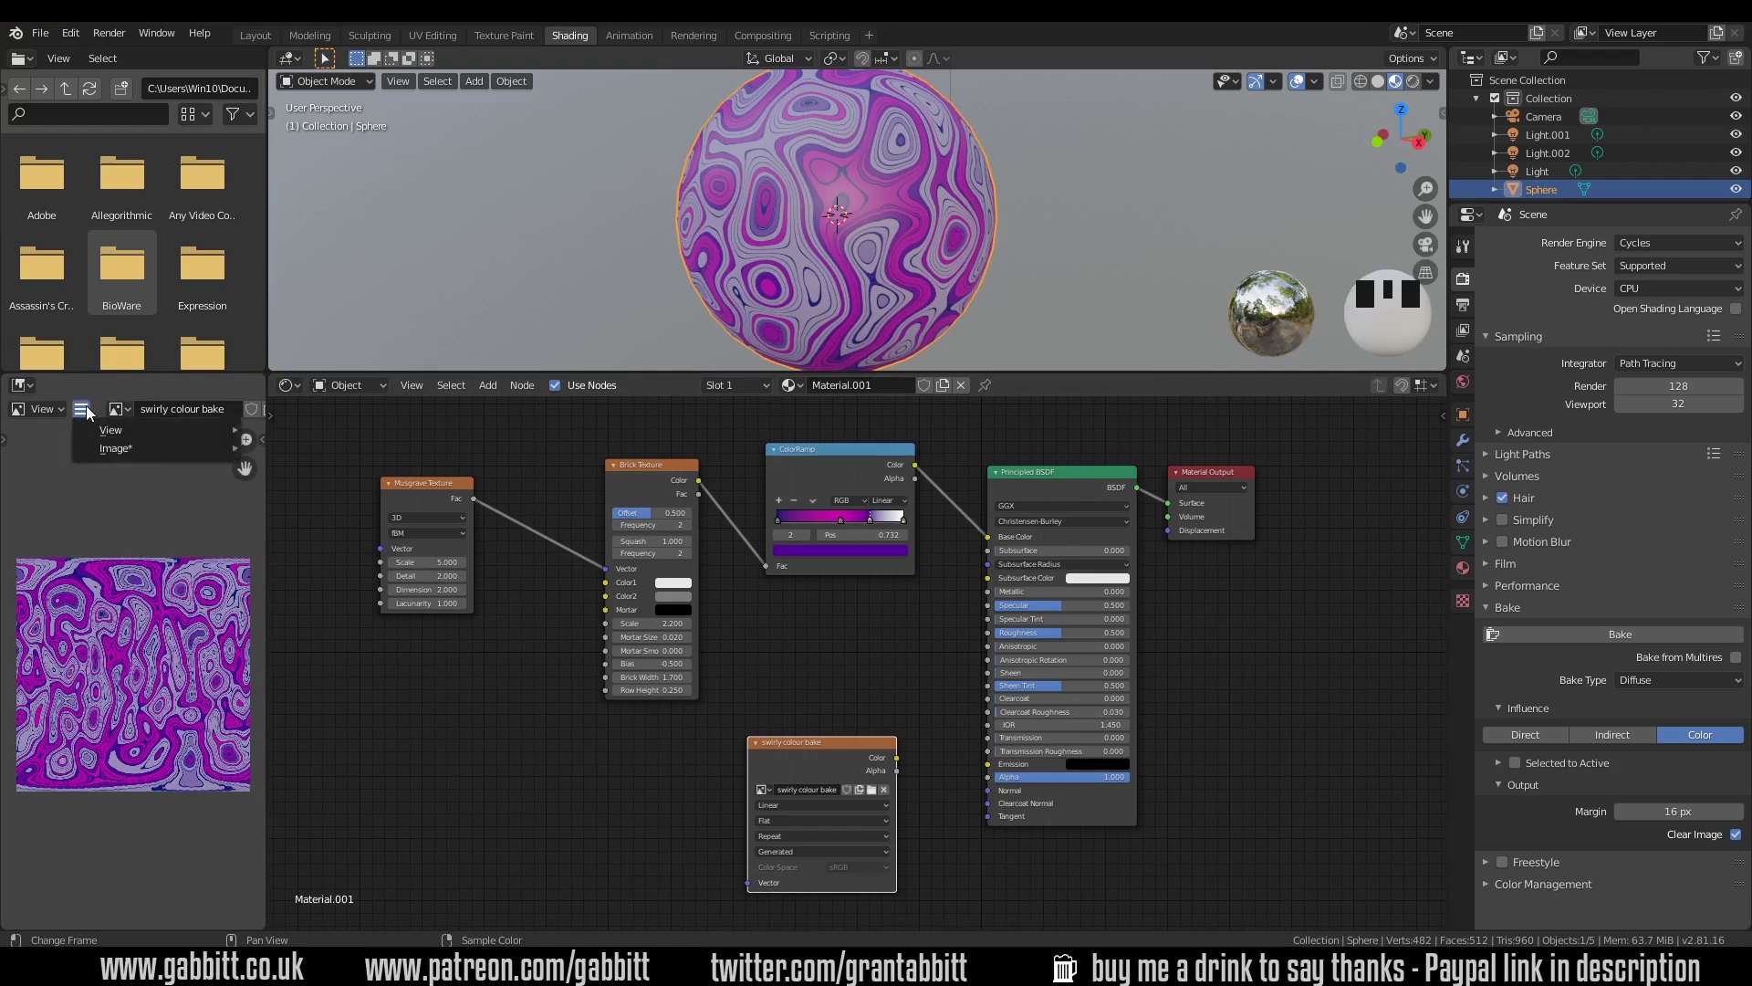
mouse_move(128, 445)
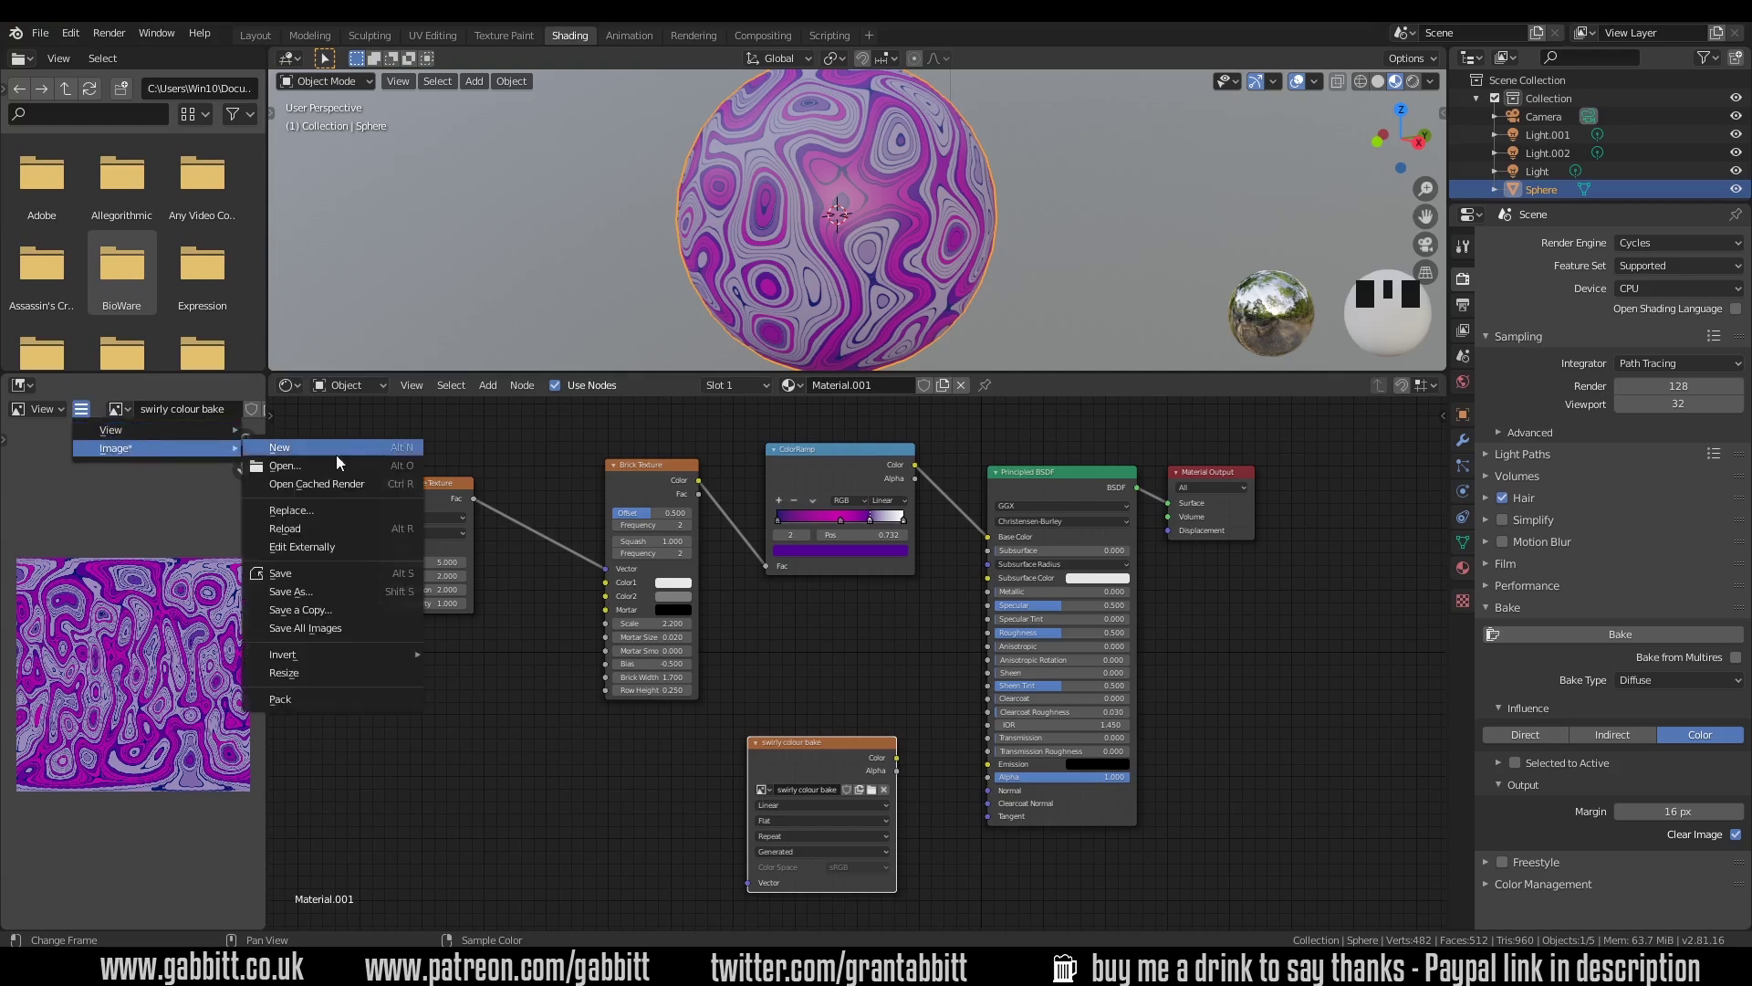
click(330, 592)
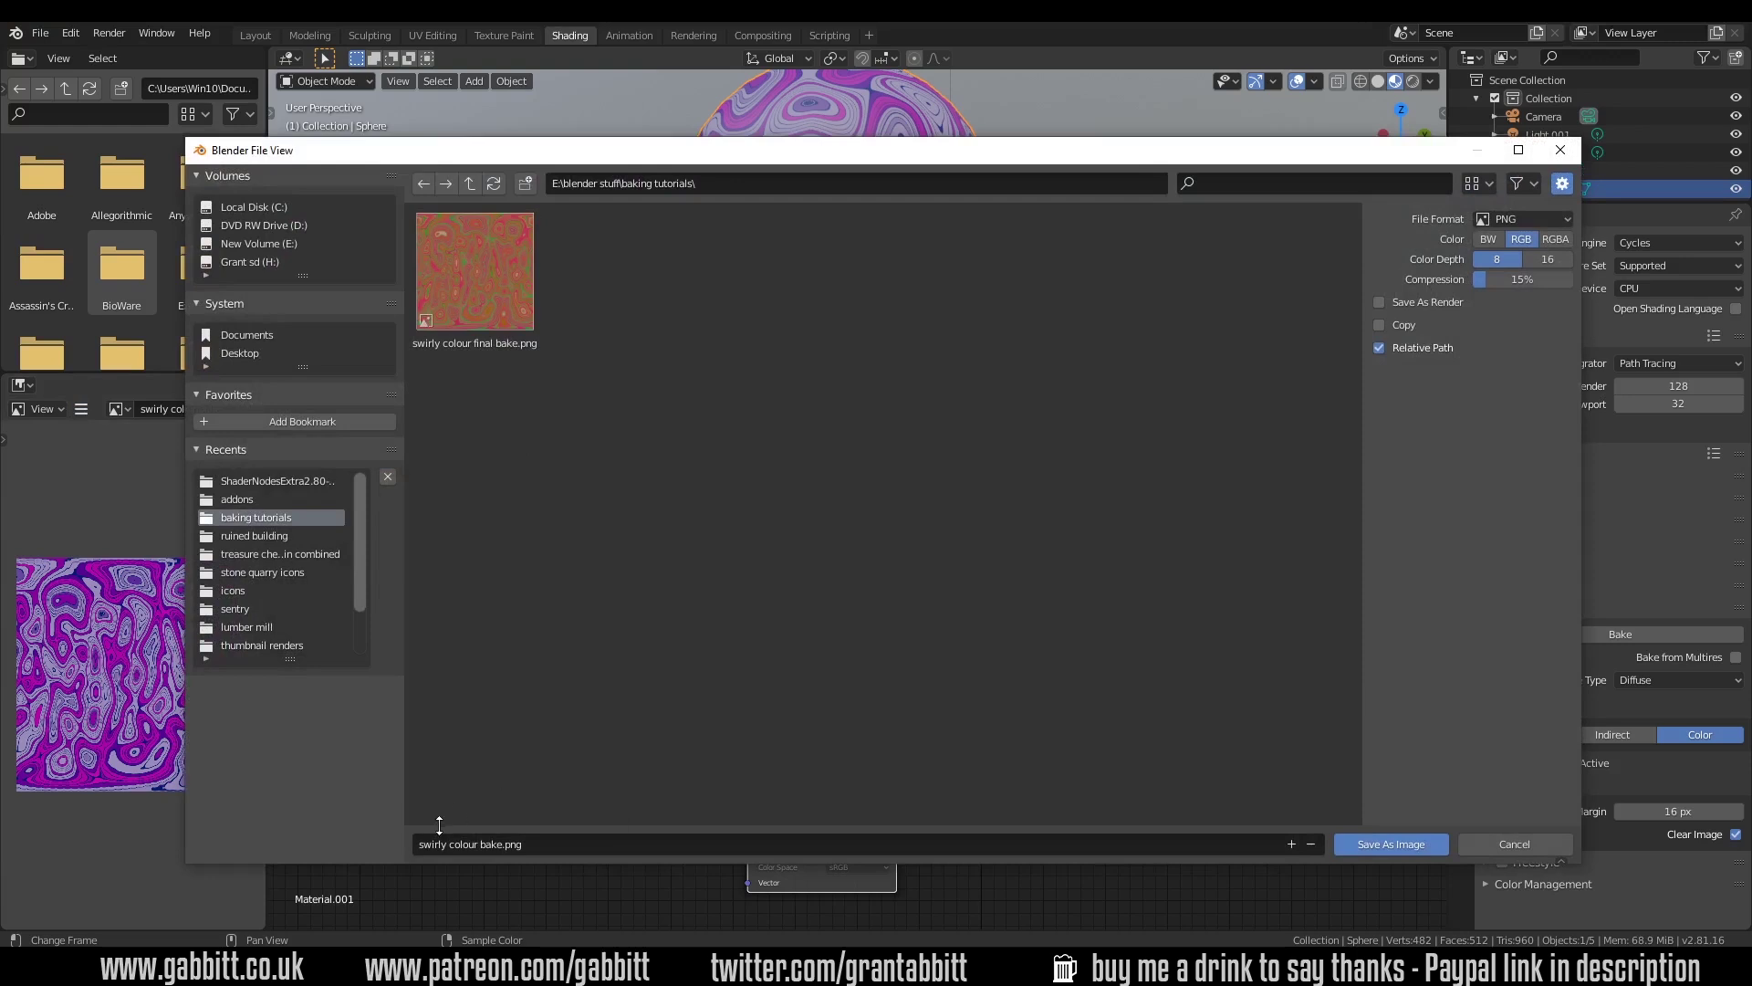
click(490, 845)
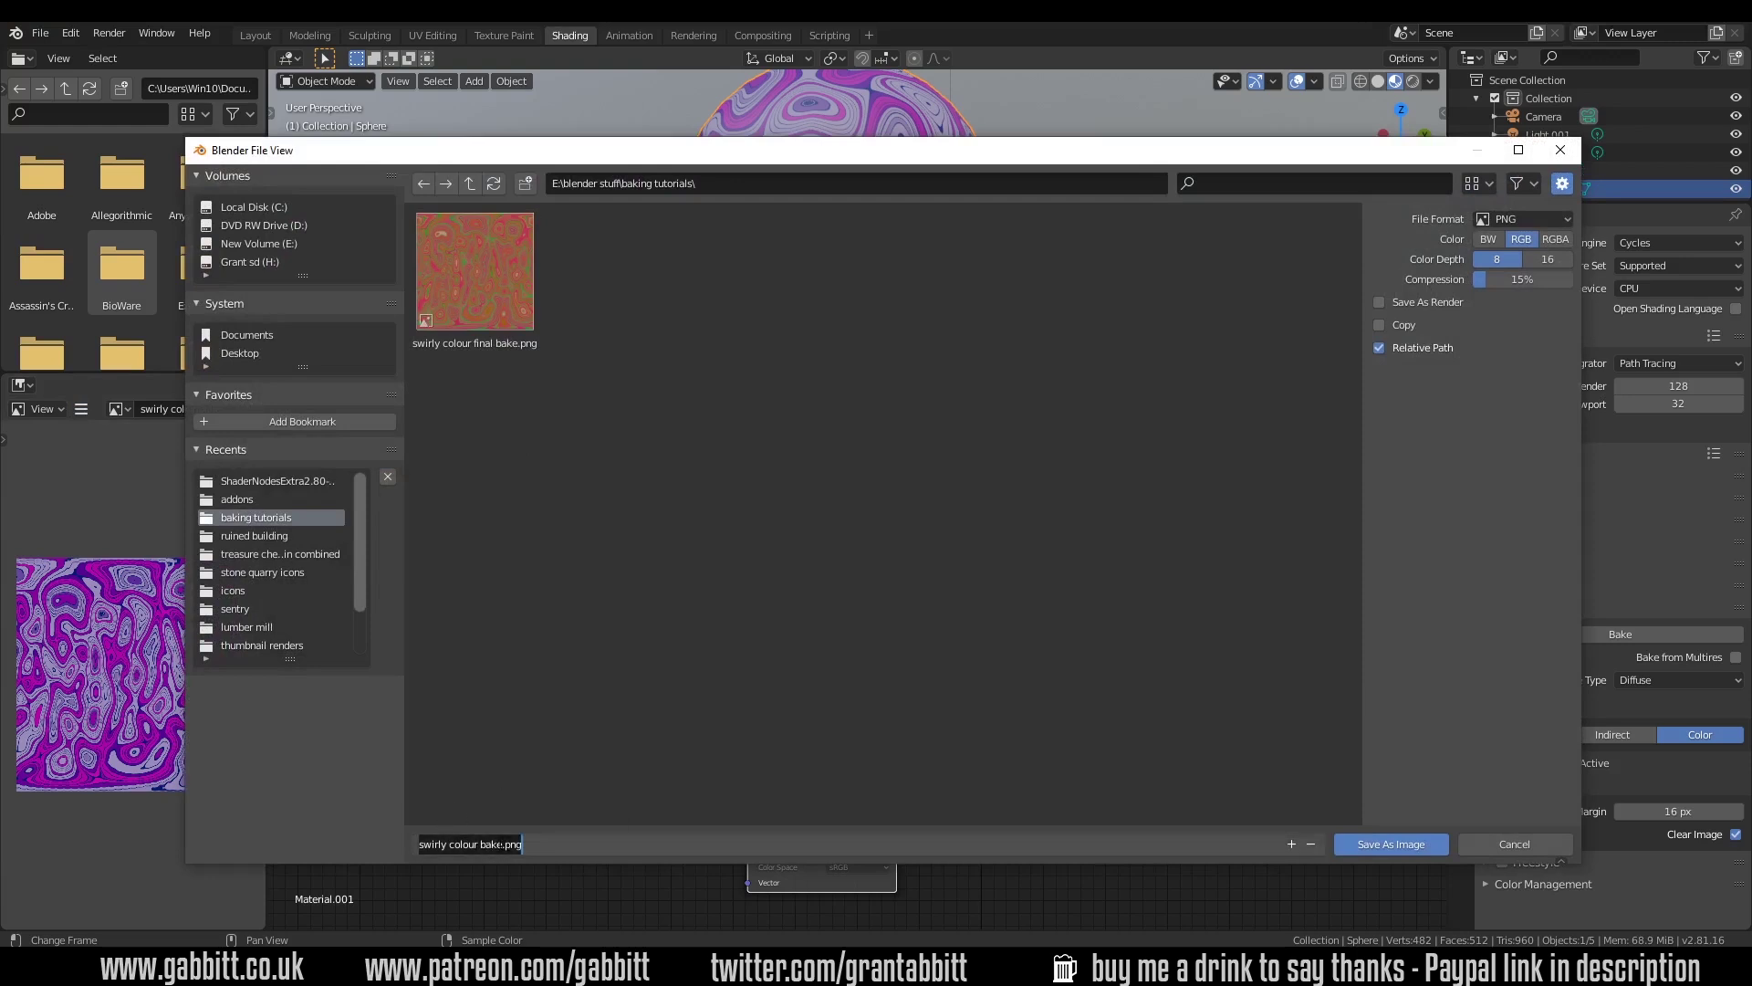
click(1389, 853)
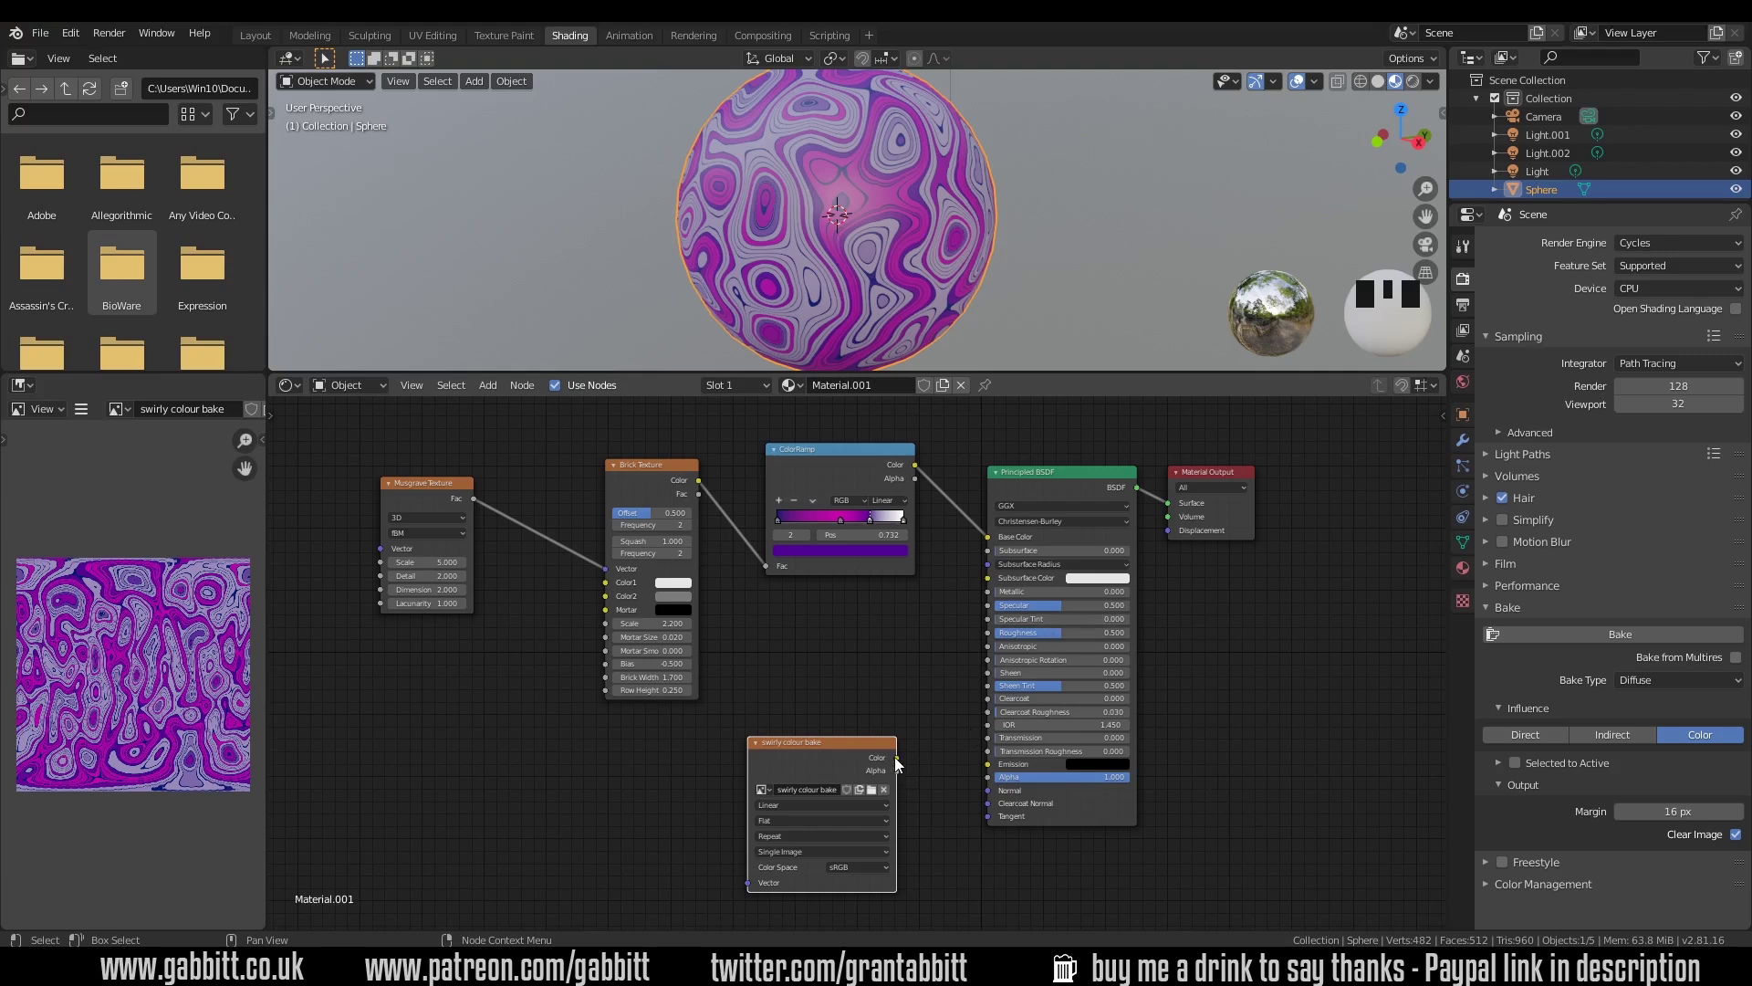
- Connect the baked Image Texture's Color to the Principled BSDF's Base Color and move the node up close beneath the ColorRamp
drag(895, 758, 988, 536)
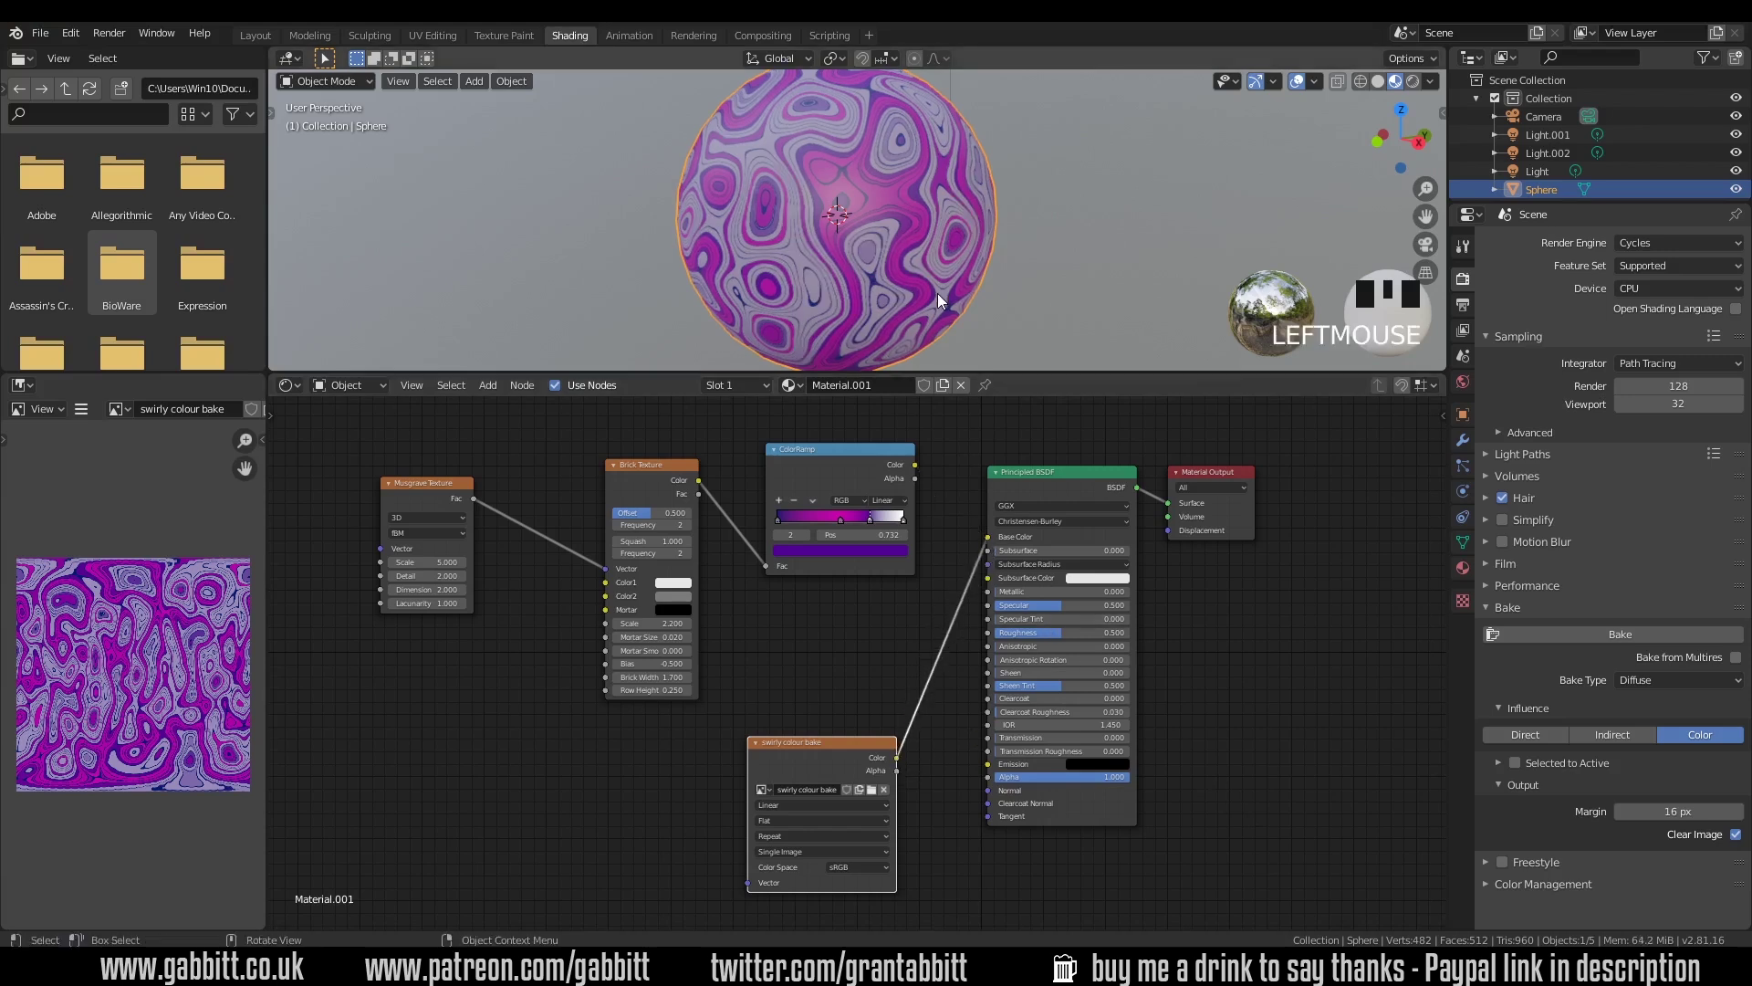
drag(915, 464, 987, 537)
drag(889, 752, 987, 536)
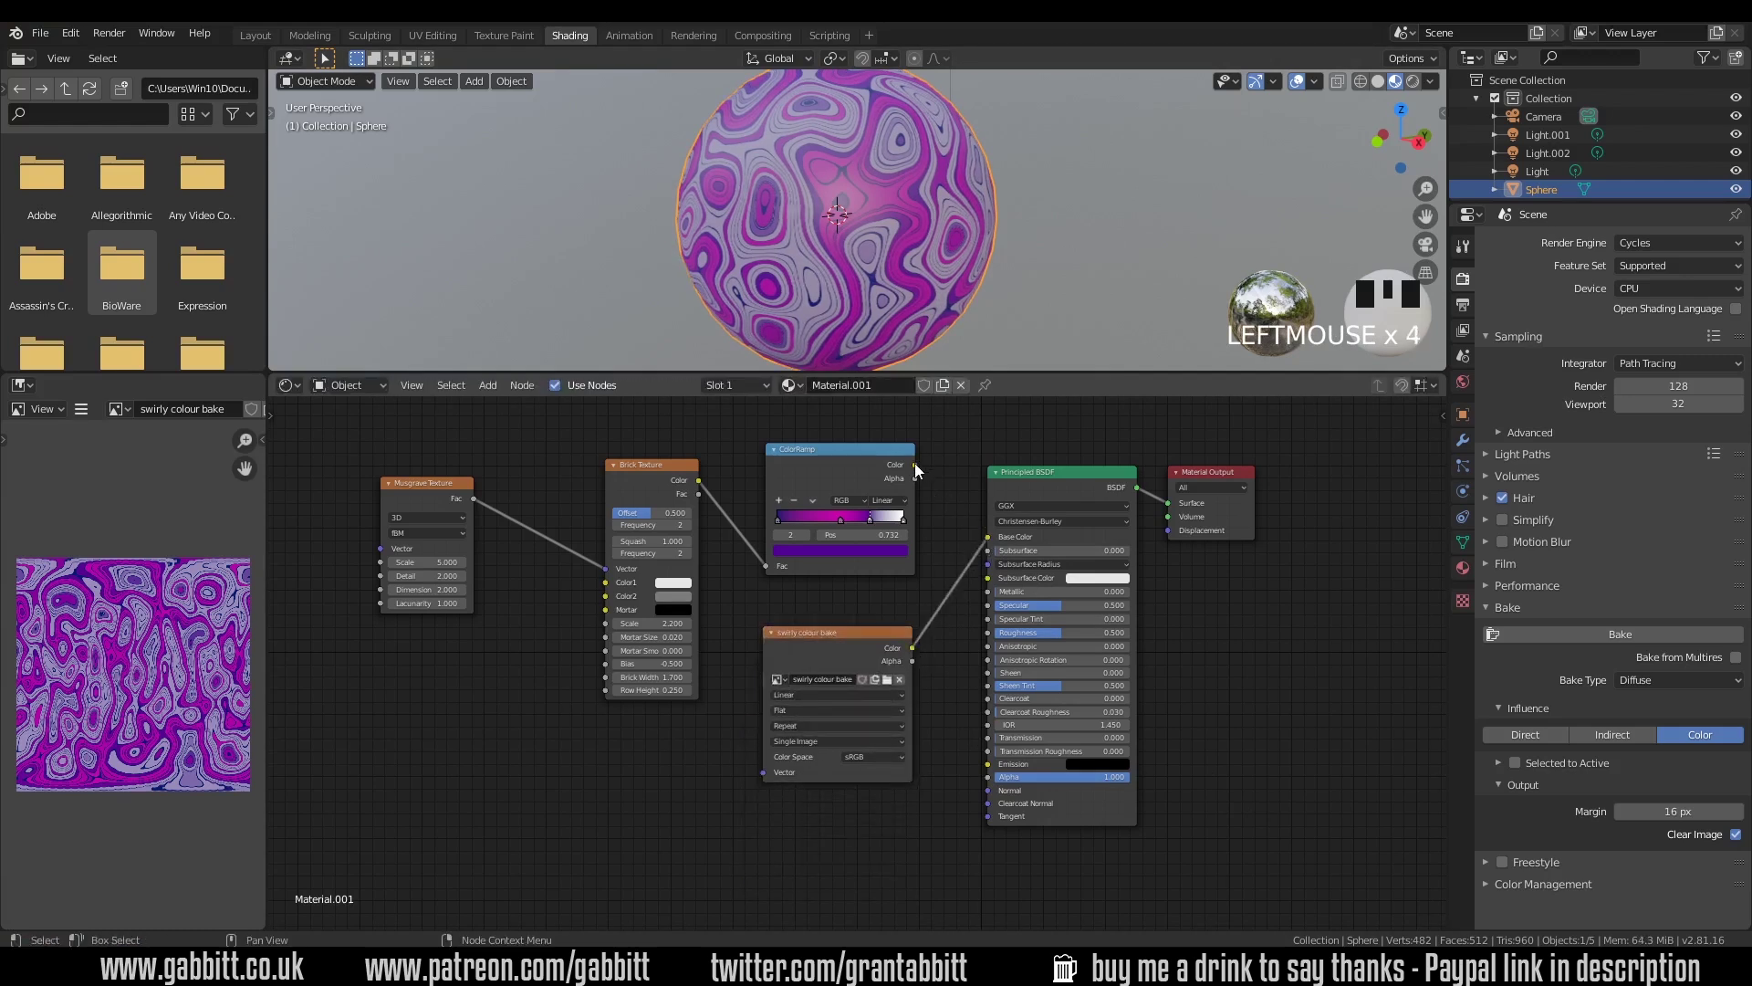
- Compare the ColorRamp and the baked image as Base Color close up on the sphere, leaving the baked image connected
drag(915, 464, 988, 533)
drag(913, 464, 988, 535)
scroll(877, 288, up, 4)
scroll(878, 288, up, 1)
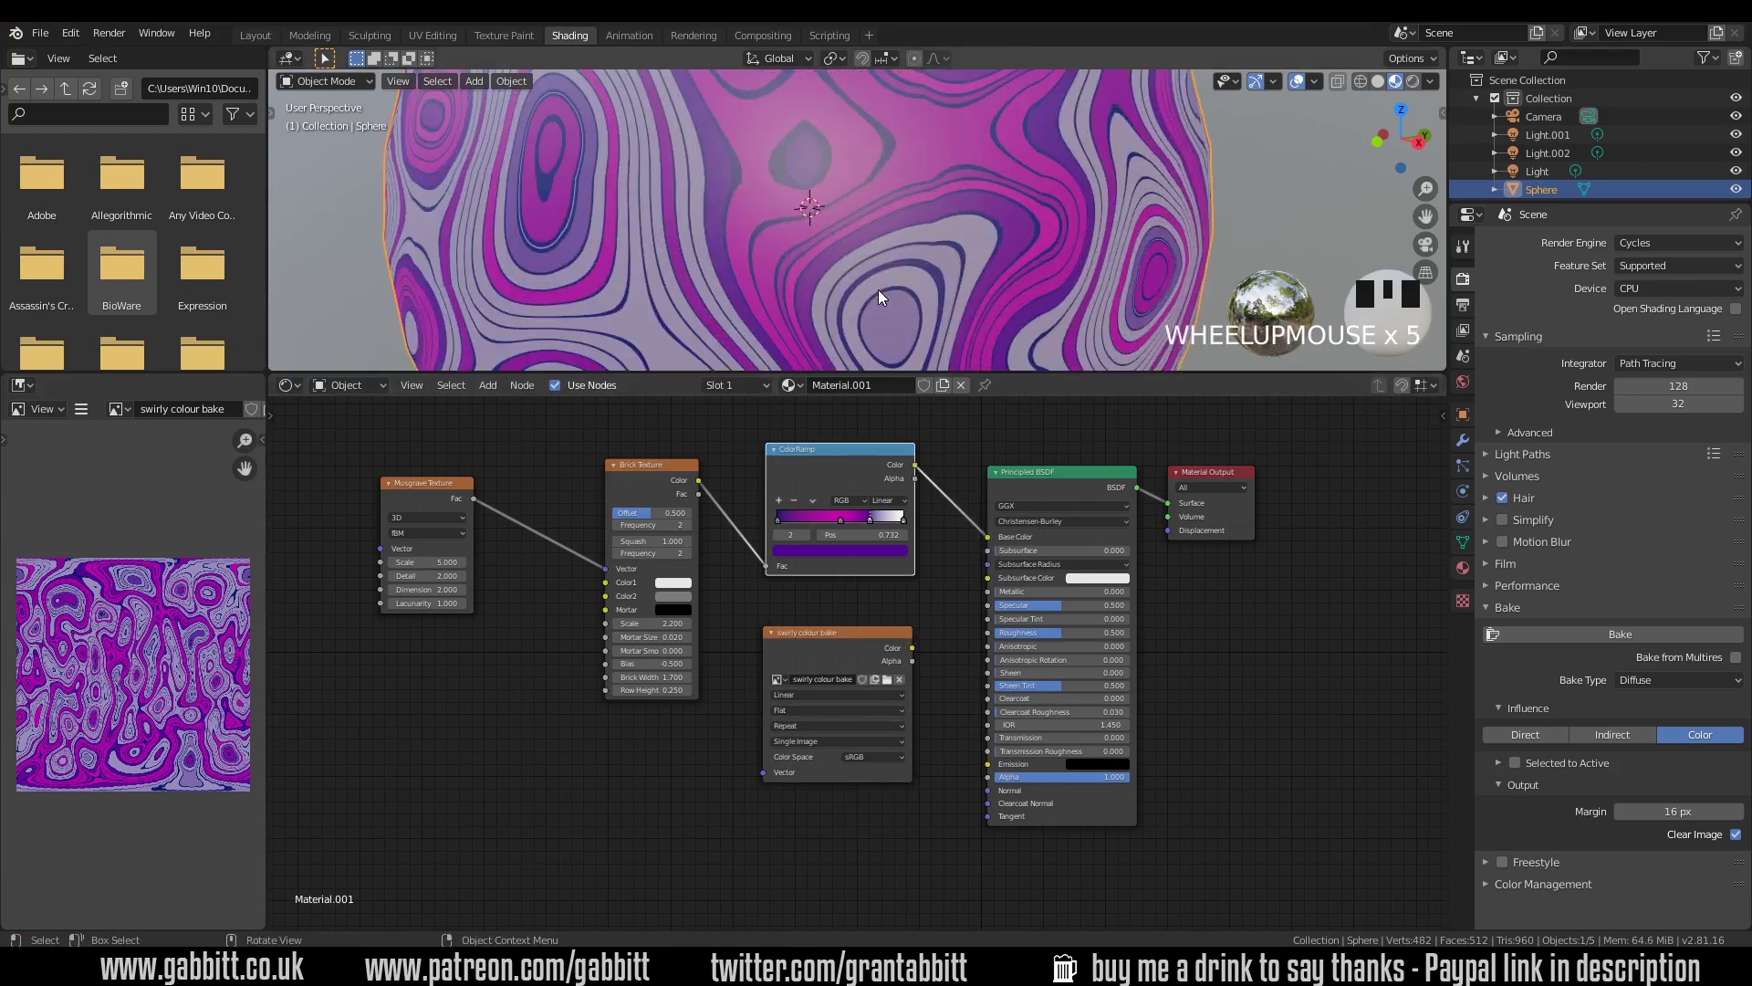
drag(912, 647, 987, 537)
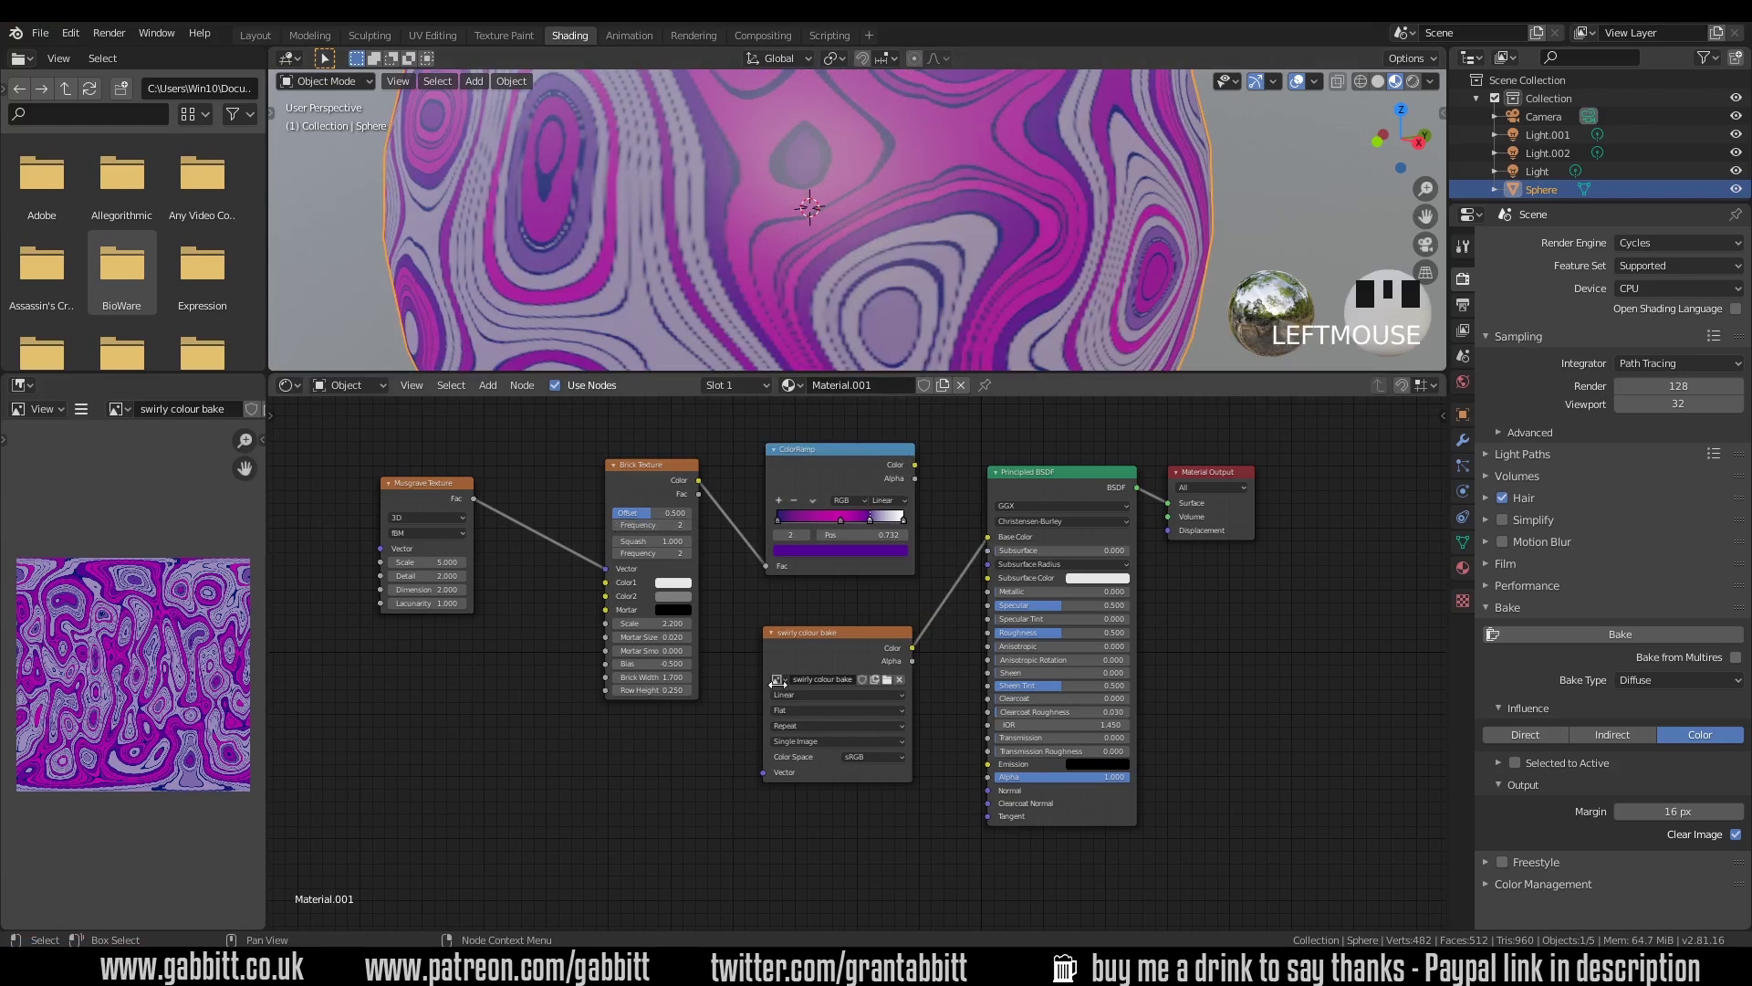
- Examine the baked image's pixel detail and the sphere from another side, and nudge the Image Texture node slightly
scroll(157, 747, up, 6)
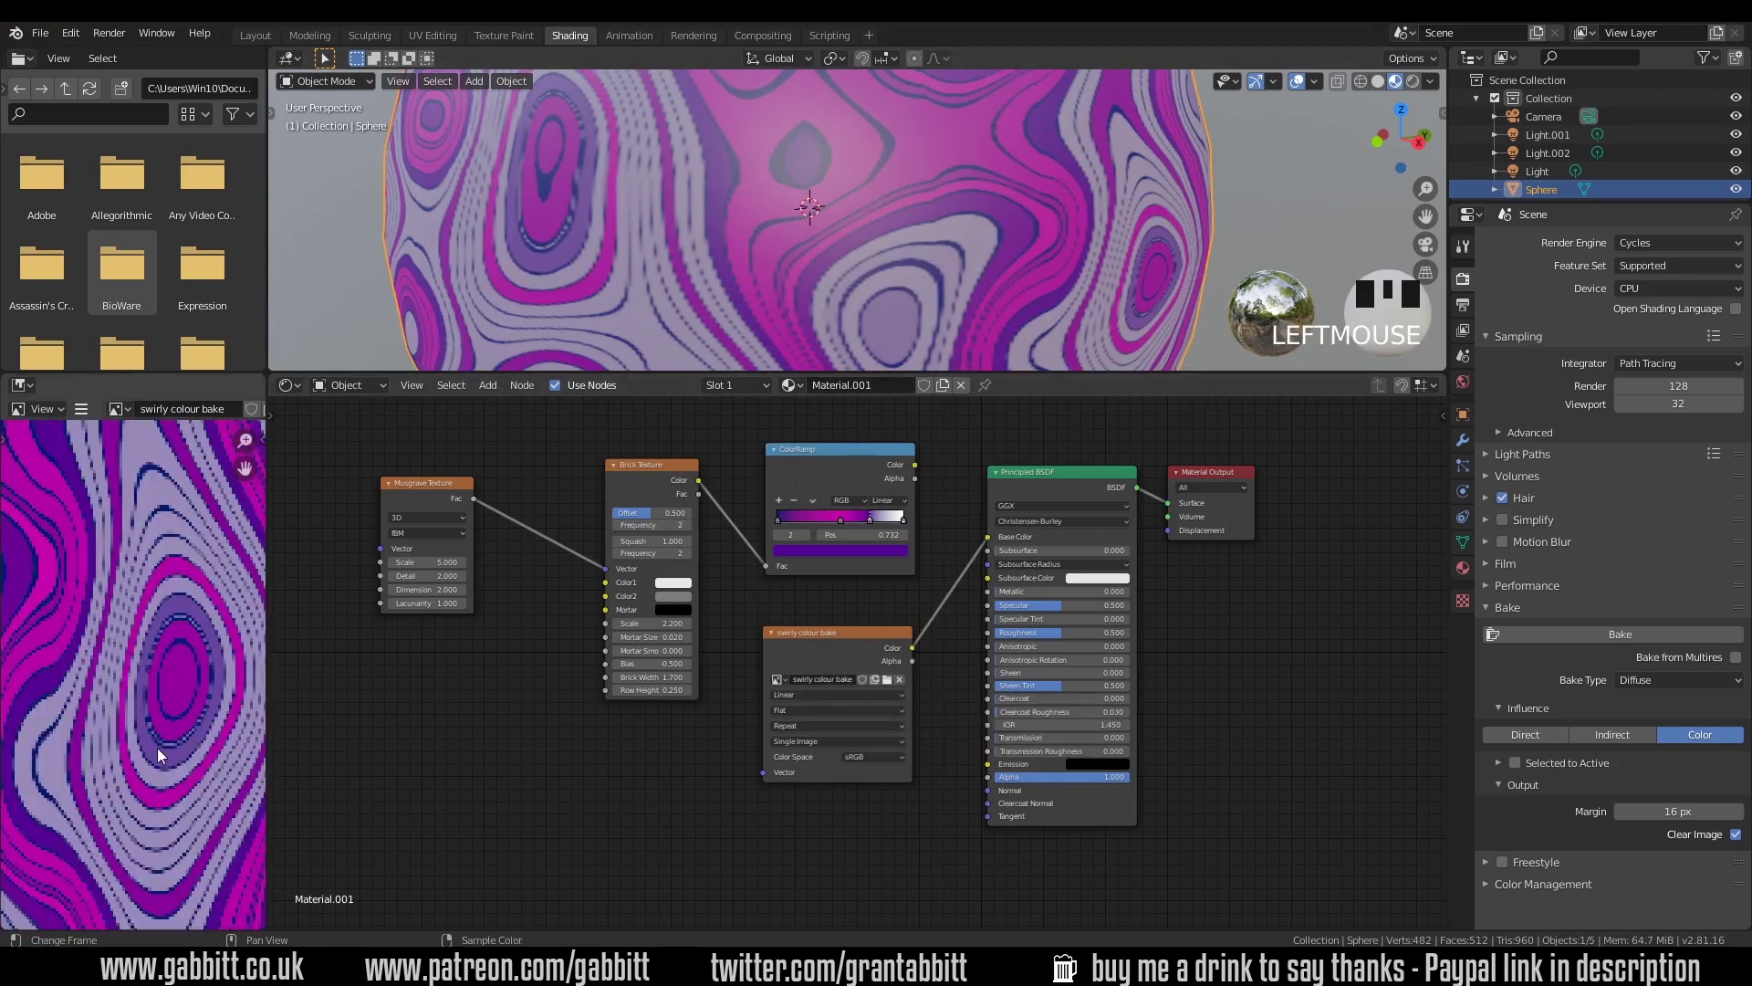
scroll(157, 644, down, 5)
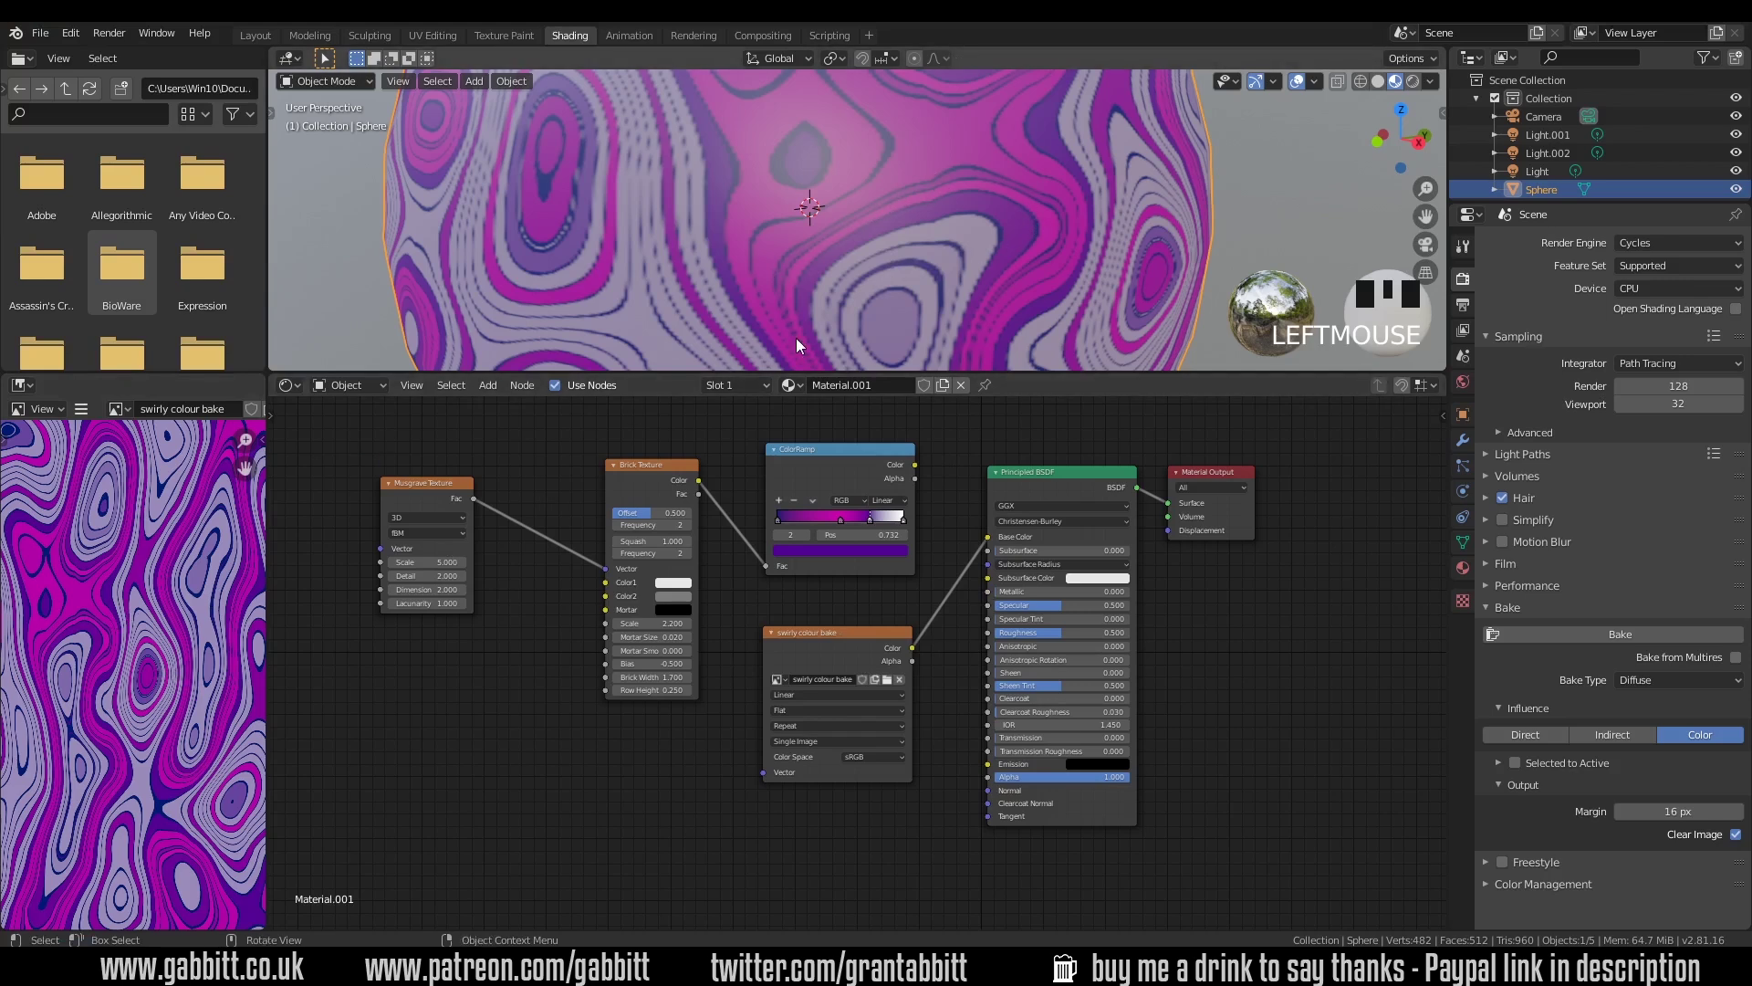
middle_drag(796, 338, 962, 319)
scroll(891, 288, down, 2)
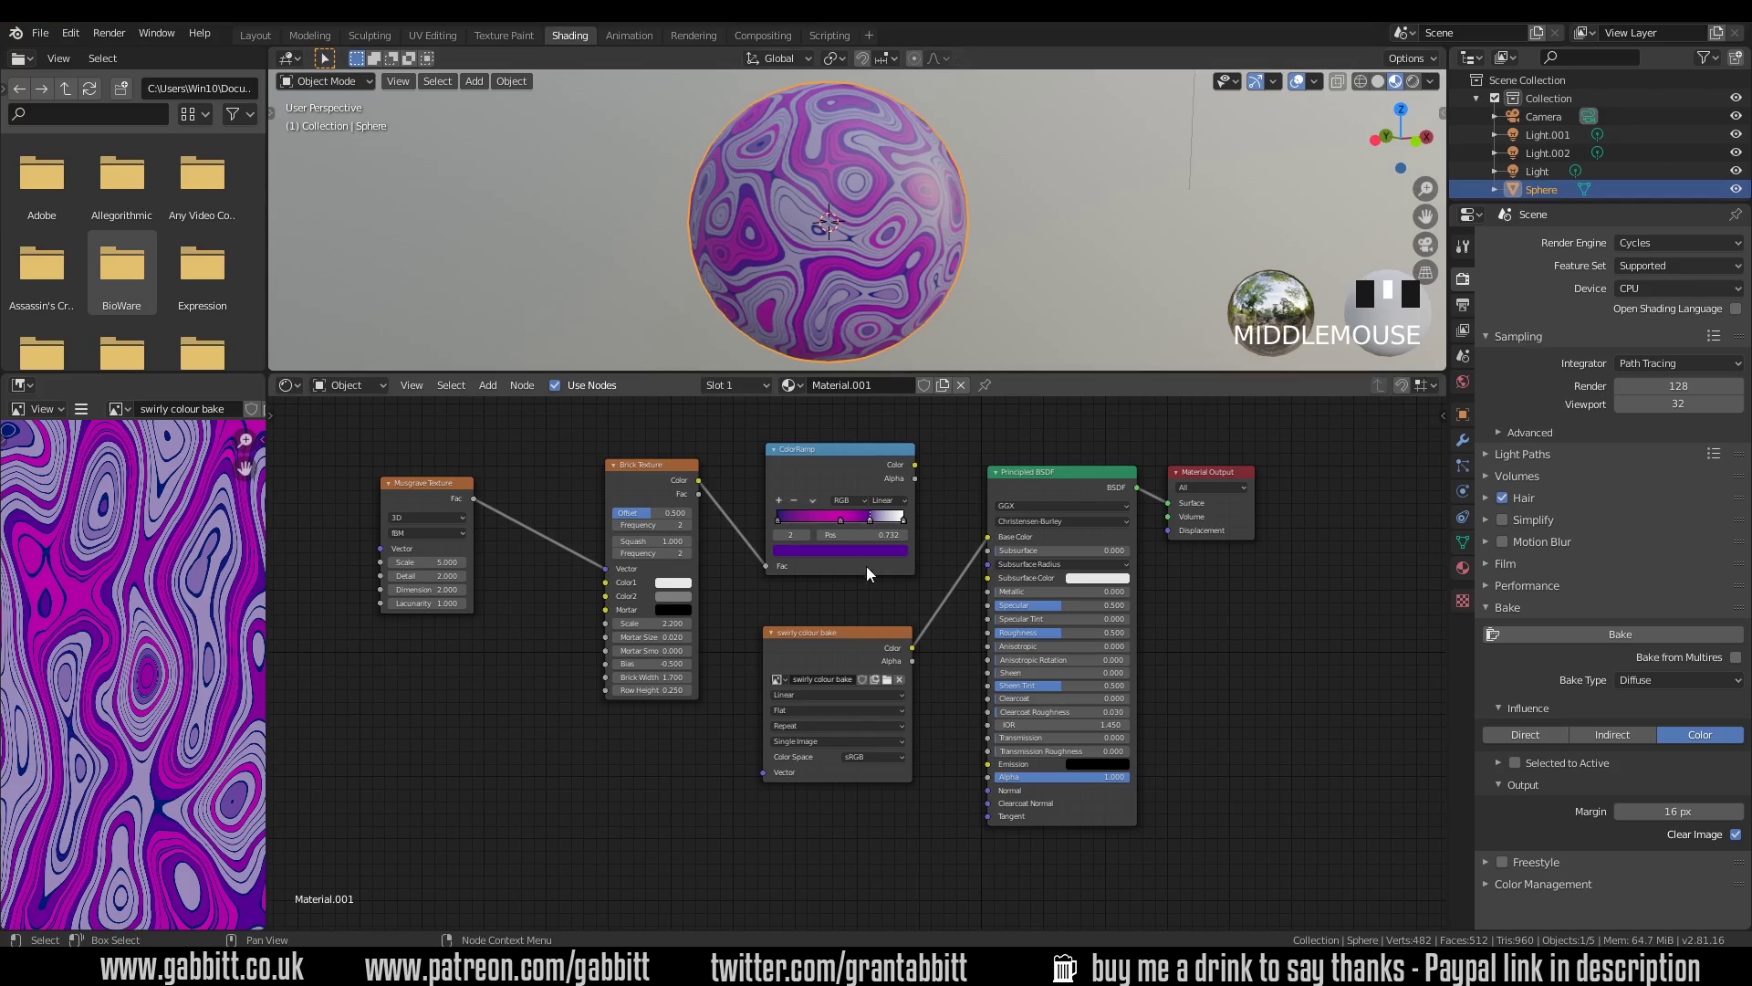
drag(845, 640, 834, 648)
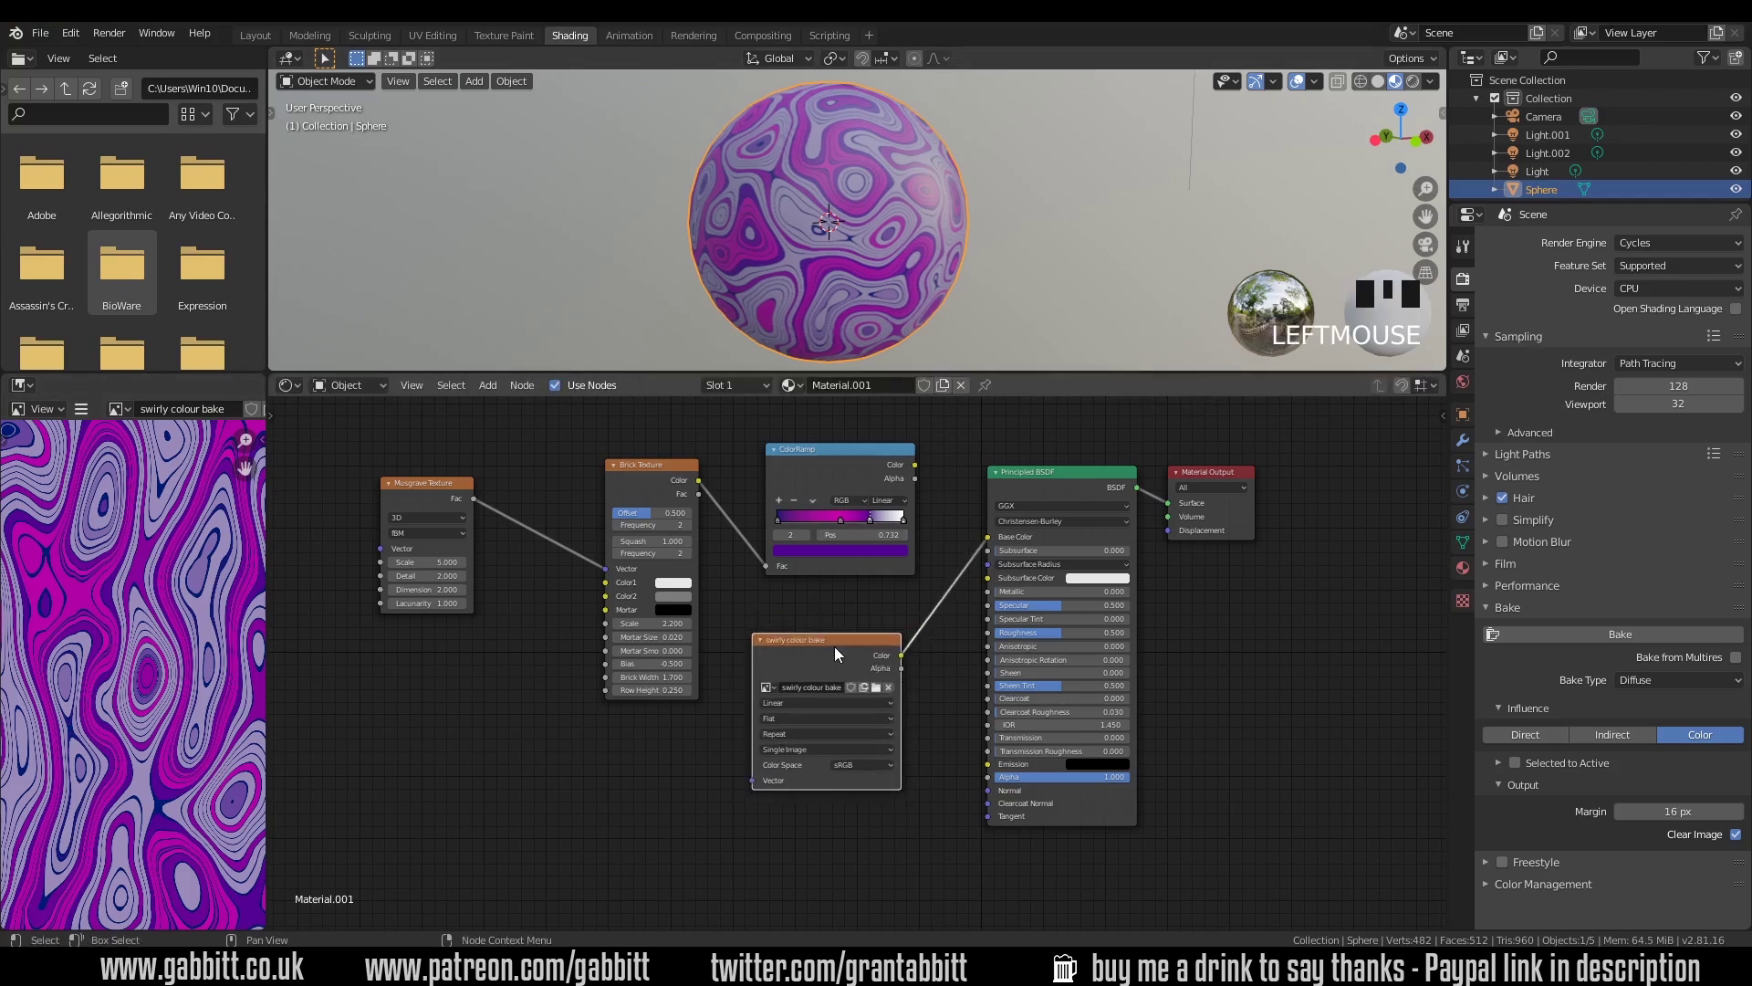